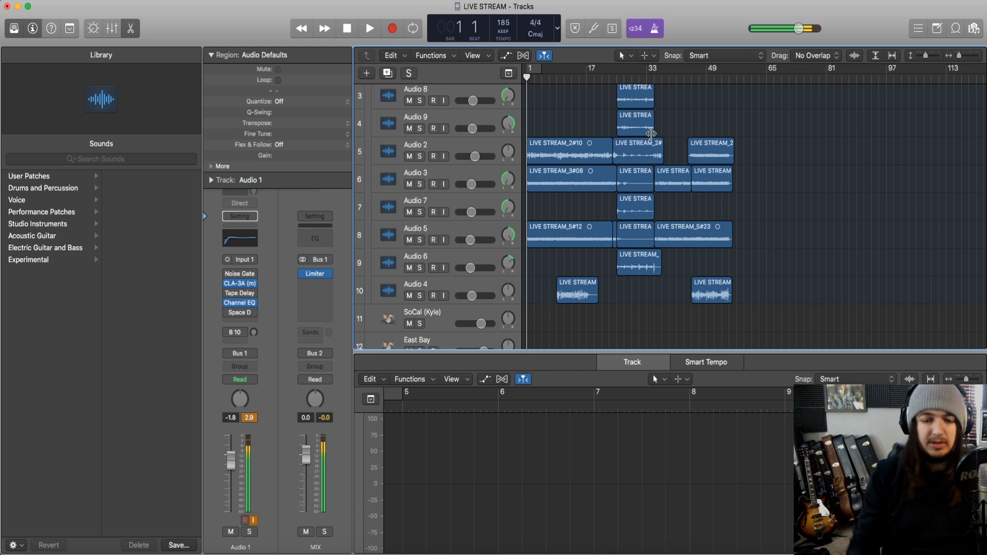
Play the song from bar 1 to bar 17 to hear the opening guitar parts without drums.
key(space)
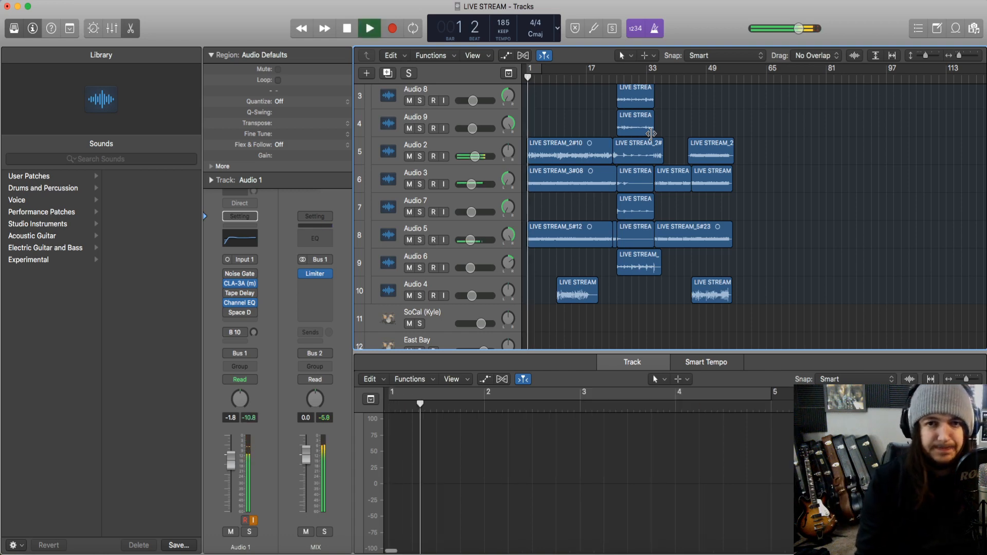
scroll(729, 167, up, 2)
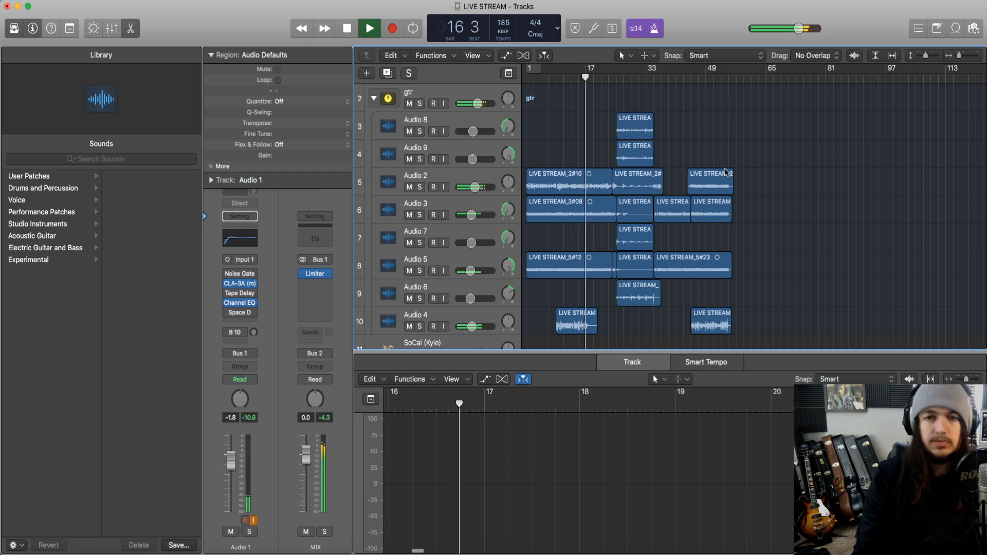
key(space)
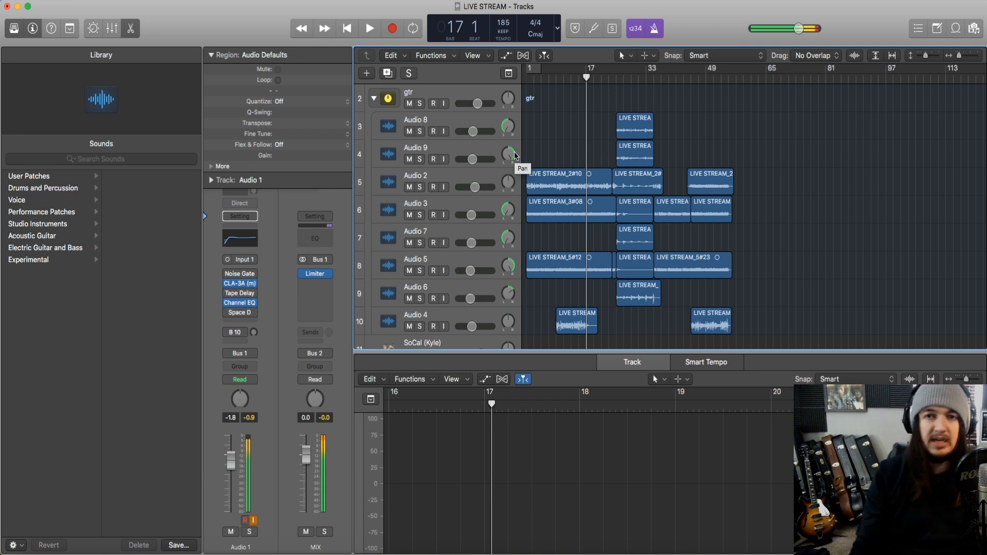
Play the guitar section starting at bar 25 for about six bars.
click(616, 79)
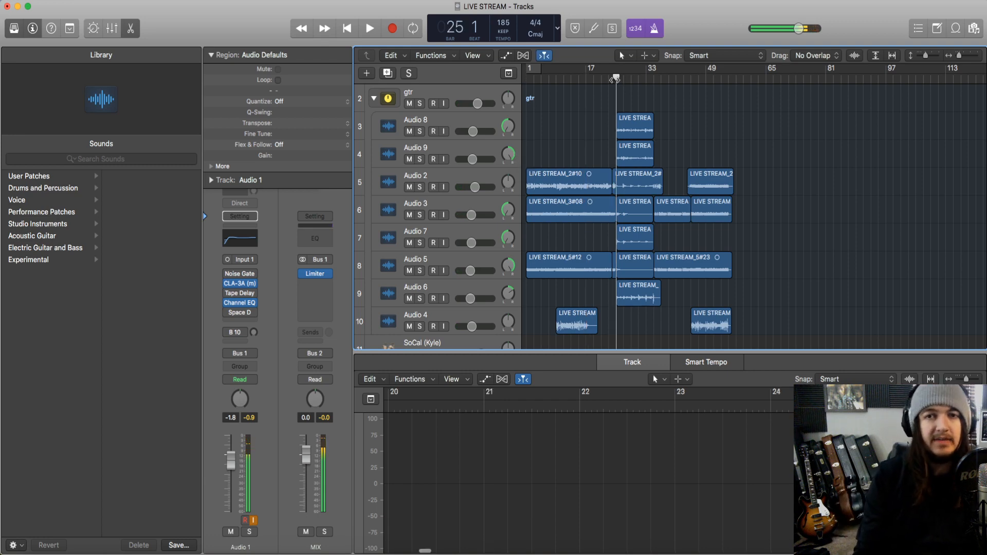
key(space)
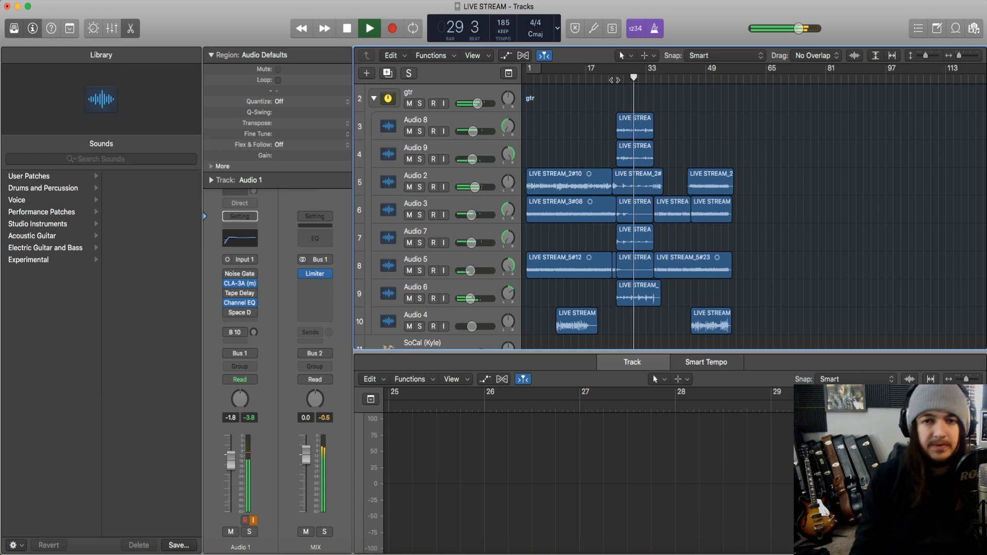
scroll(748, 158, down, 1)
scroll(746, 158, down, 1)
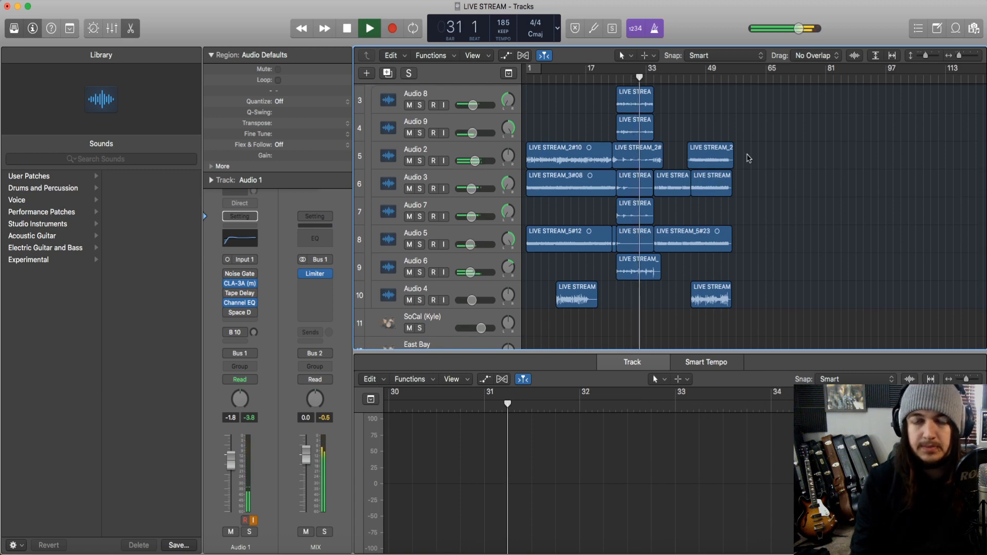
key(space)
Play the guitar section starting at bar 37 for about four bars.
click(656, 78)
drag(960, 60, 973, 60)
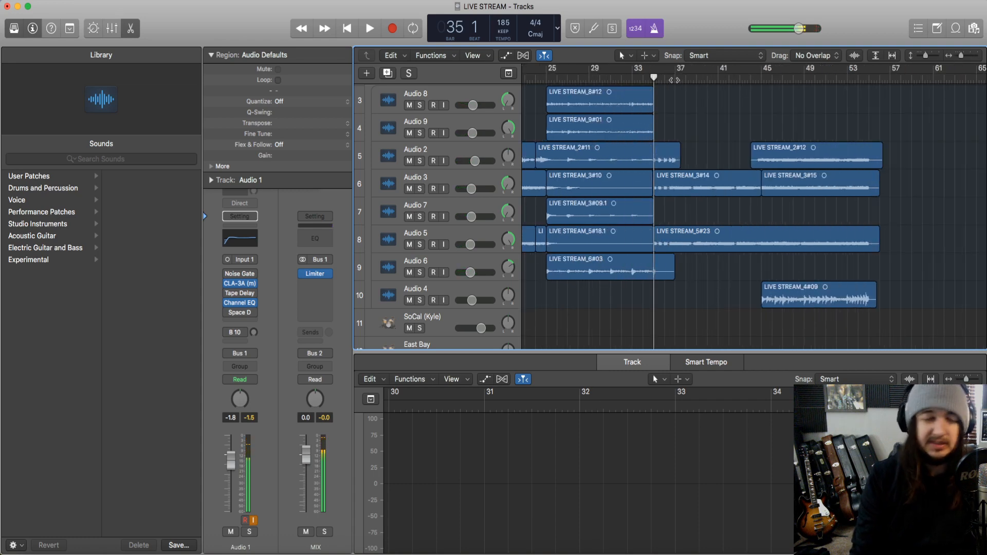
click(675, 78)
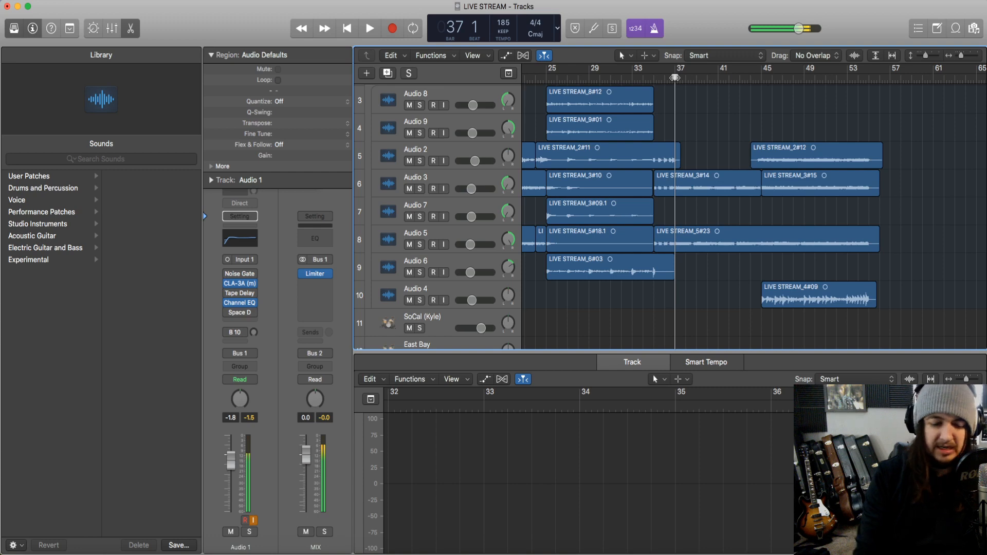
key(space)
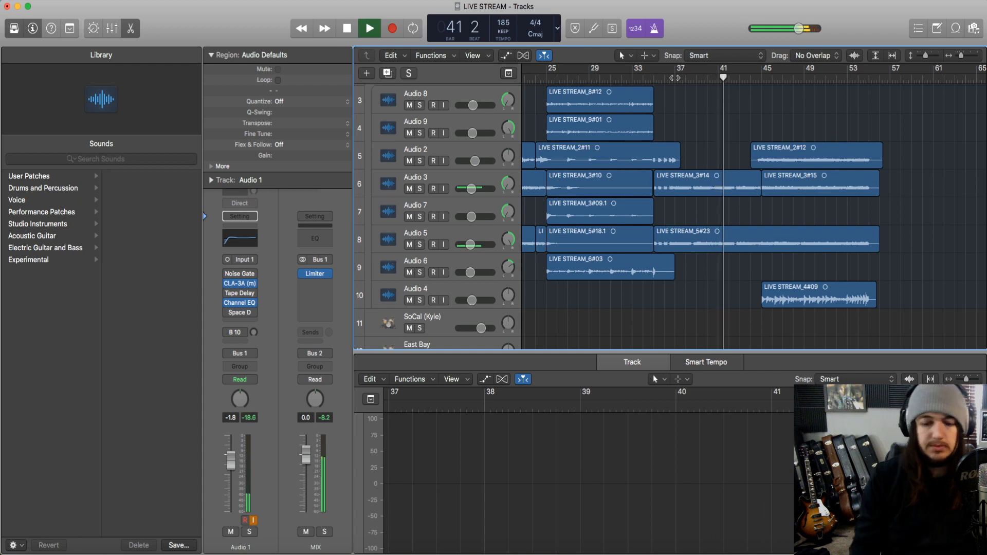
key(space)
Play the closing guitar section from about bar 44, then return the playhead to the start of the song.
click(753, 81)
key(space)
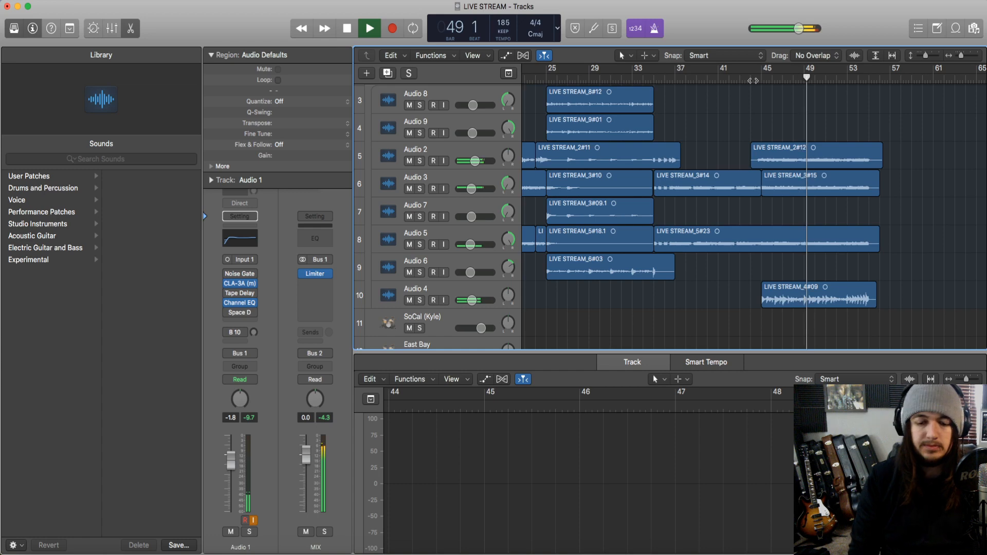
key(space)
key(Return)
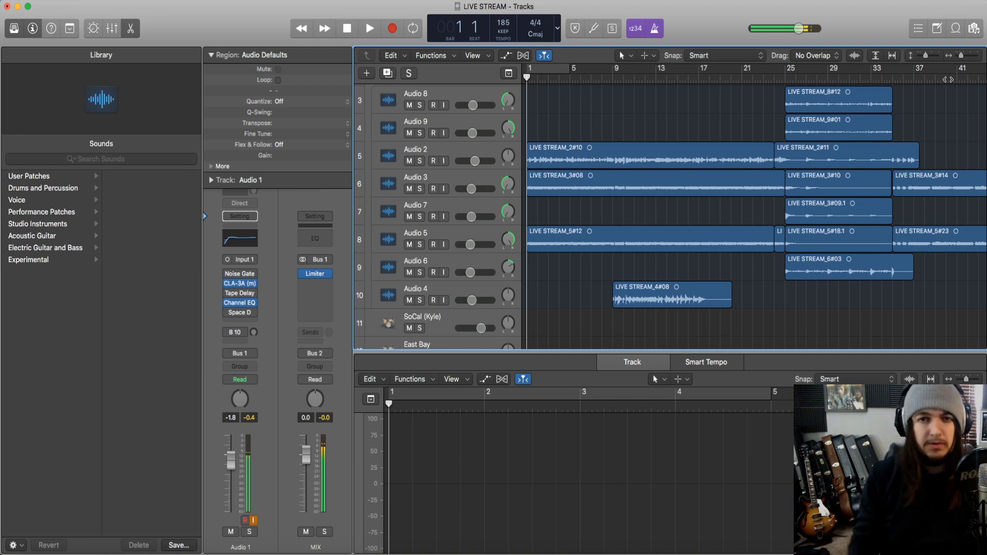
Select the SoCal (Kyle) drummer track and create a Drummer region at bar 1.
scroll(863, 220, down, 3)
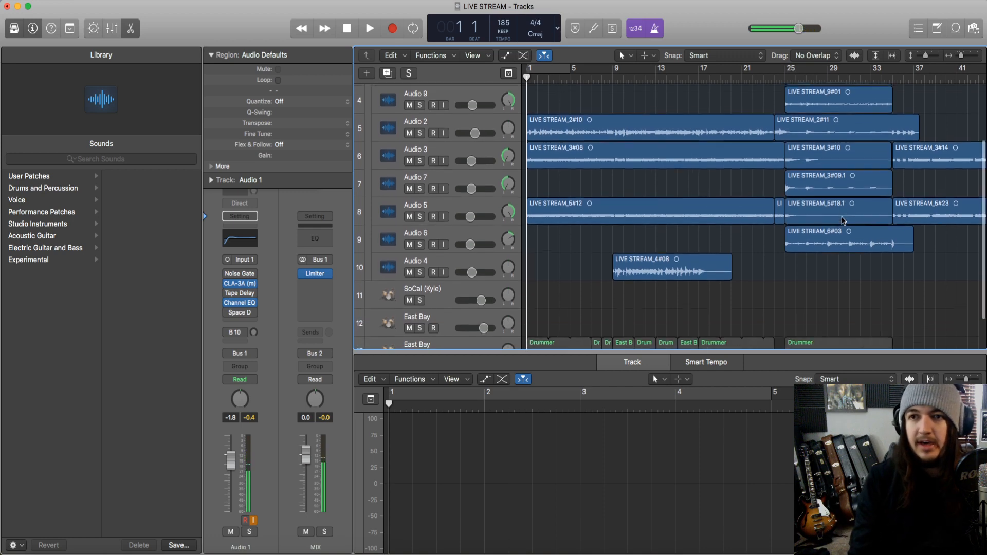
scroll(844, 220, up, 3)
scroll(844, 220, left, 1)
scroll(624, 269, down, 2)
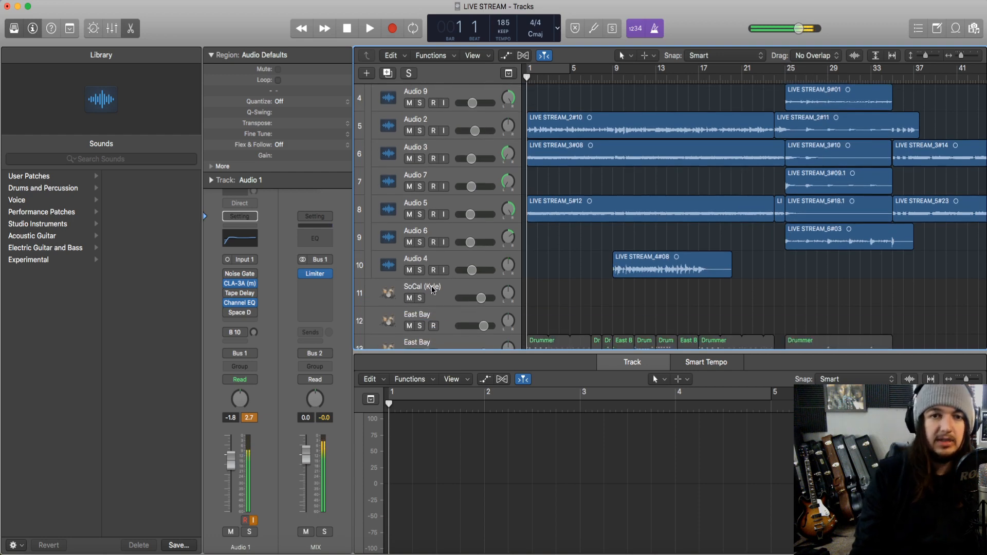
scroll(434, 290, up, 1)
click(443, 286)
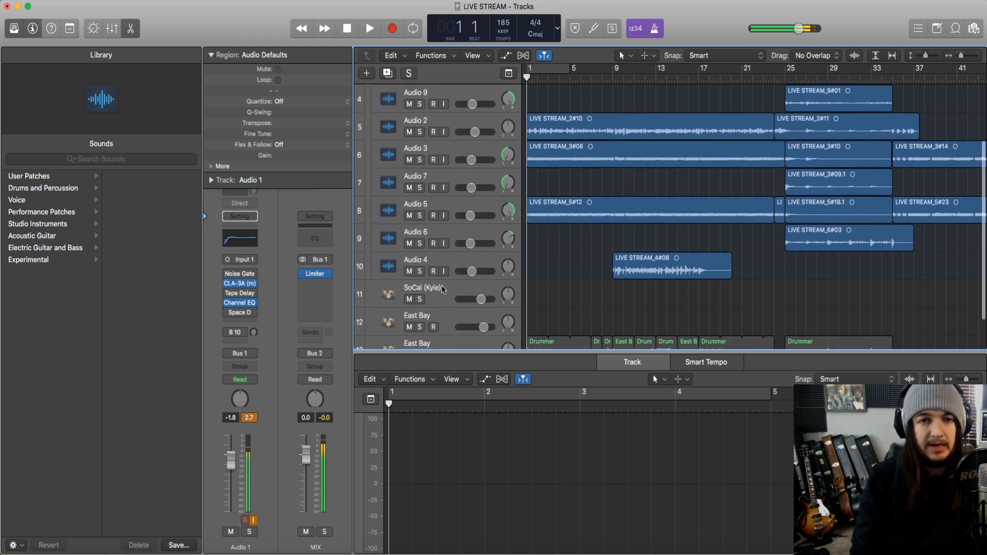
click(138, 0)
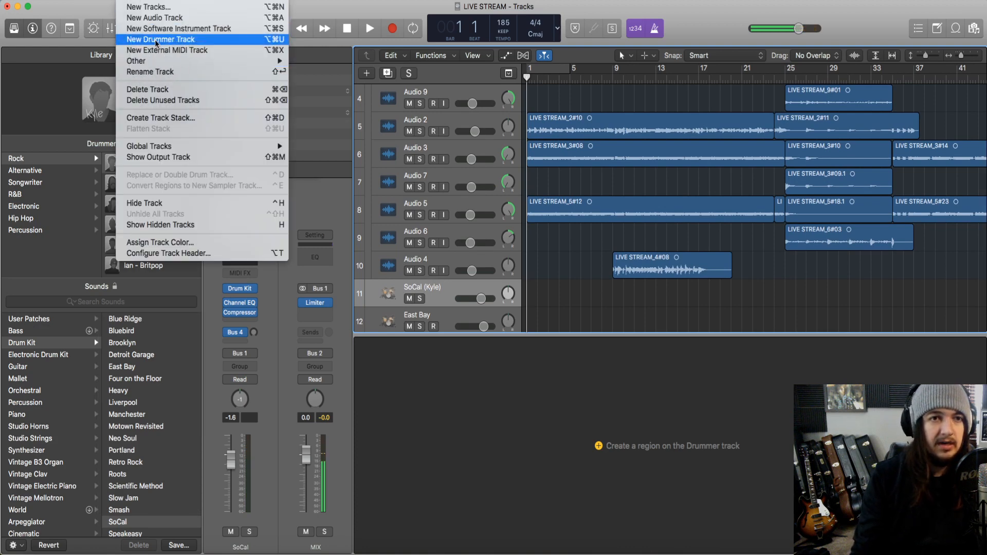
click(466, 295)
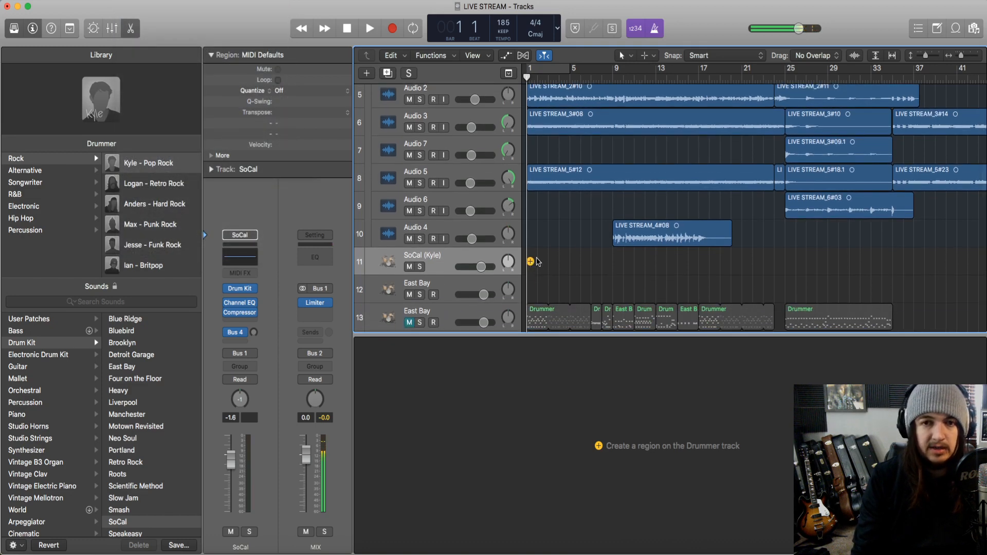
click(532, 263)
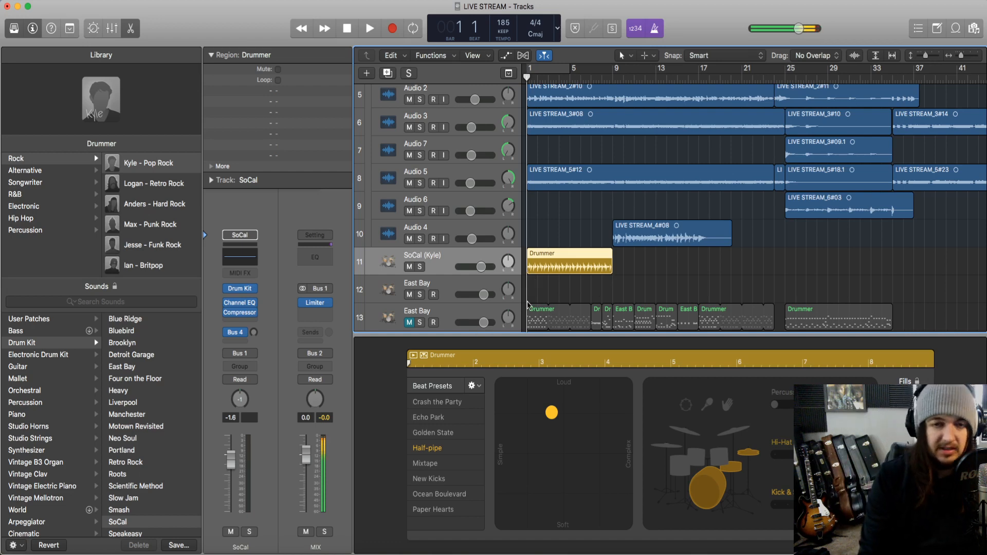
Make the drummer's performance slightly softer on the loud/soft and simple/complex pad, playing the opening bars before and after the change.
key(space)
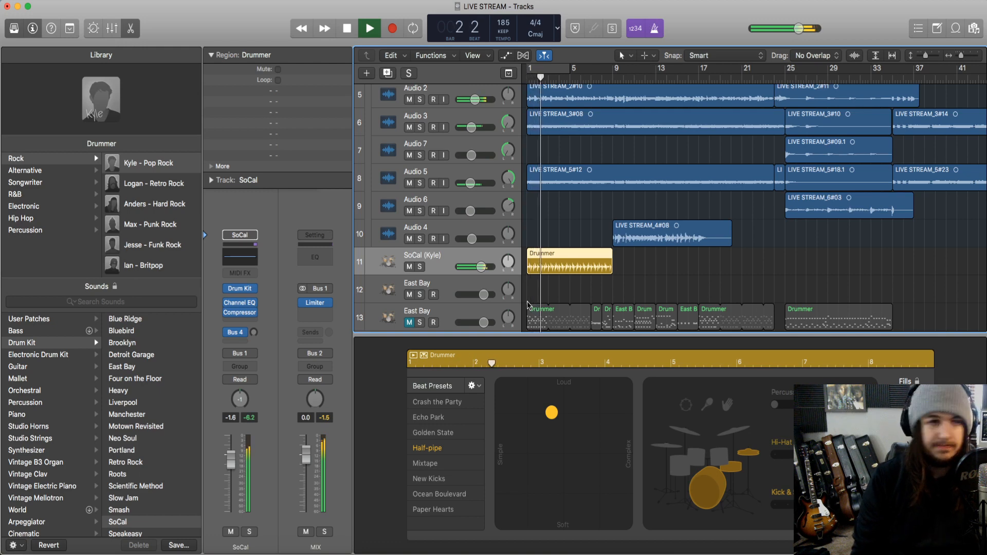
key(space)
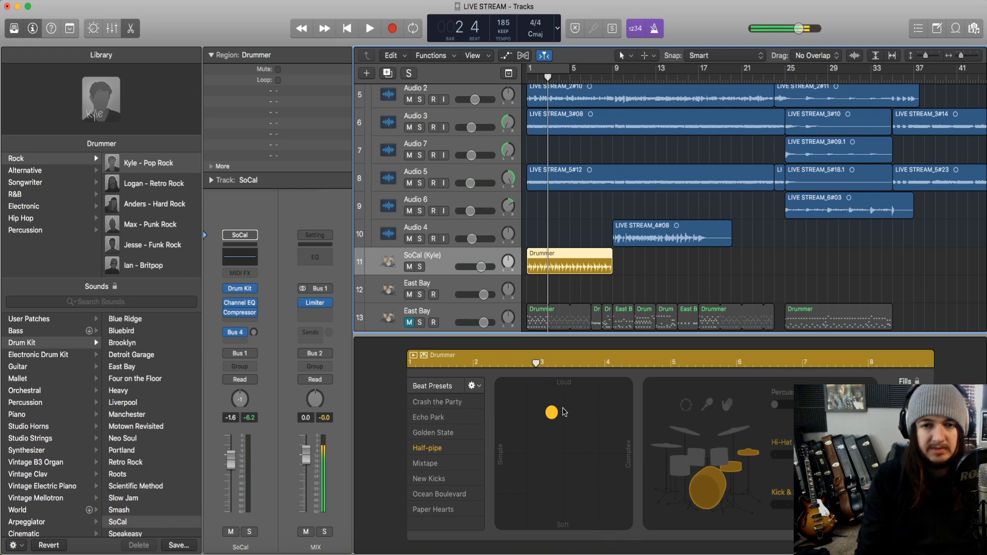
drag(552, 413, 537, 474)
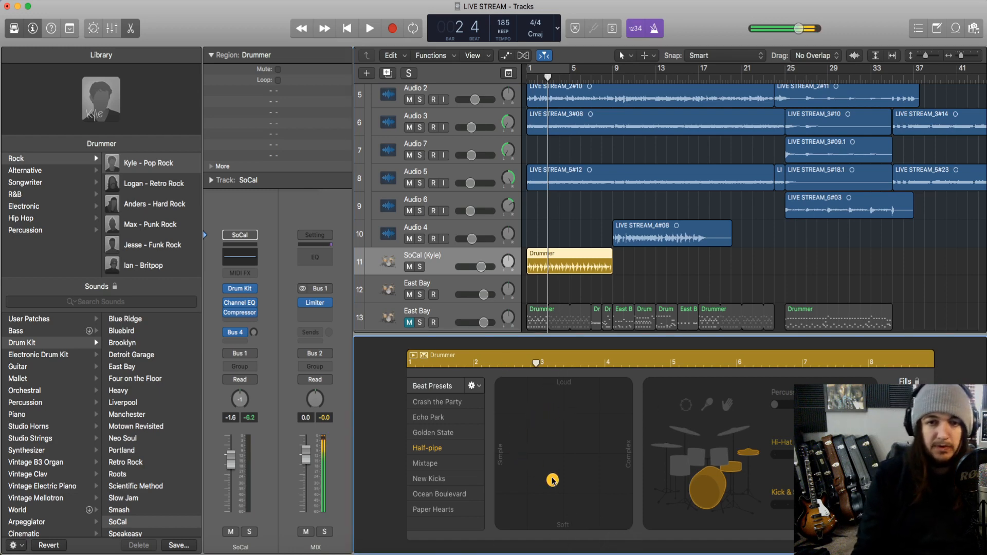
drag(563, 427, 486, 452)
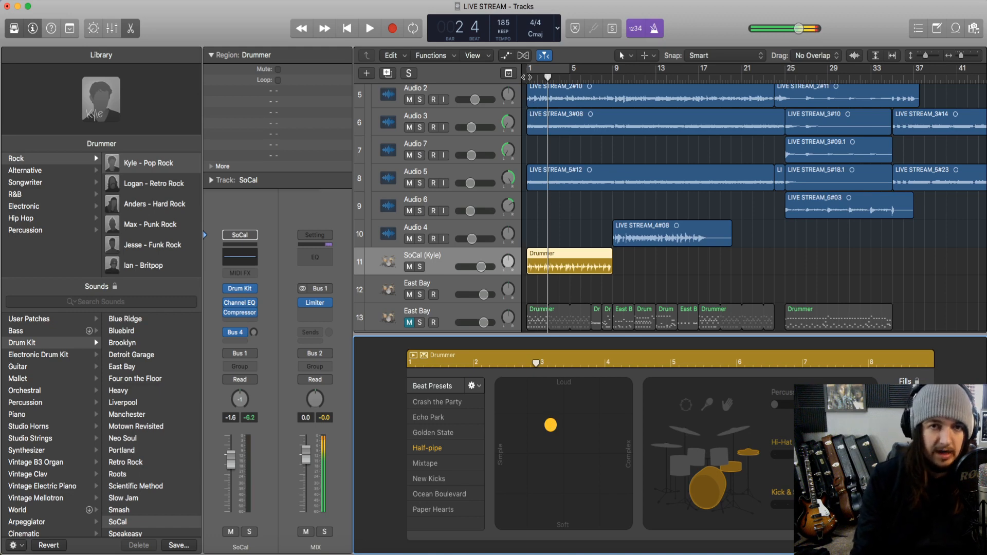
key(space)
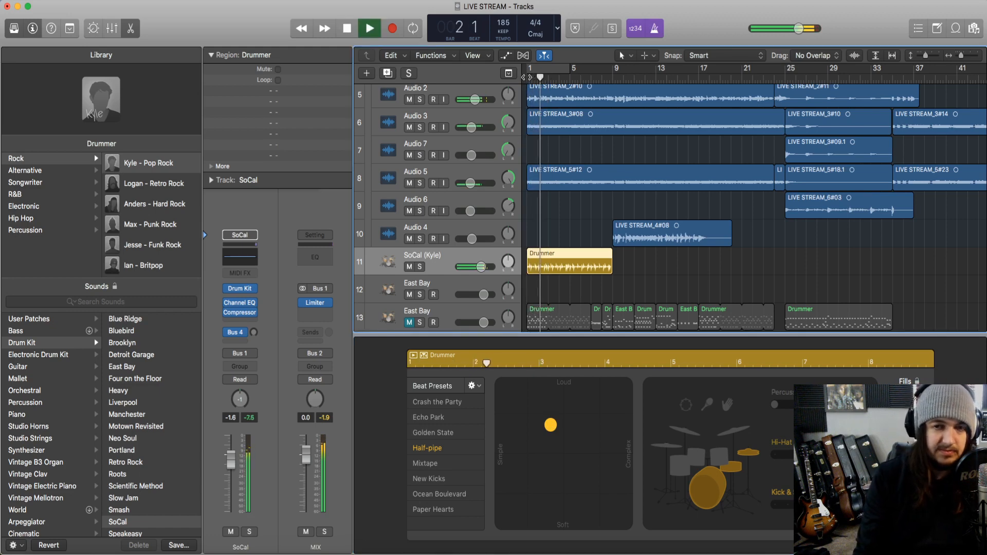
key(space)
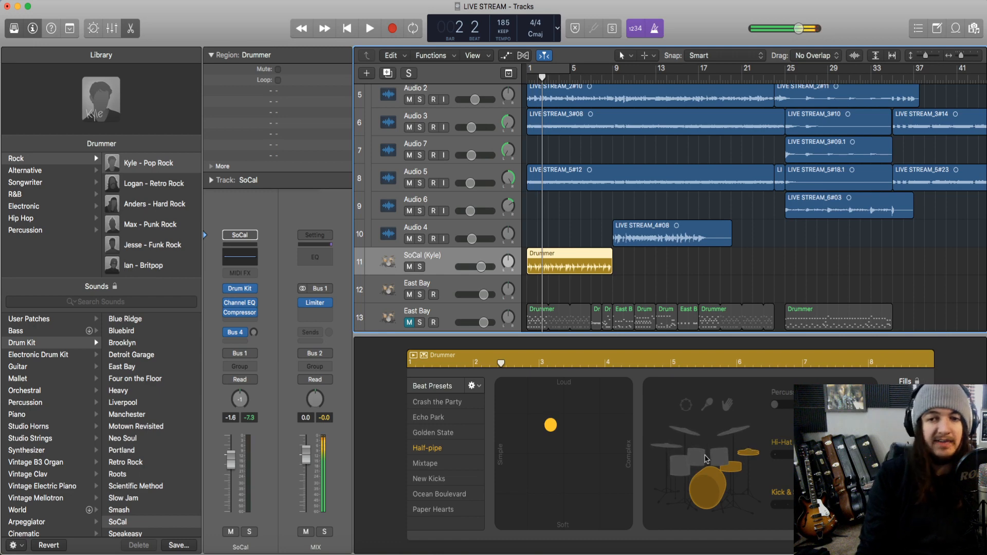
Try toms instead of the hi-hat in the drummer's pattern and play the opening bars.
click(719, 464)
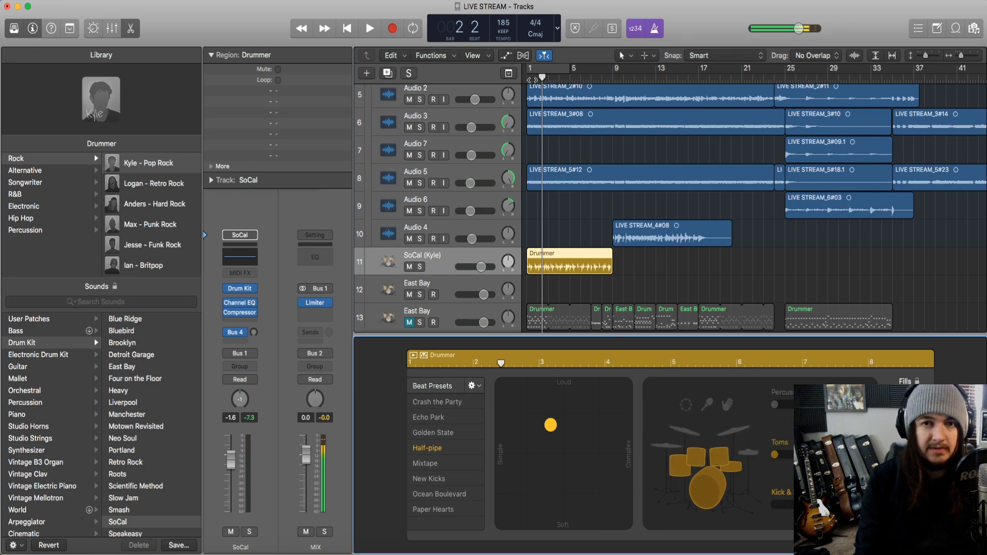
key(space)
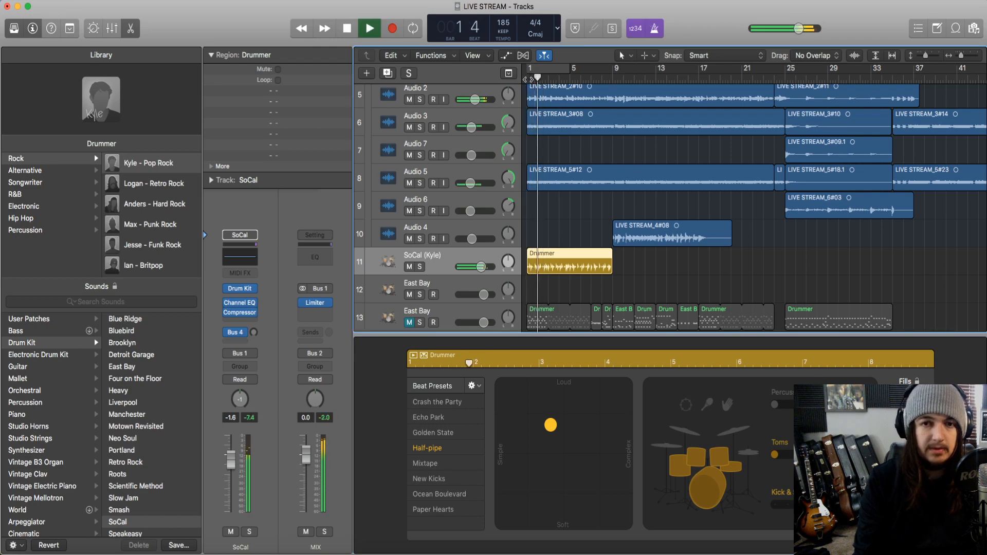
key(space)
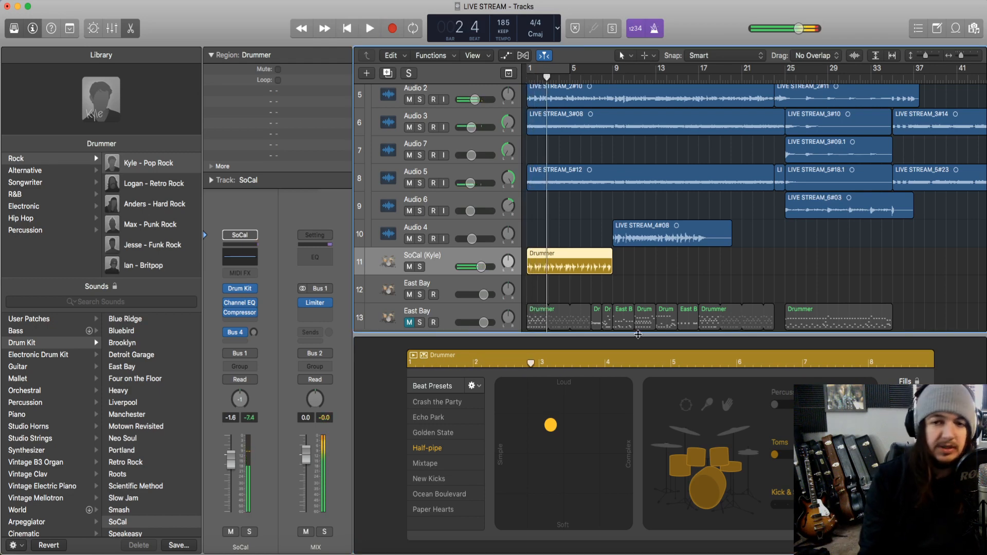
Switch the drummer's pattern to cymbals and play it from bar 1 to check the groove.
click(741, 431)
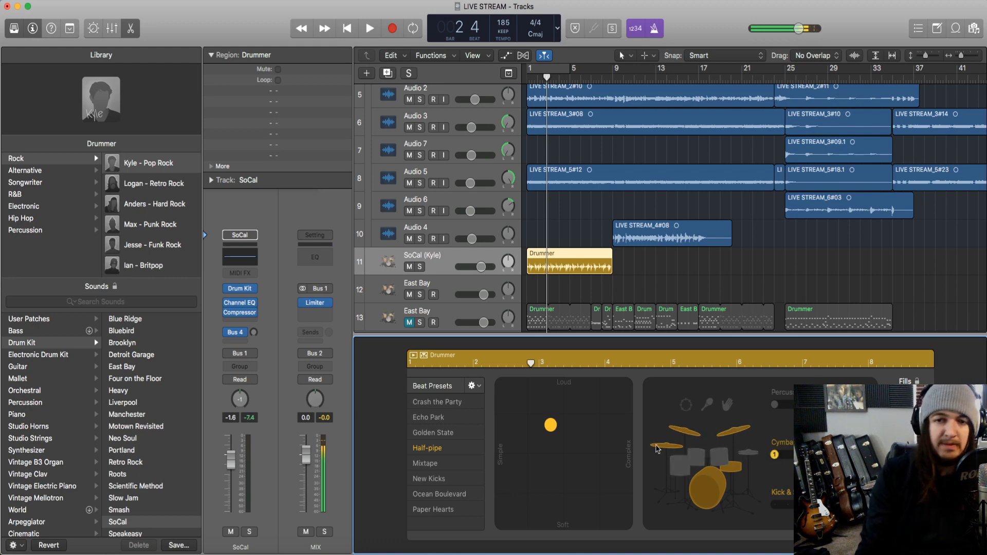
click(529, 78)
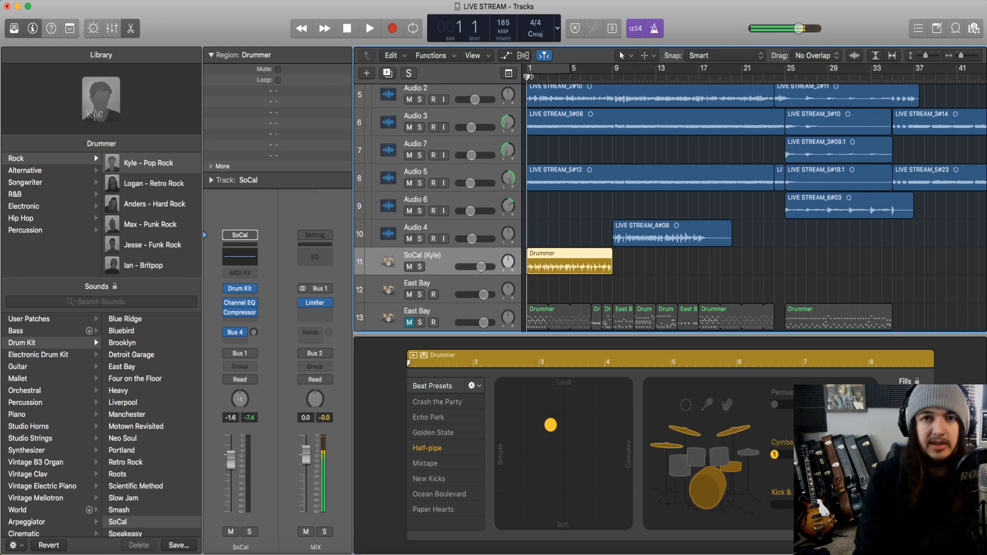
key(space)
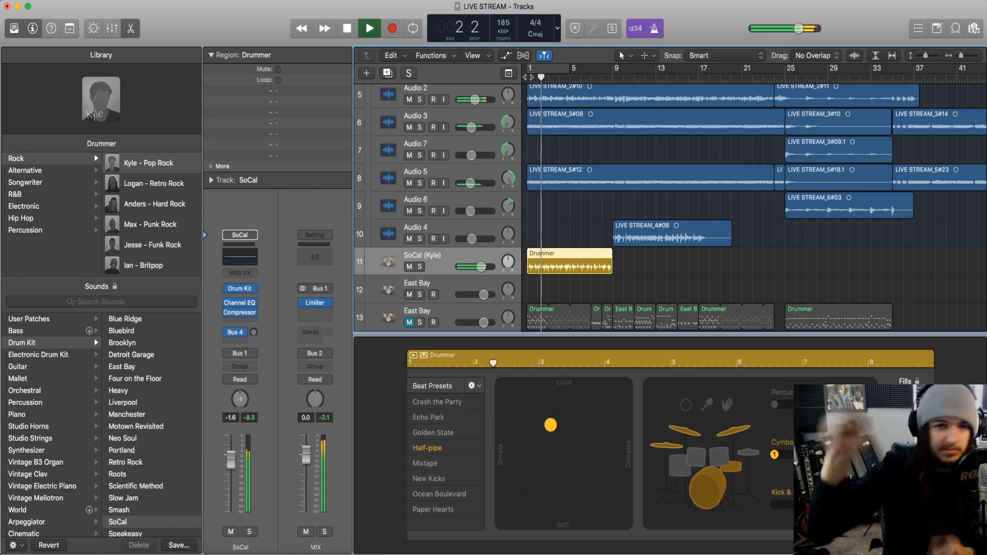
key(space)
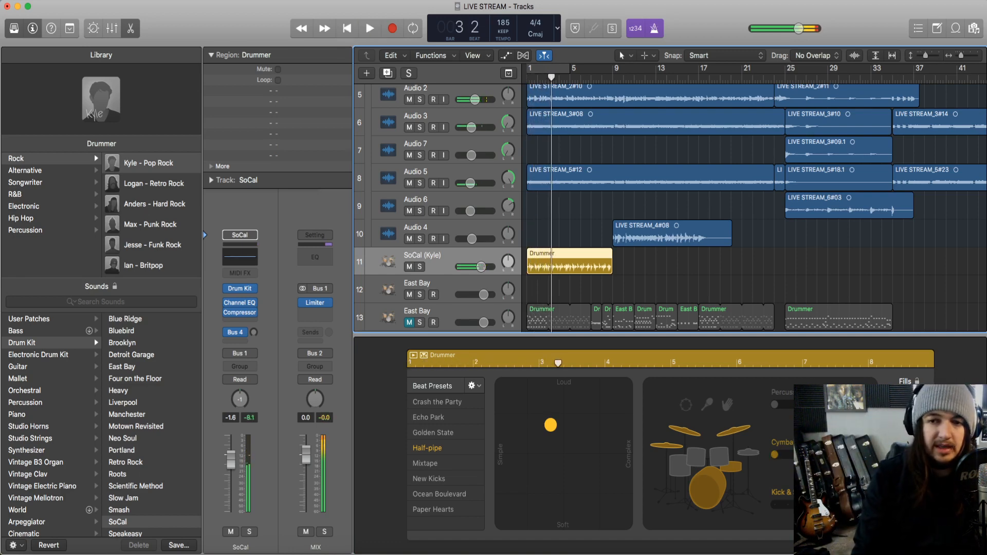
click(525, 78)
key(space)
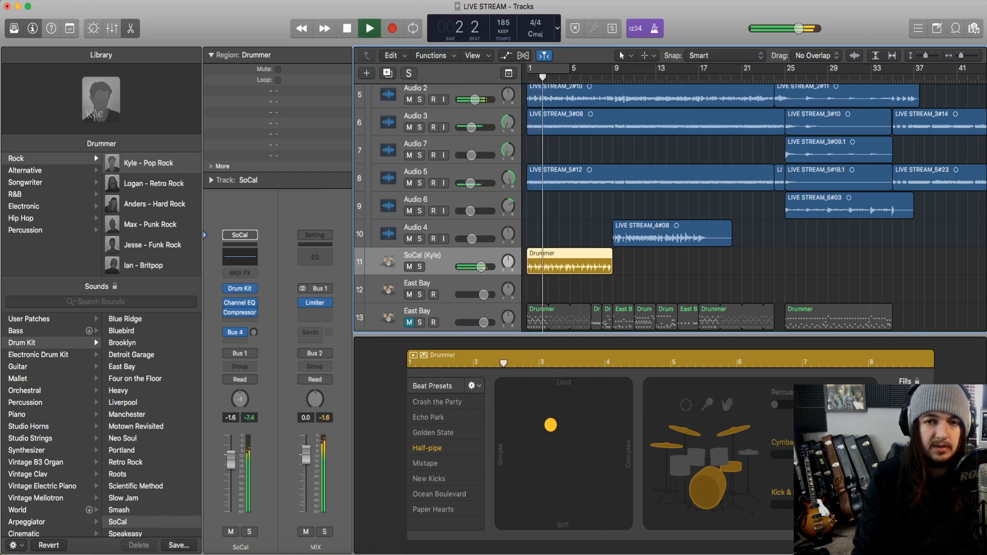
key(space)
Set the drummer's Kick & Snare pattern to its lowest variation.
click(551, 425)
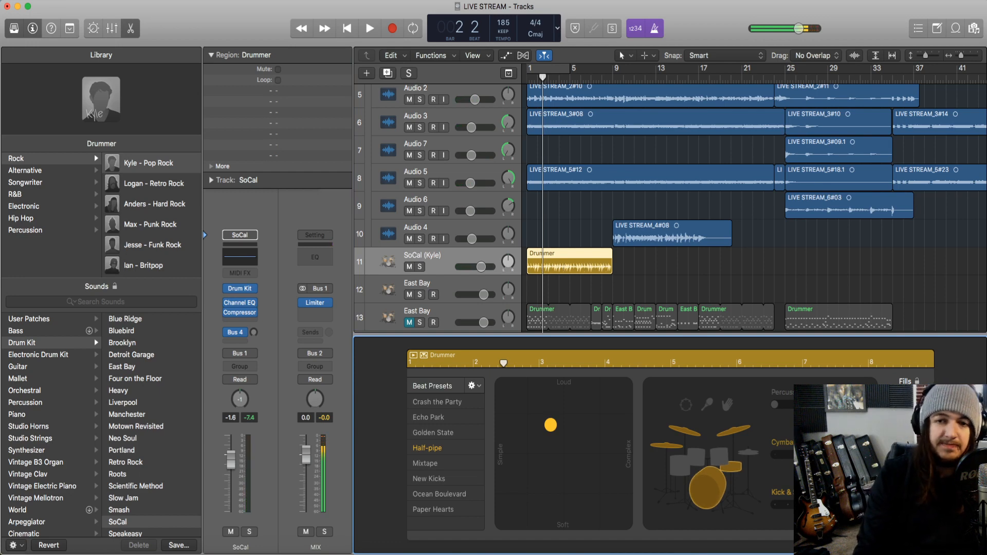
click(778, 504)
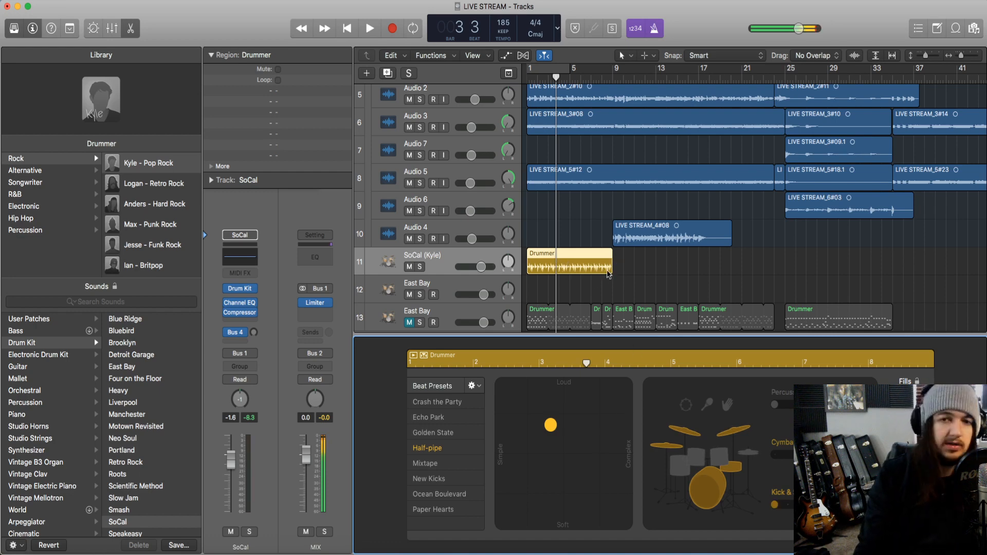
Read the description of the Max - Punk Rock drummer.
mouse_move(609, 270)
mouse_down()
mouse_move(803, 272)
mouse_move(558, 270)
mouse_move(606, 280)
mouse_move(612, 270)
mouse_move(921, 267)
mouse_move(612, 273)
mouse_up()
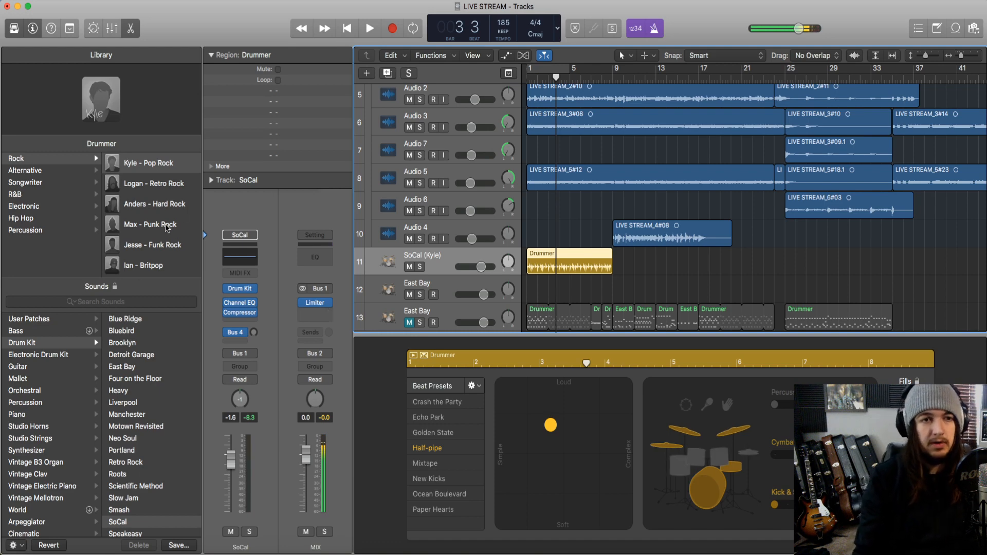
mouse_move(167, 228)
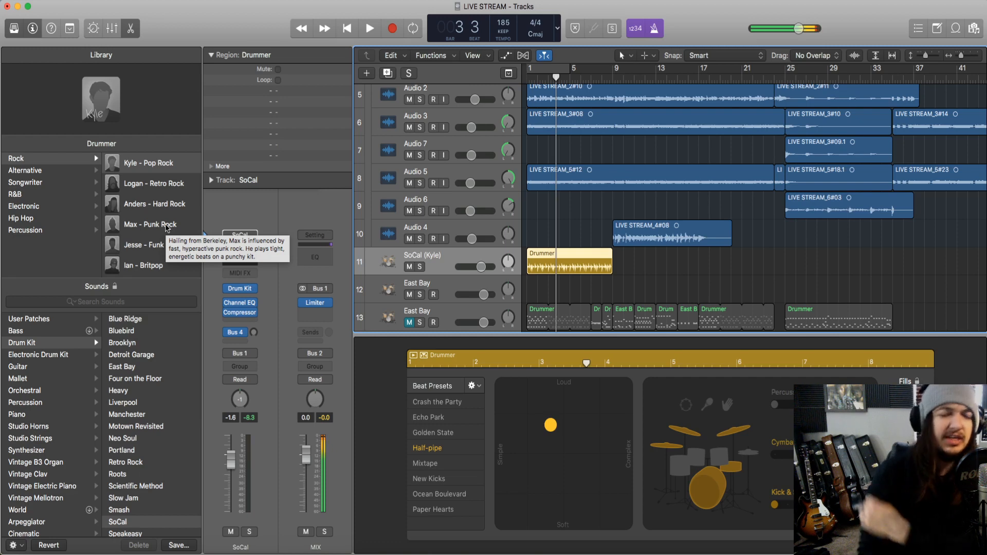
Try the Anders - Hard Rock drummer on the track and play the opening bars from bar 1.
mouse_move(141, 166)
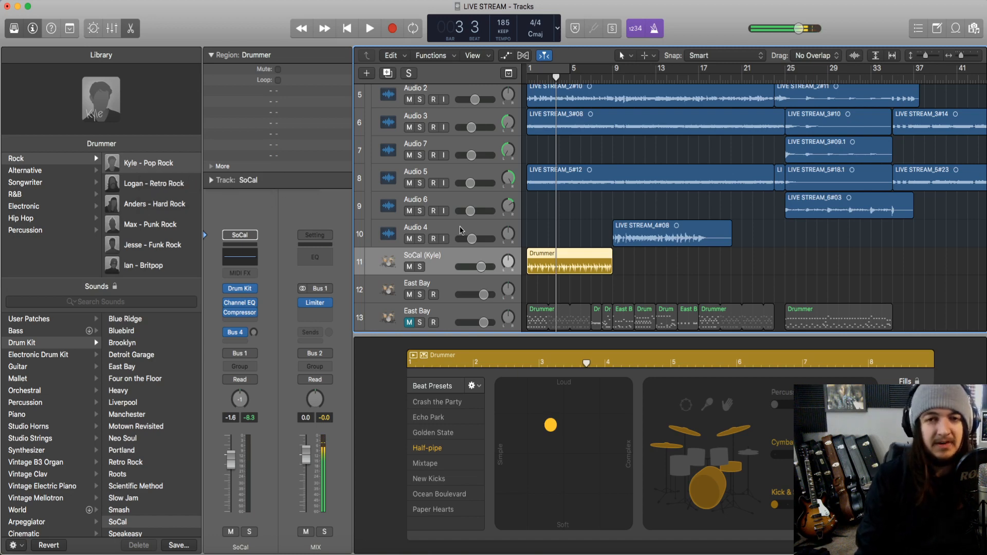
key(Return)
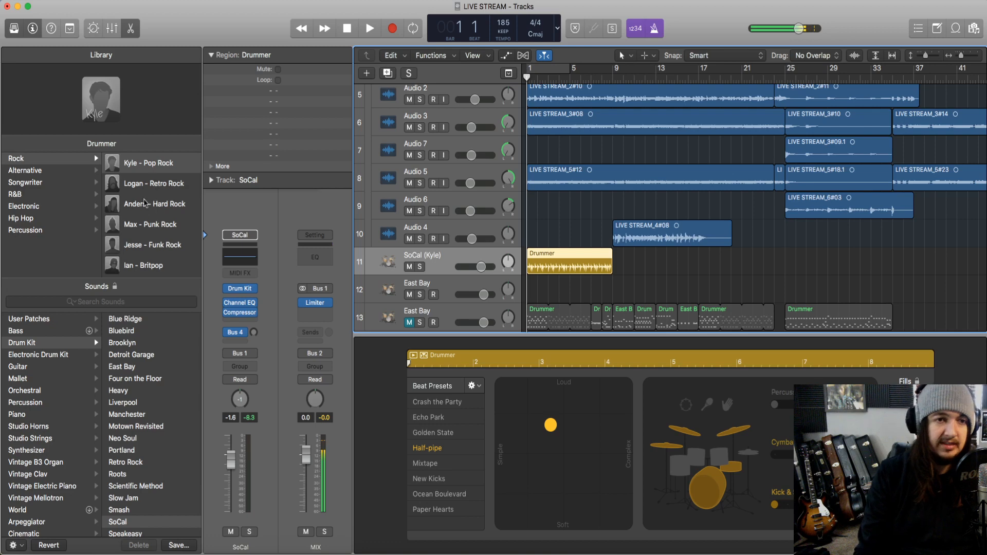
click(146, 206)
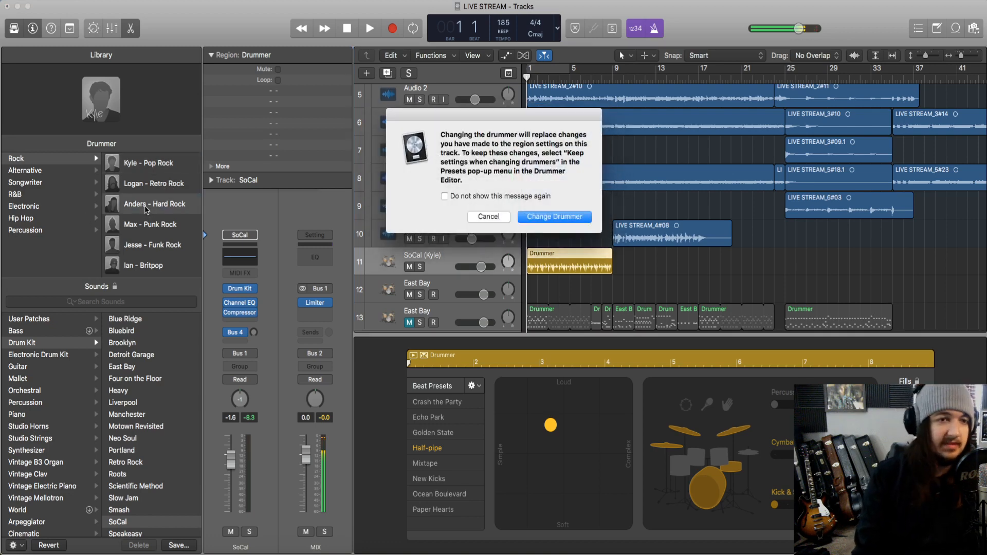
click(524, 216)
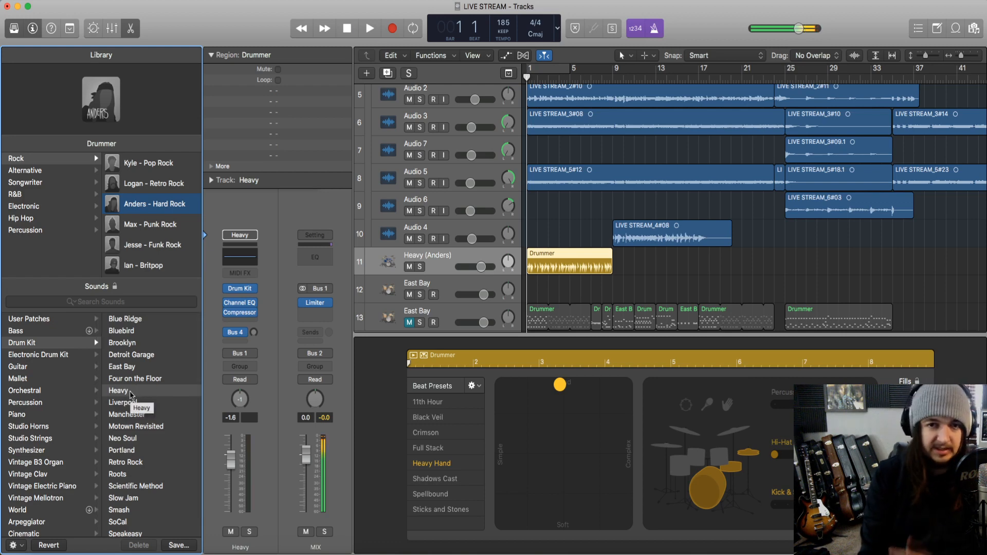
key(space)
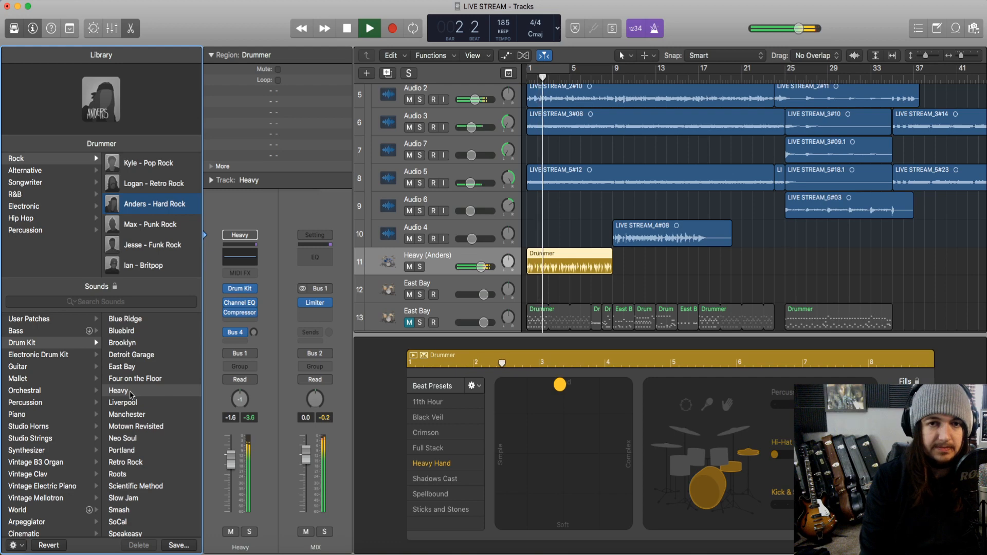
key(space)
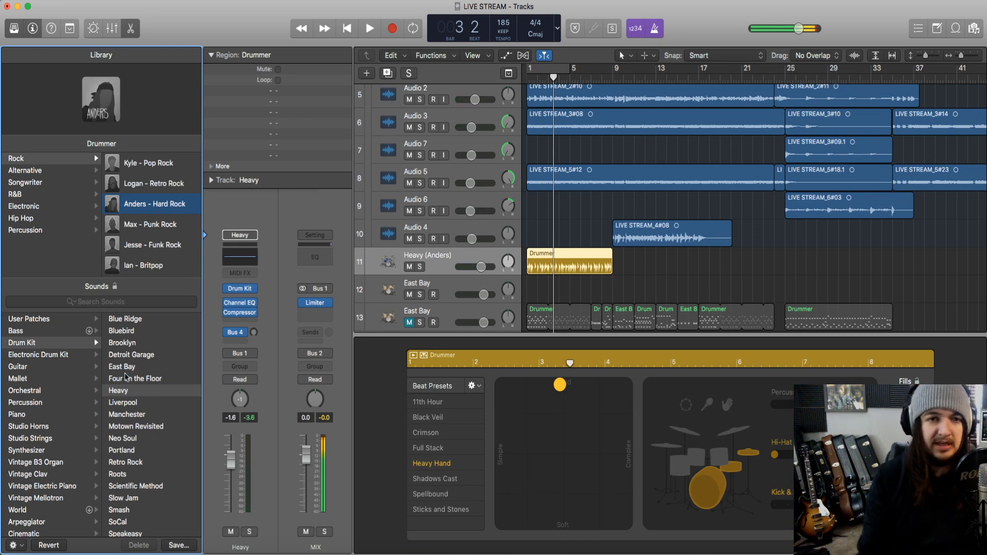
Try the Ian - Britpop drummer on the track and play the song from bar 1.
click(155, 262)
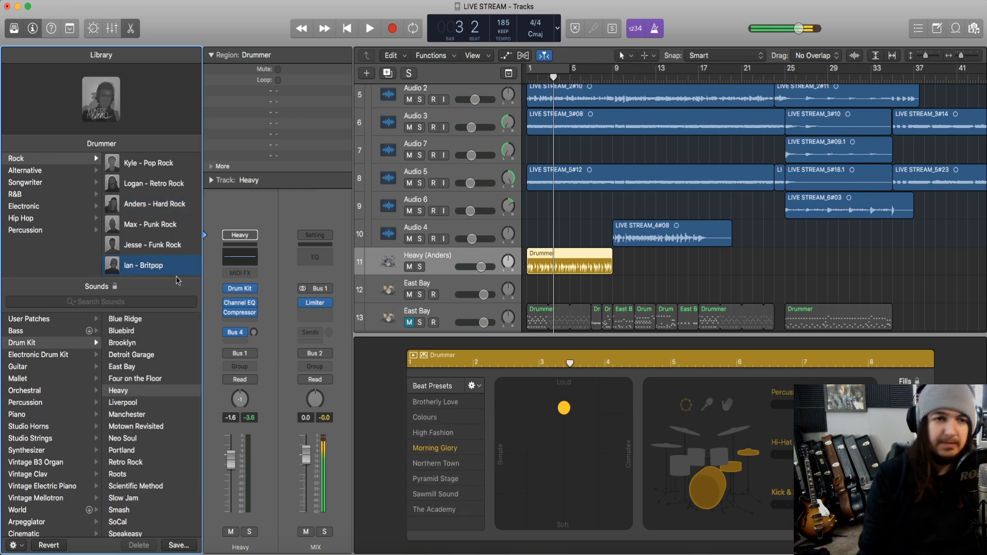
click(530, 79)
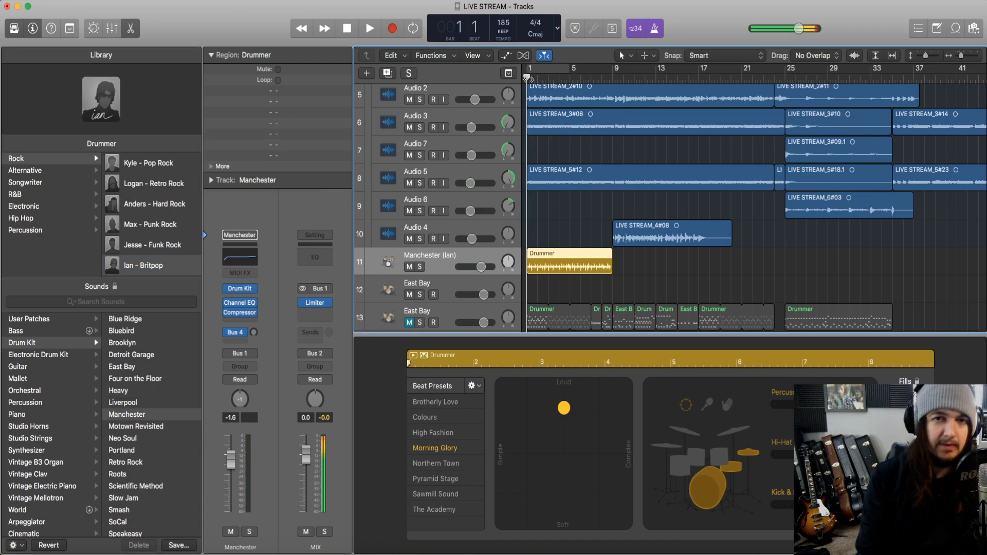
key(space)
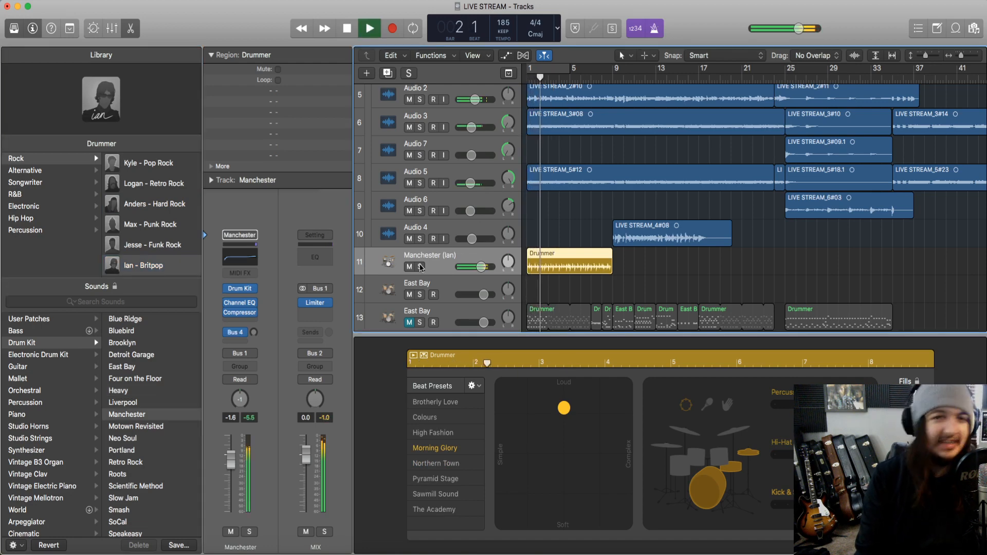
key(space)
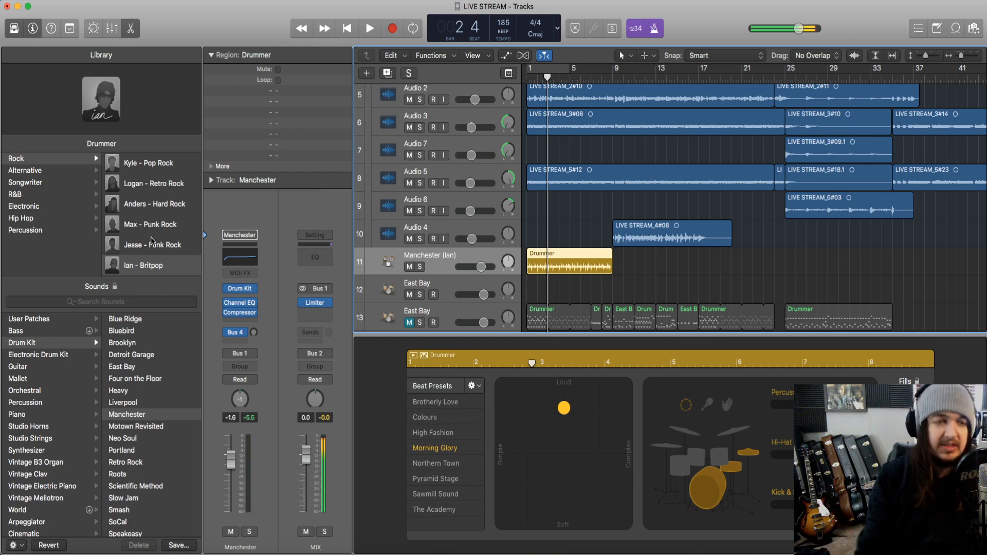
Set the track's drummer back to Kyle - Pop Rock and load the East Bay drum kit.
click(28, 232)
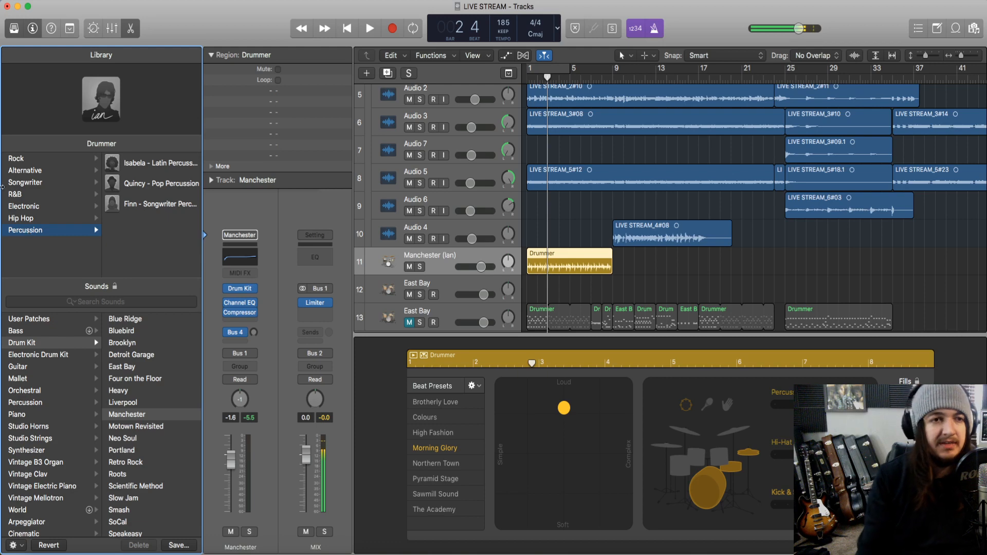
click(18, 159)
click(155, 169)
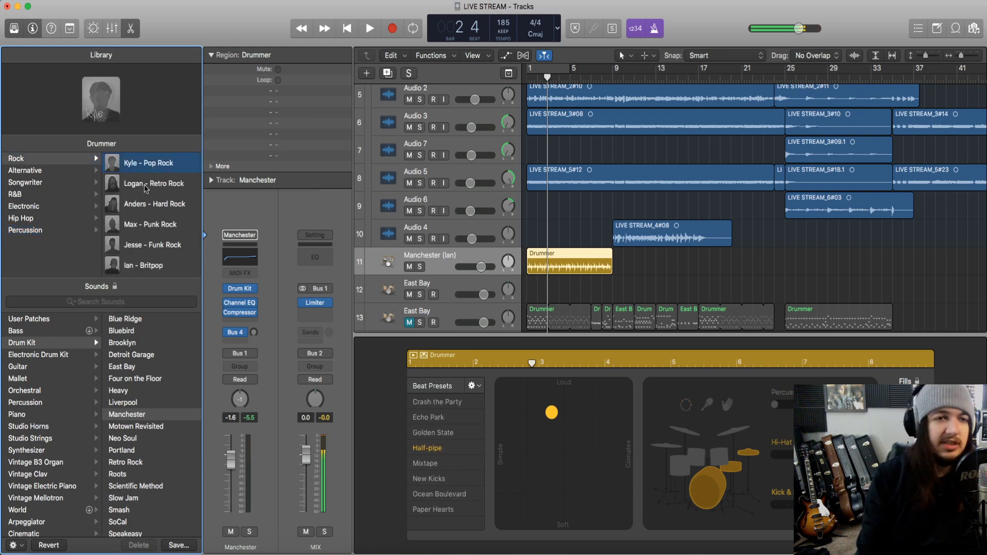
click(448, 252)
key(Return)
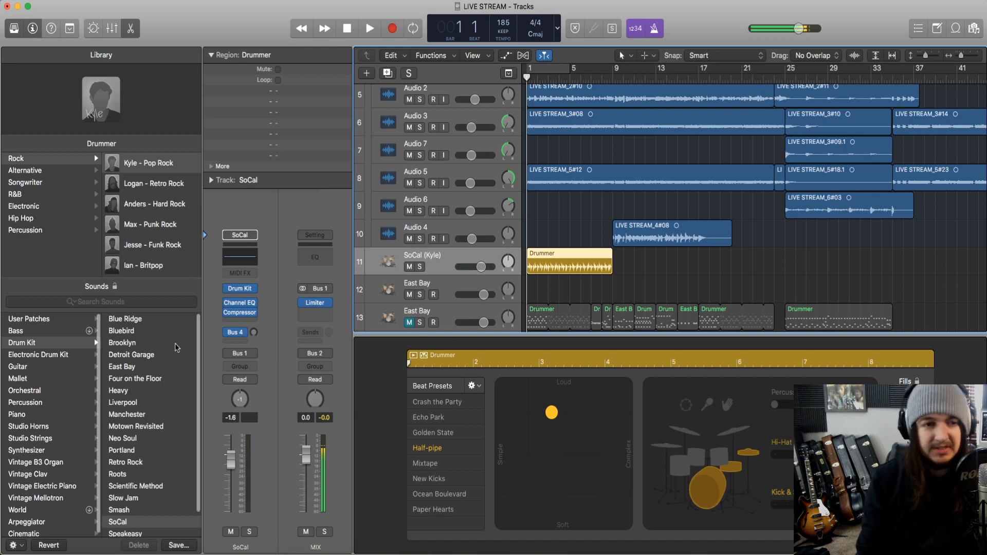
click(146, 366)
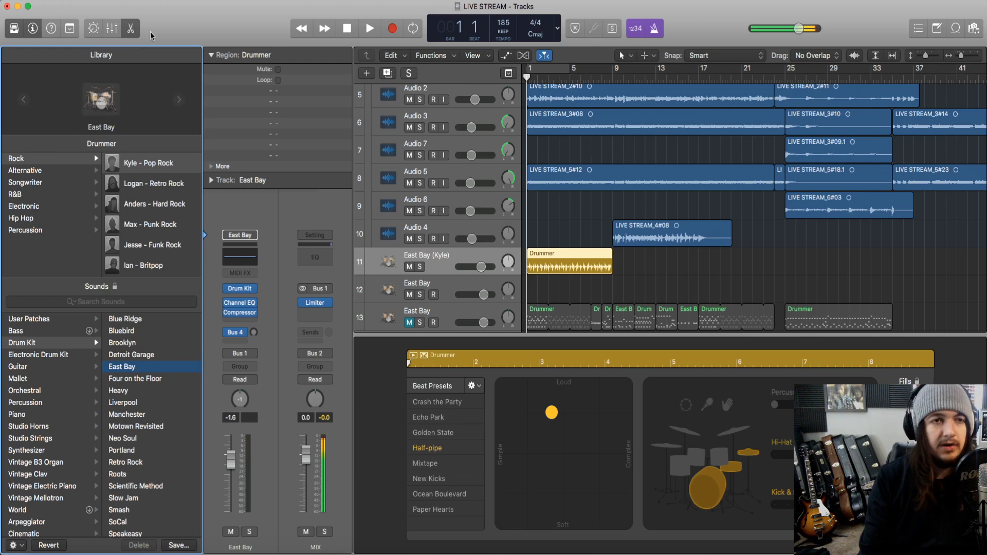
Raise the kick level to +2 dB in the kit's mix controls and adjust the compression amount.
click(93, 28)
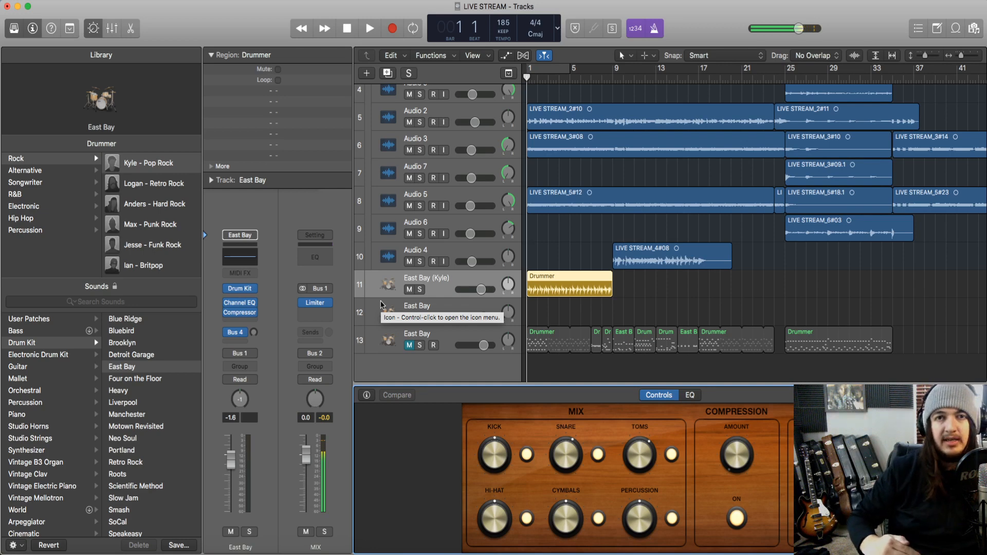
drag(485, 454, 512, 453)
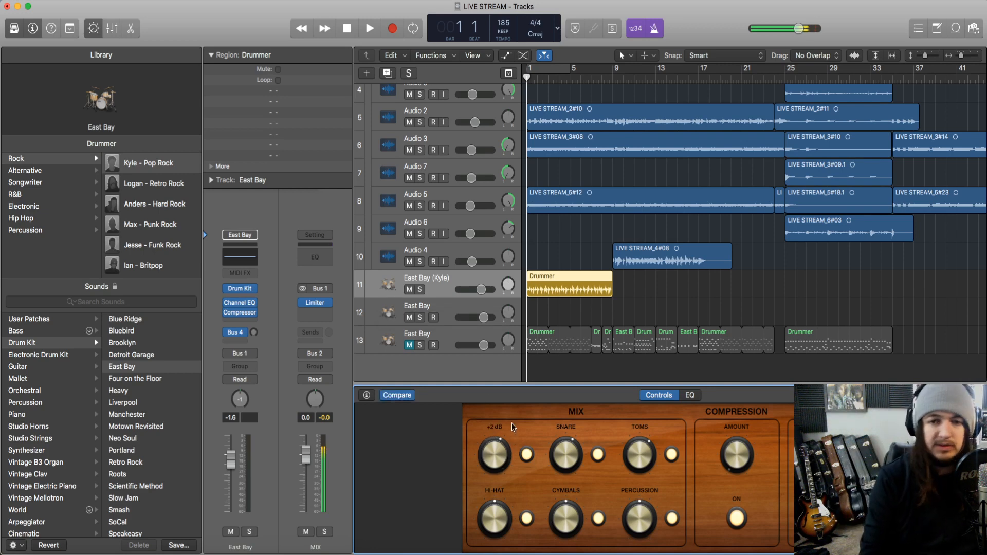
drag(746, 458, 746, 410)
drag(746, 356, 746, 392)
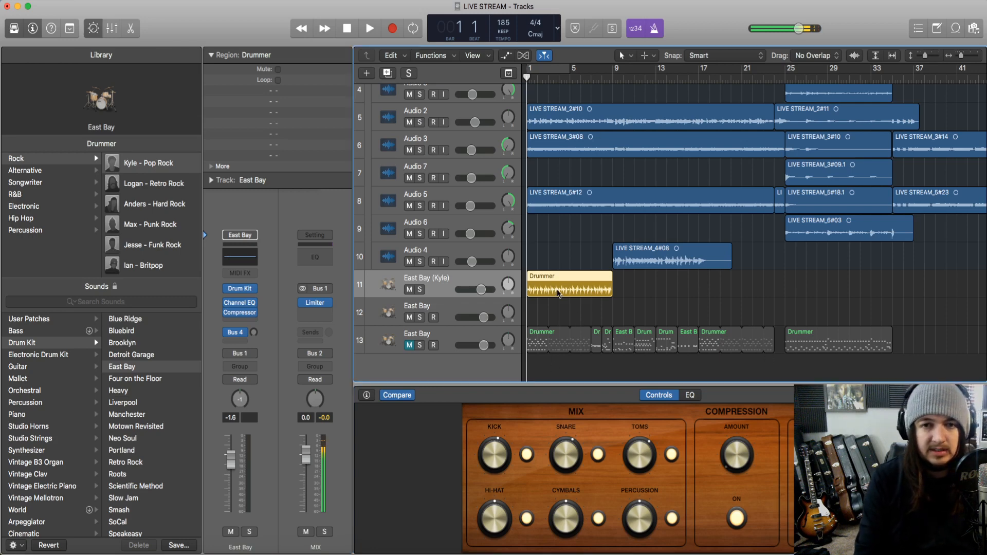
Preview the Drummer region on its own to hear the East Bay kit while showing its mix controls.
double_click(559, 291)
click(413, 355)
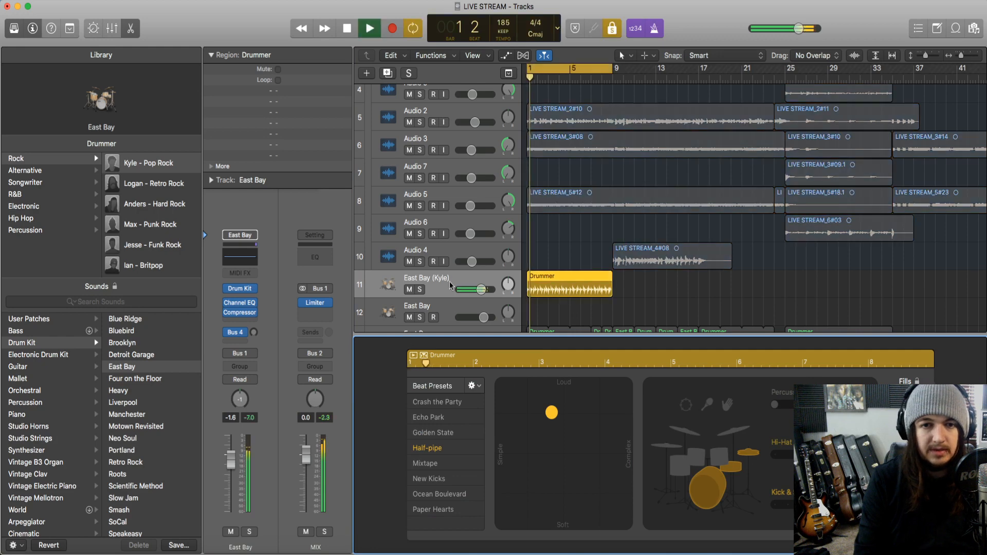
key(b)
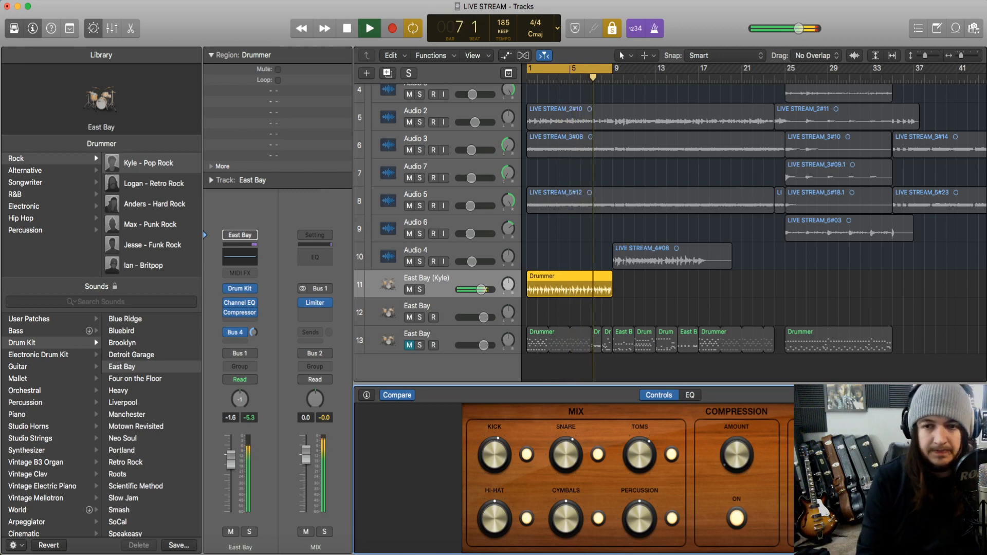
key(space)
click(585, 314)
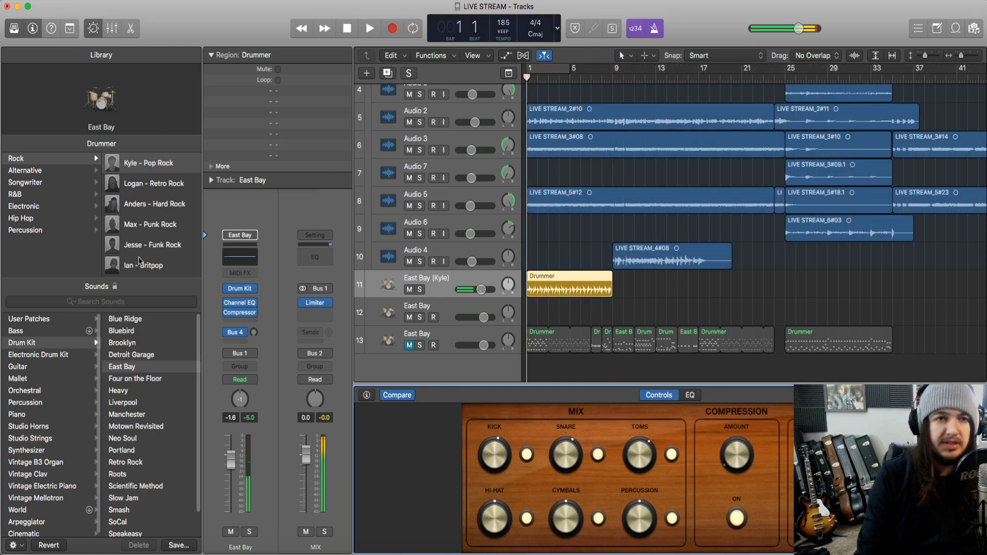
Play the song from bar 1 with the Drummer Editor shown, and mute the drummer track to hear the guitars alone.
click(132, 28)
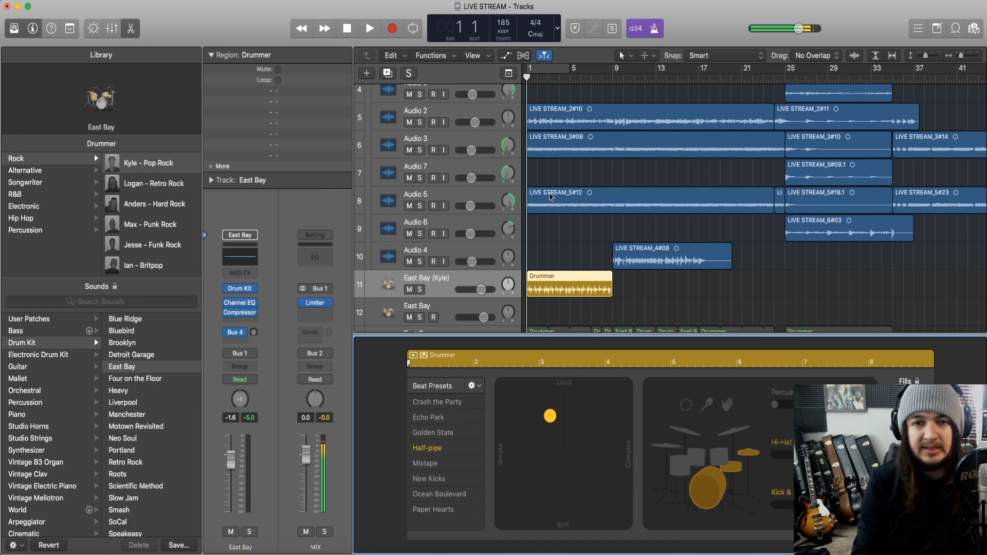
scroll(787, 191, up, 2)
scroll(787, 191, up, 1)
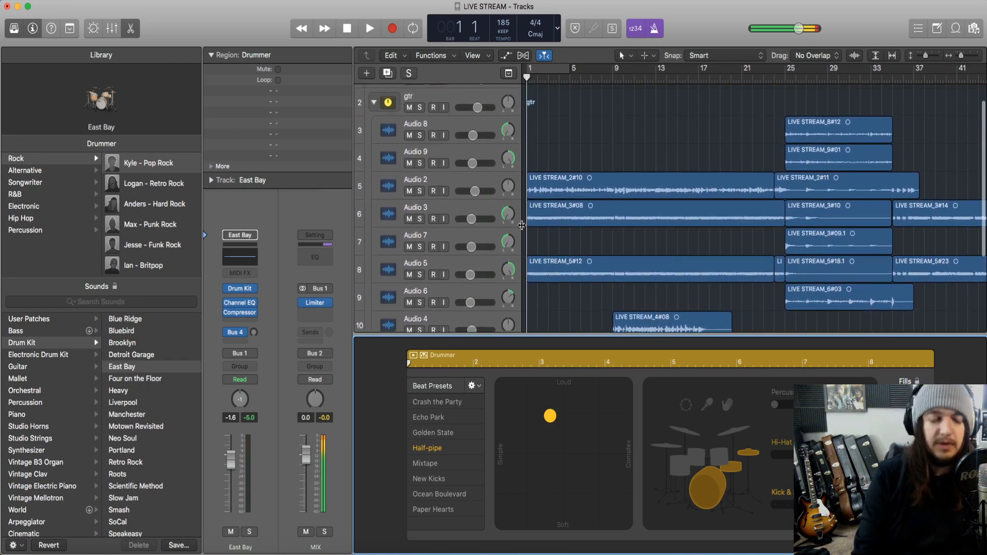
key(space)
scroll(407, 312, down, 2)
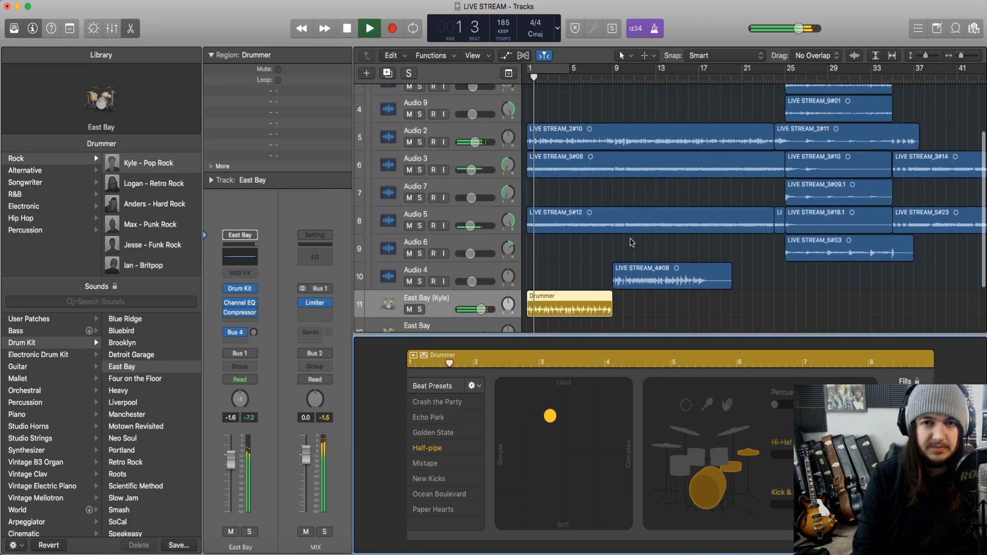
click(409, 309)
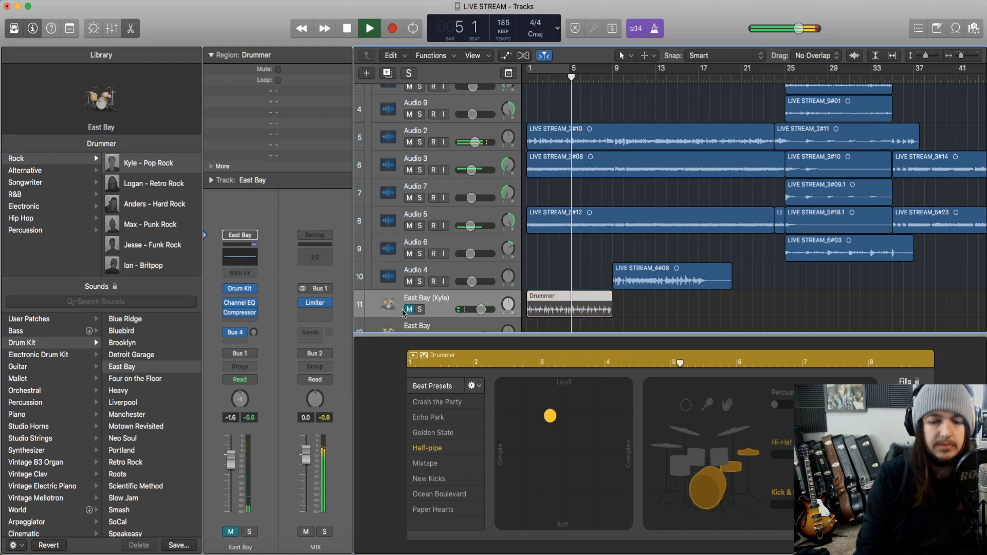
key(space)
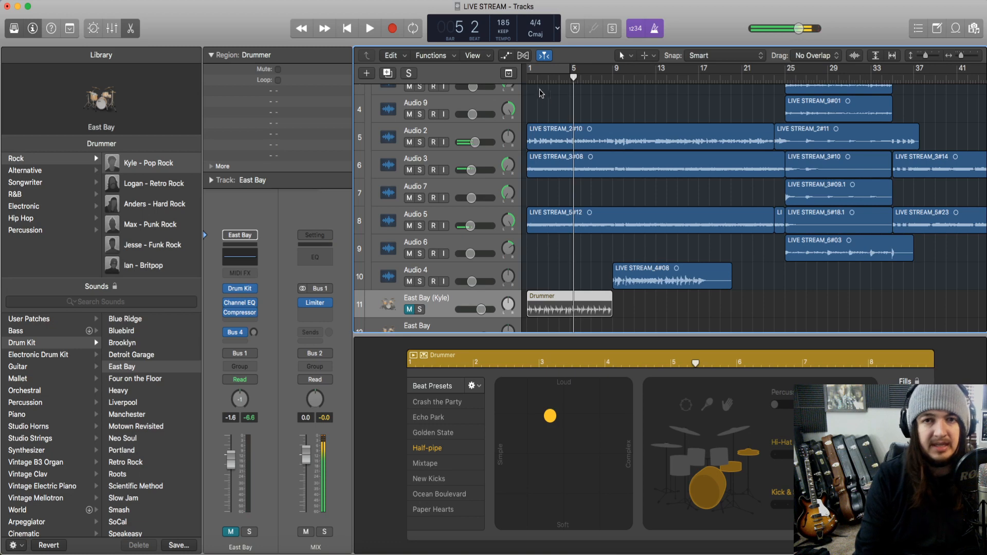
Open the LIVE STREAM_2#10 region on the Audio 2 track and preview the guitar part by itself.
click(535, 131)
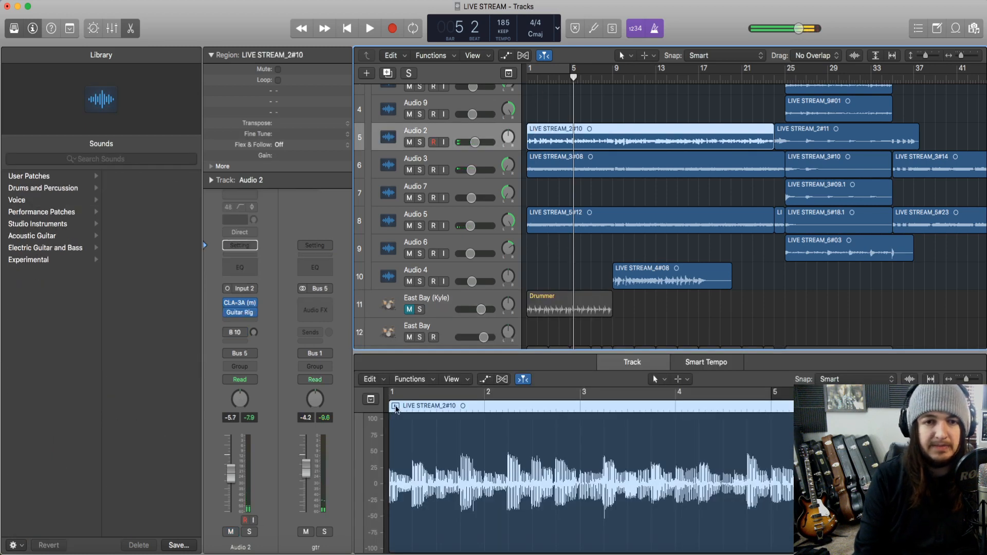
key(super+u)
key(space)
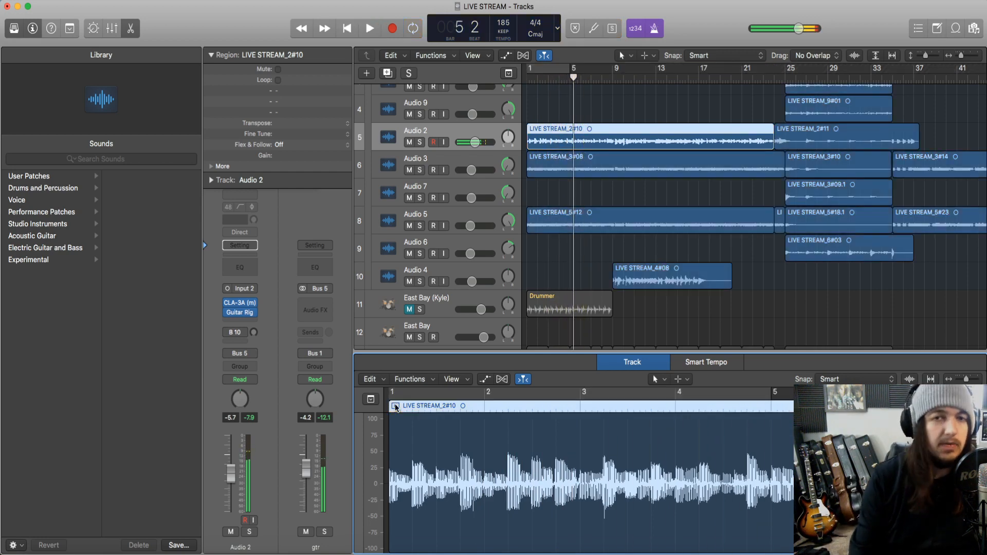
key(Return)
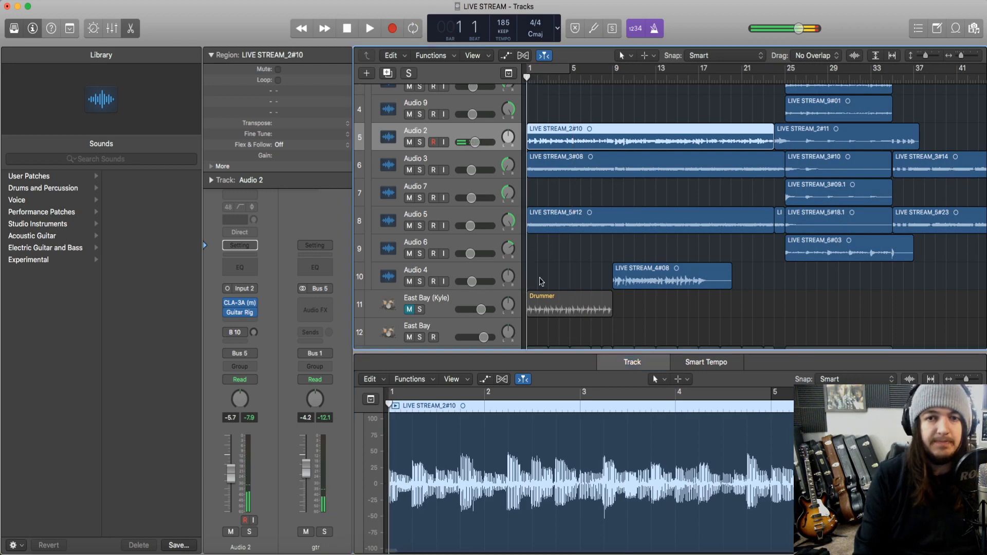
Unmute the drummer track and make its Kick & Snare pattern follow the rhythm of the Audio 2 track.
click(476, 307)
click(555, 297)
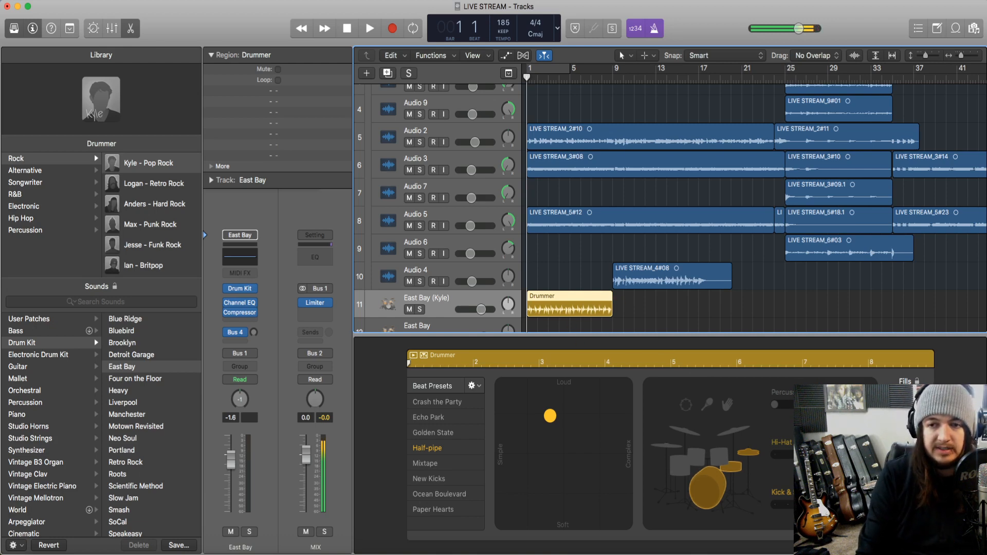
click(864, 493)
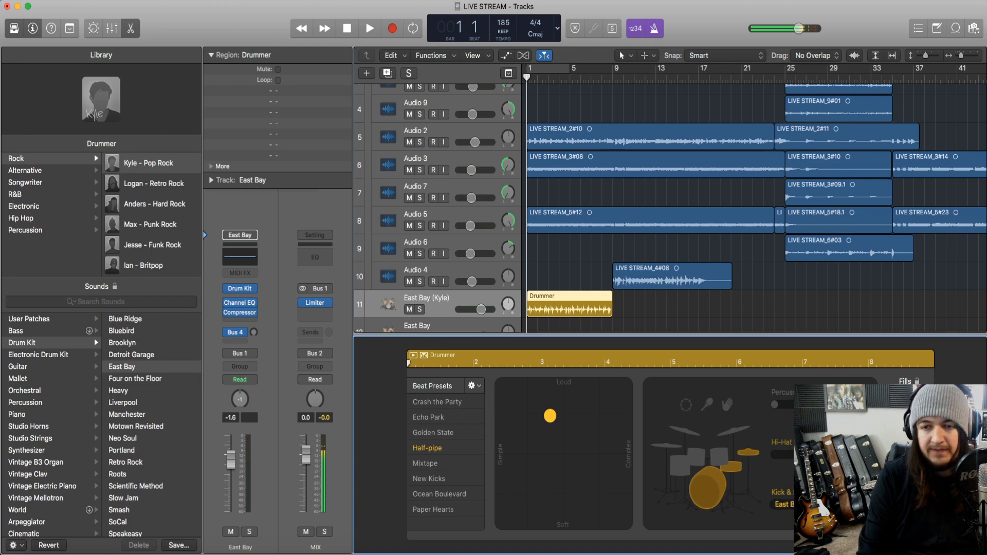
click(784, 504)
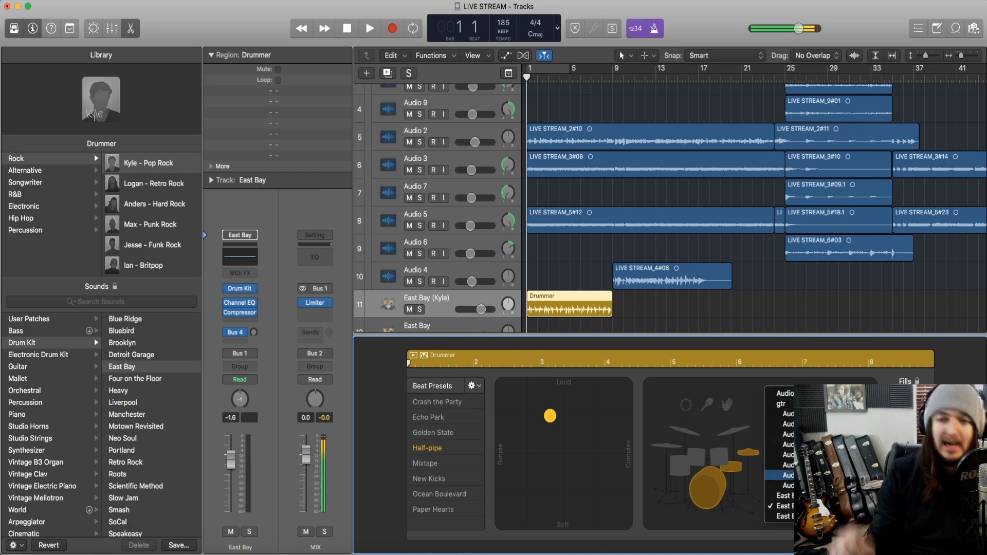
click(802, 434)
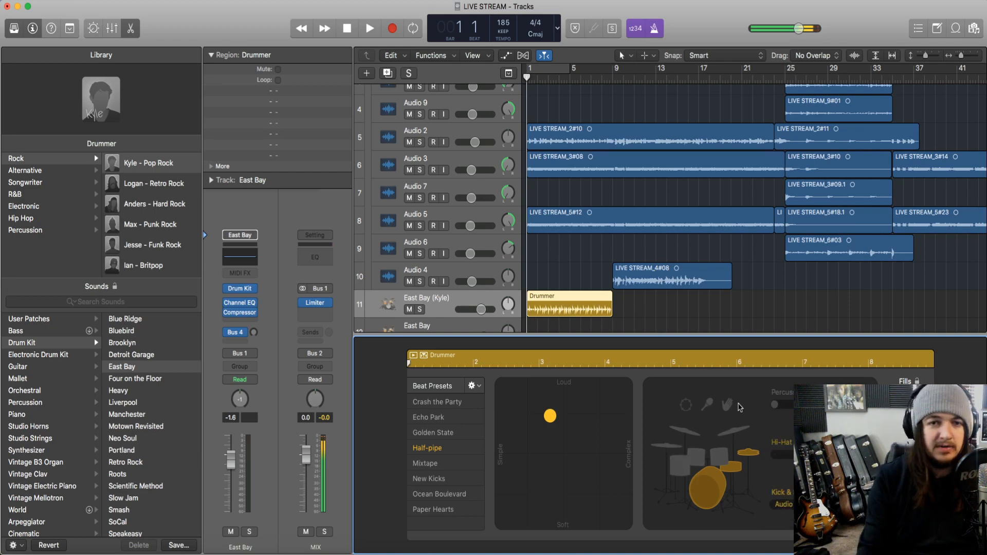
Play the song from bar 1 to check how the kick and snare follow the guitar, and return to the start.
key(space)
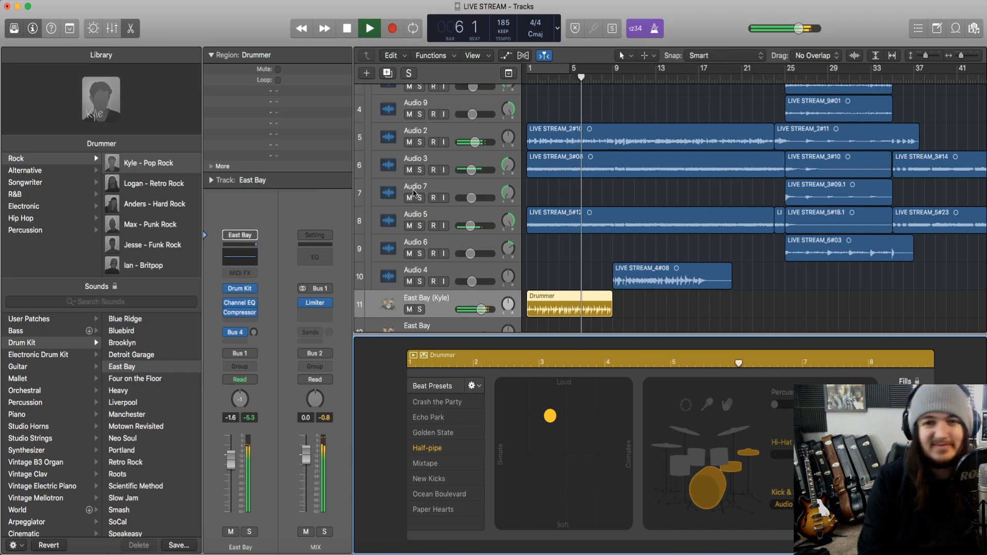
key(space)
key(Return)
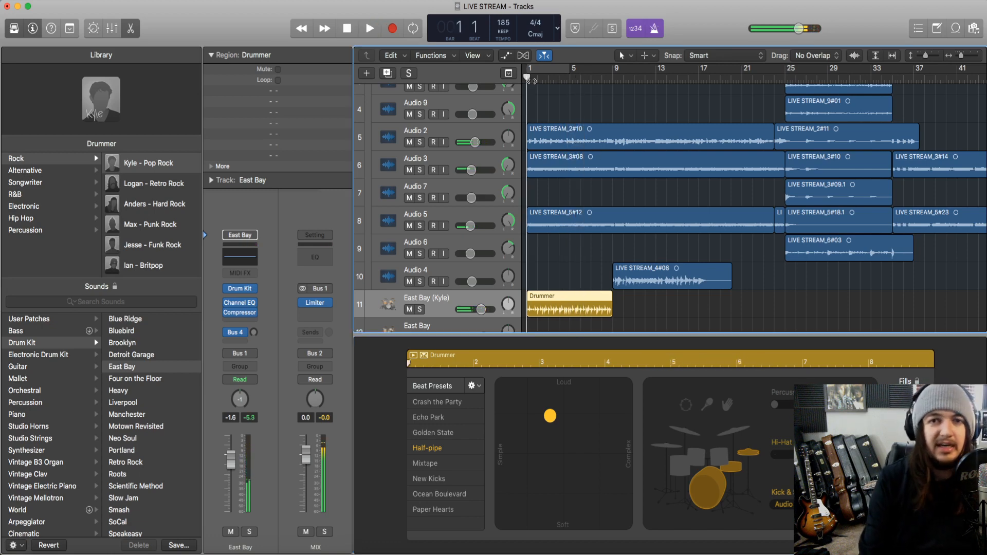
scroll(591, 218, down, 2)
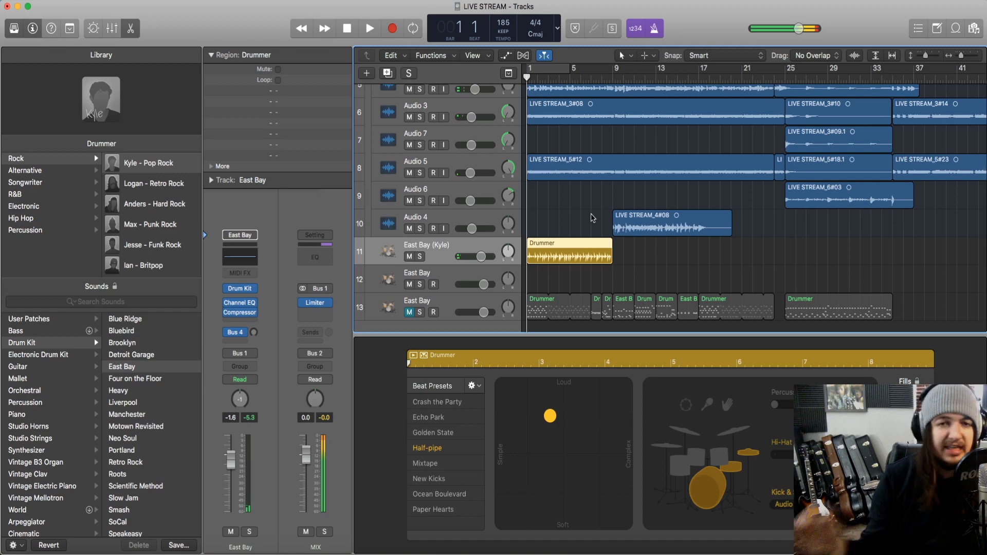
Compare the editor of the empty East Bay instrument track with that of the Drummer region on the East Bay (Kyle) track.
click(468, 274)
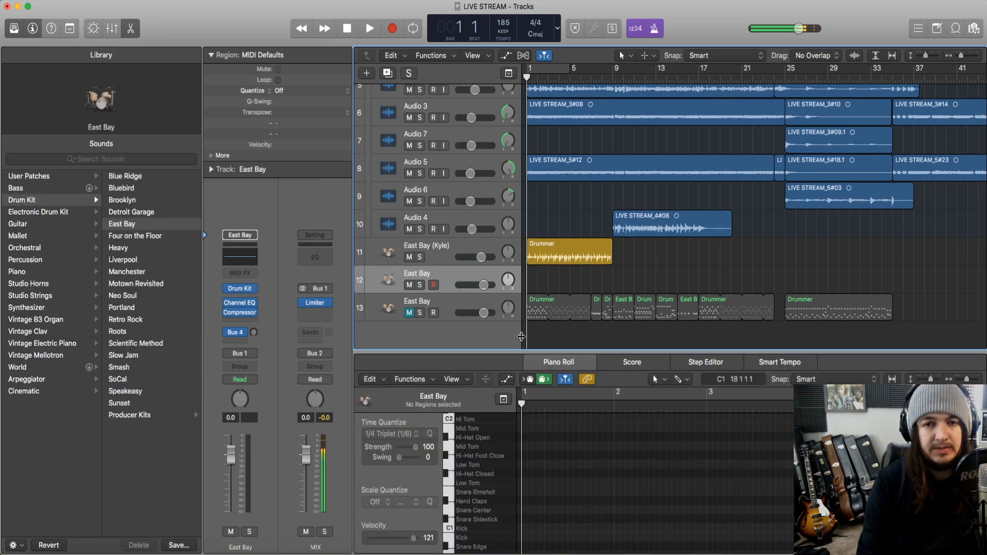
mouse_move(513, 353)
mouse_down()
mouse_move(513, 280)
mouse_move(513, 342)
mouse_up()
click(529, 260)
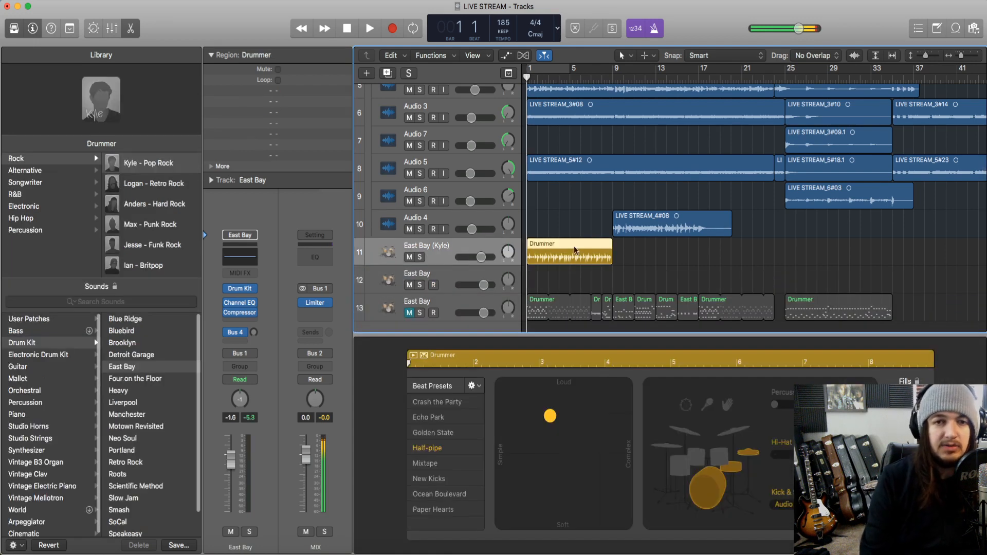
click(436, 278)
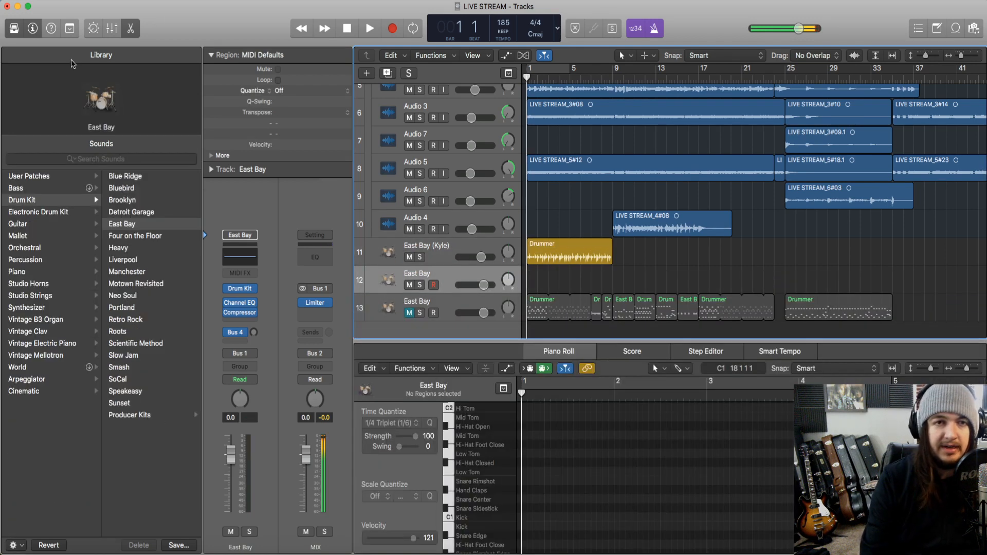
Try out a new software instrument track's sound in the Piano Roll, and delete the track to return to the empty East Bay track.
click(129, 0)
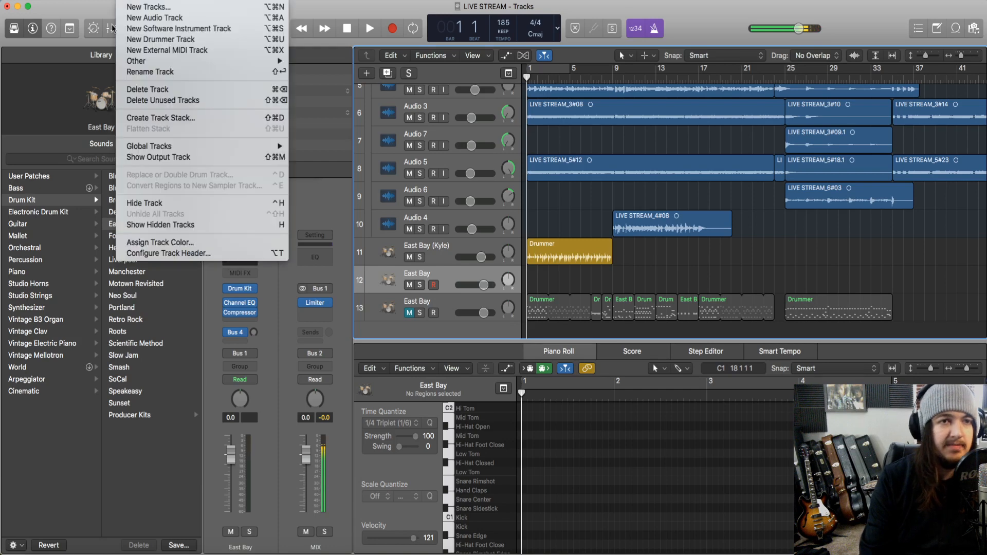
click(225, 30)
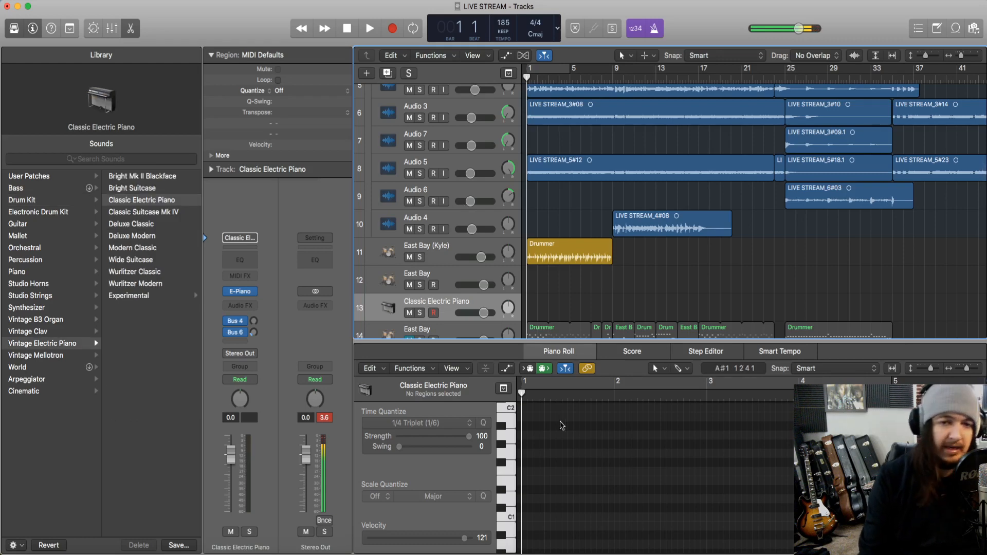
mouse_move(509, 480)
mouse_down()
mouse_move(509, 506)
mouse_move(509, 469)
mouse_up()
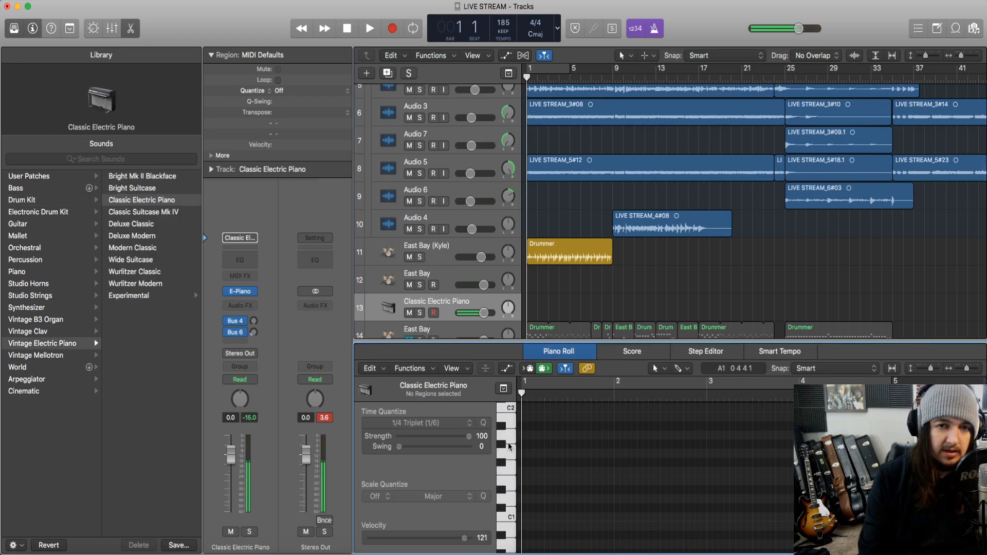
right_click(449, 303)
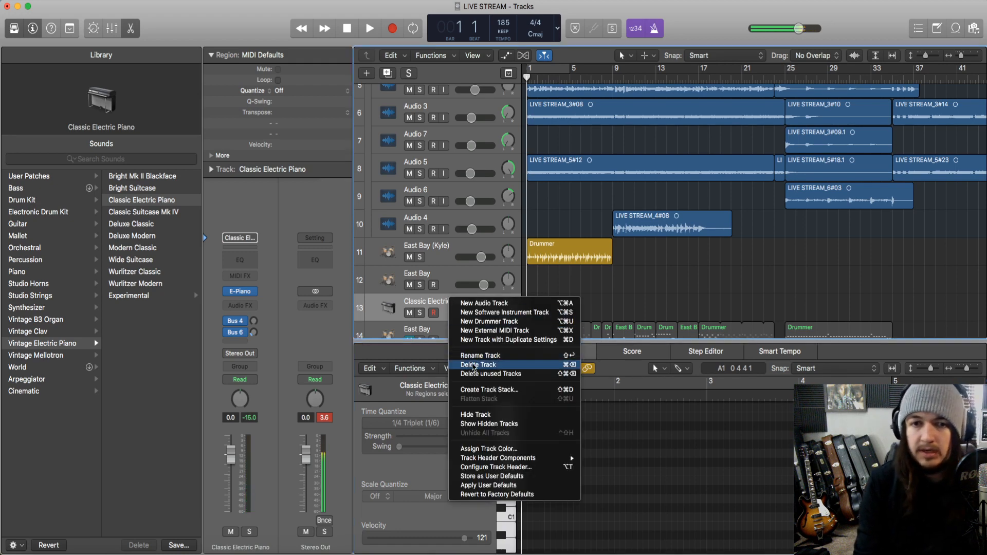
click(460, 279)
click(448, 275)
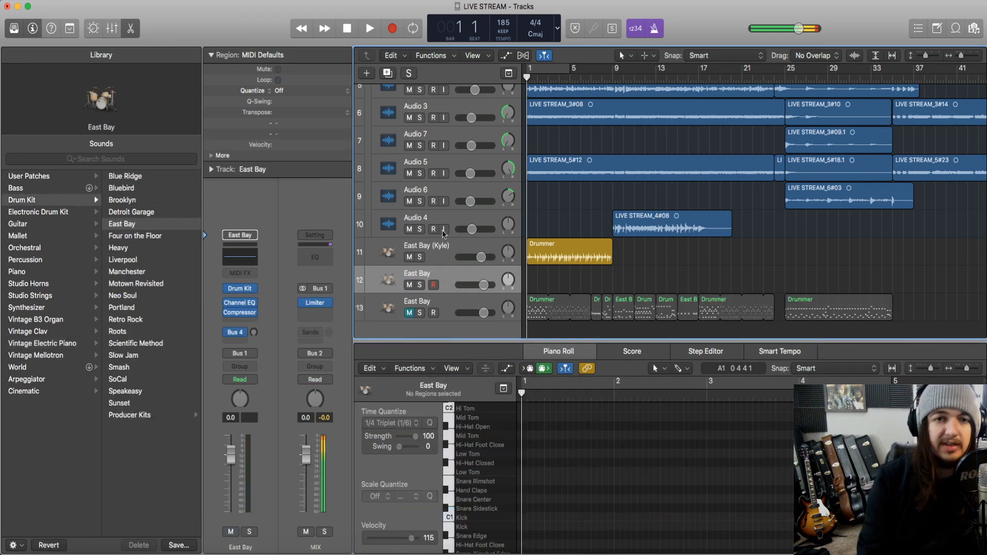
Open the empty East Bay track in a much taller Piano Roll and briefly play the song's opening.
click(563, 250)
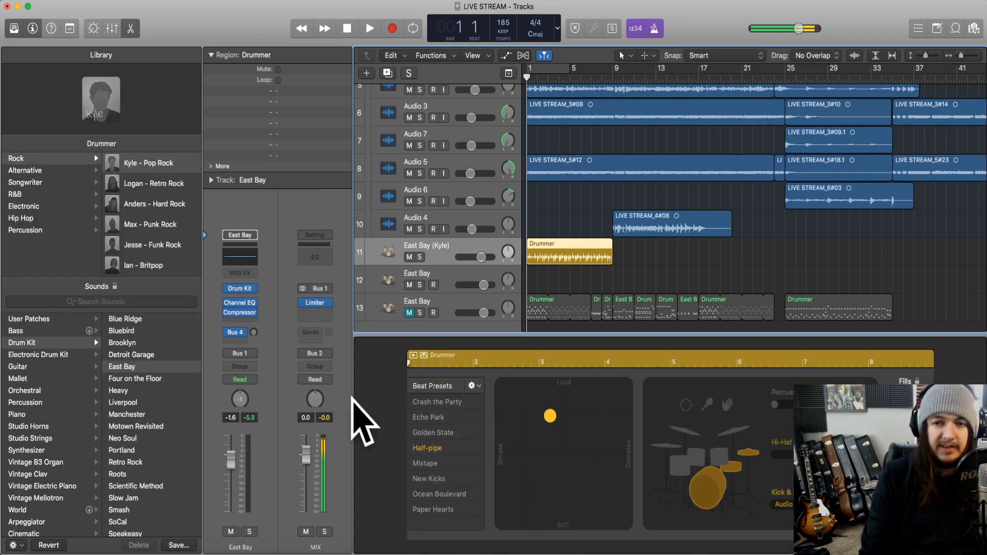
click(449, 276)
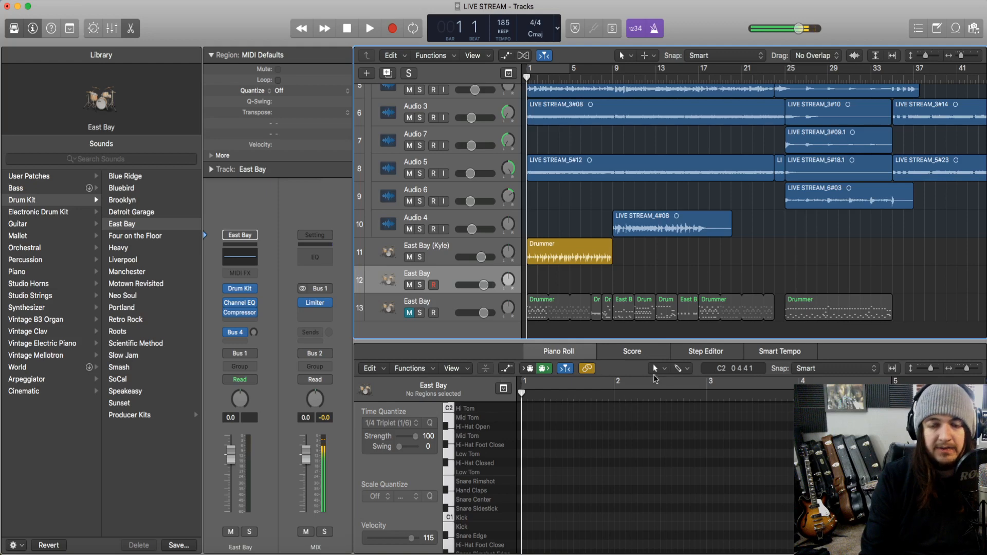
drag(635, 340, 636, 197)
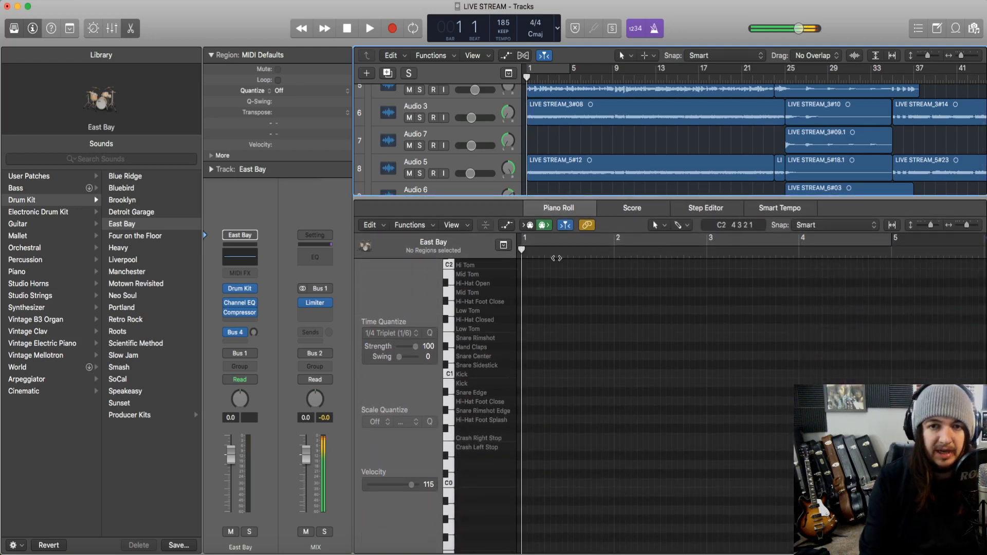
key(space)
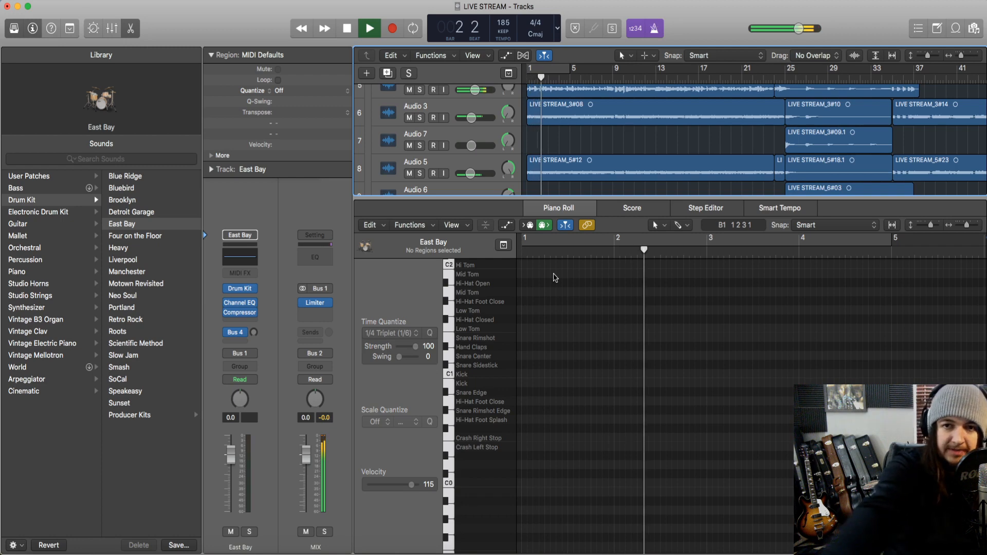
key(space)
drag(515, 198, 535, 171)
Audition a drum sound on the Piano Roll keyboard, look through the kit's note names, and return the playhead to bar 1.
scroll(481, 298, up, 3)
scroll(481, 305, up, 1)
click(449, 283)
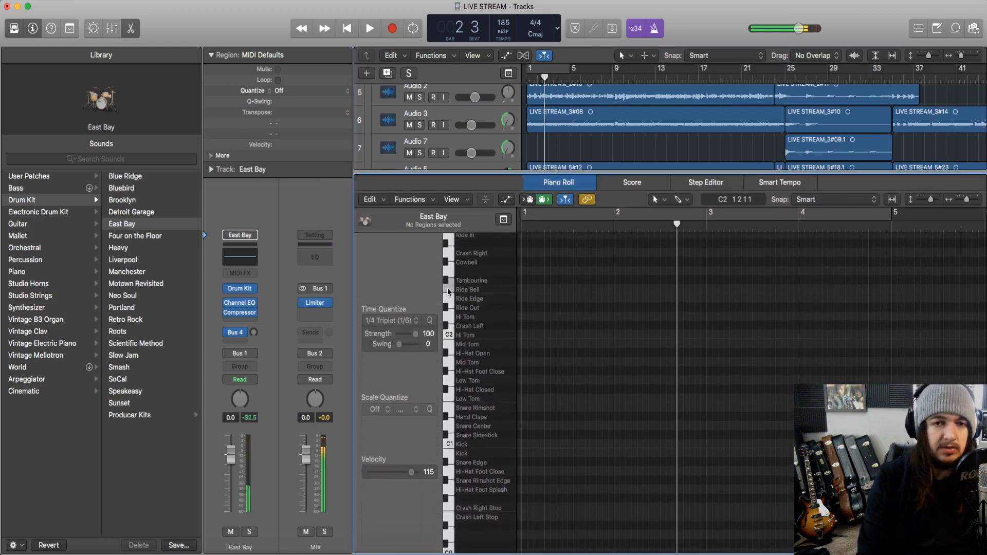
key(Return)
scroll(553, 308, down, 2)
scroll(554, 308, up, 4)
scroll(554, 309, up, 1)
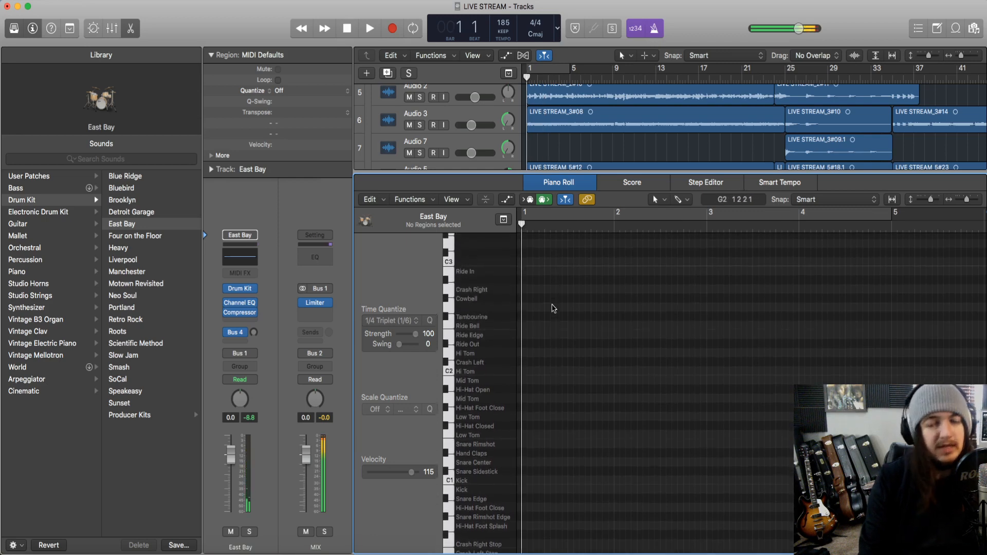
scroll(546, 452, up, 1)
scroll(547, 459, down, 1)
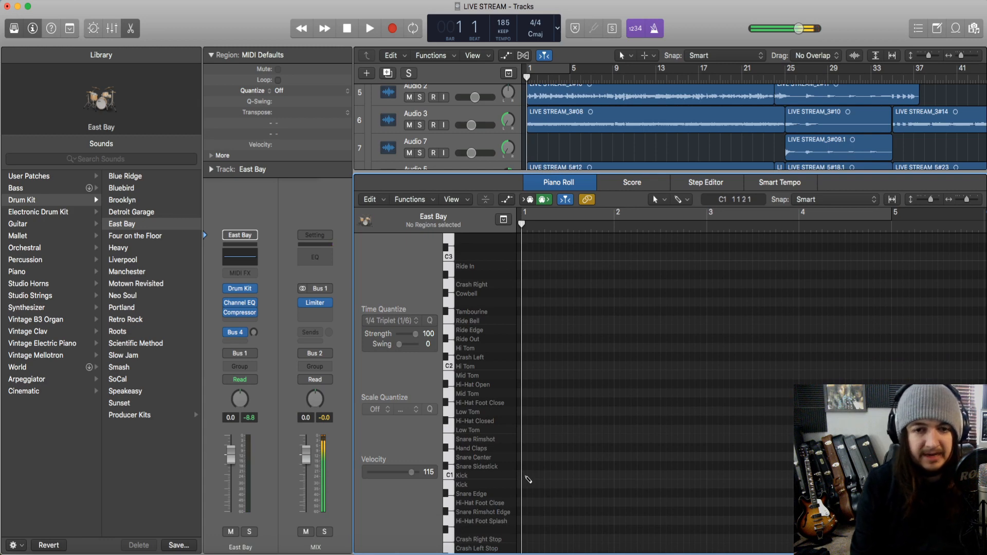
Add Kick notes on beats 1, 2 and 4 and a Snare Center note on beat 3 of bar 1, and play the bar.
super+click(524, 476)
super+click(547, 476)
super+click(570, 457)
super+click(594, 475)
key(space)
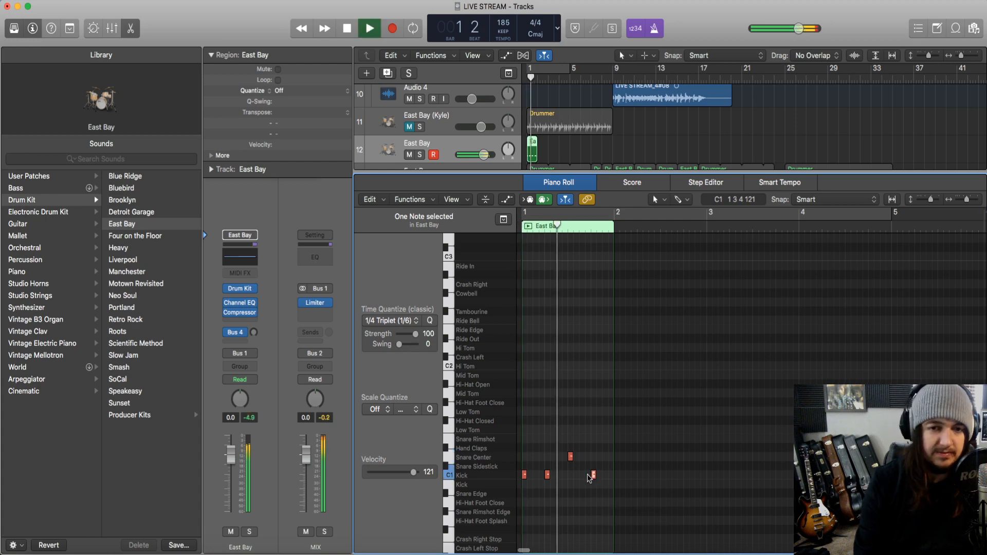
key(space)
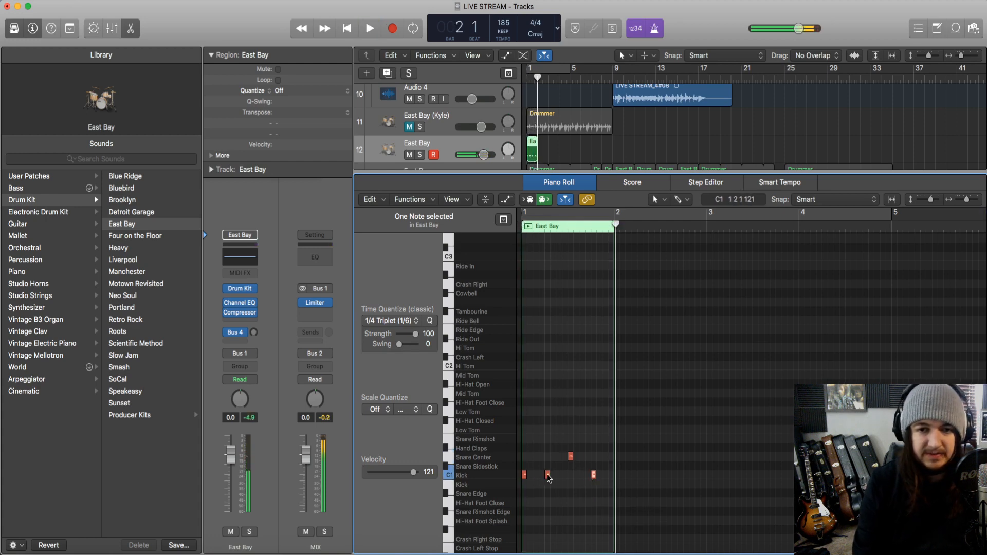
Rearrange bar 1 to have kicks on beat 1, the off-beats after 1 and 2, and beat 3, with its only snare on beat 2.
drag(545, 475, 535, 476)
super+click(547, 456)
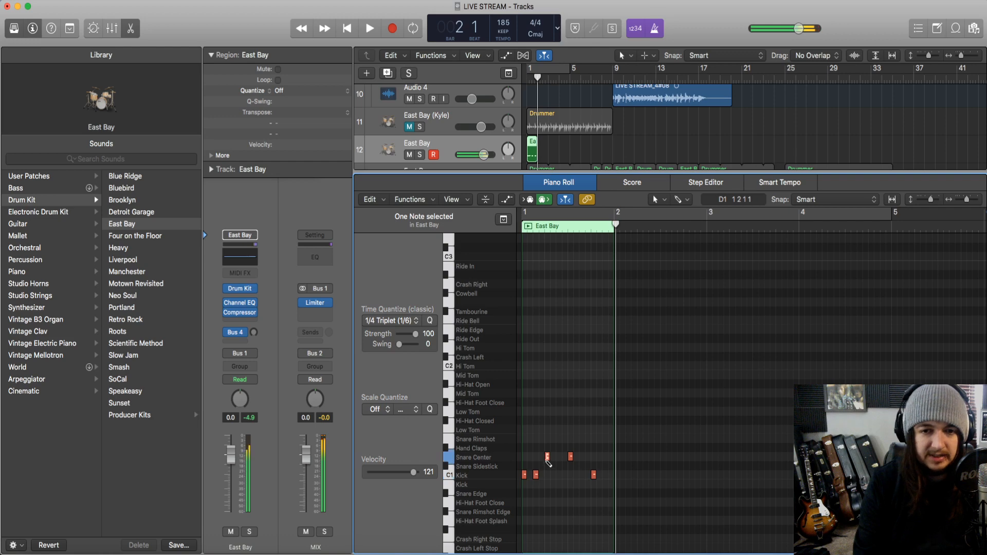
super+click(557, 476)
click(571, 457)
key(Delete)
drag(594, 476, 571, 475)
Play the bar, and add a Kick on the off-beat after beat 3 and a Snare Center note on beat 4.
key(space)
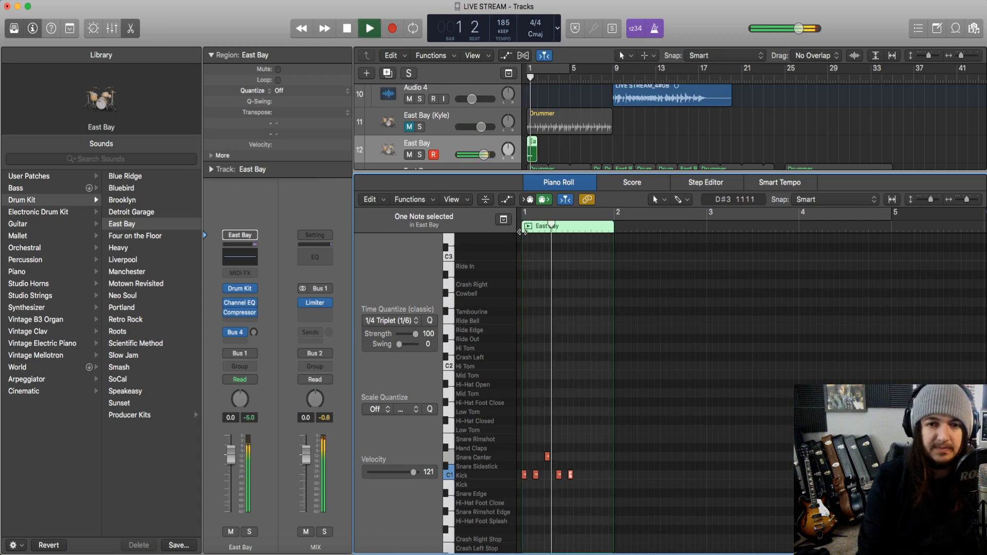
super+click(582, 476)
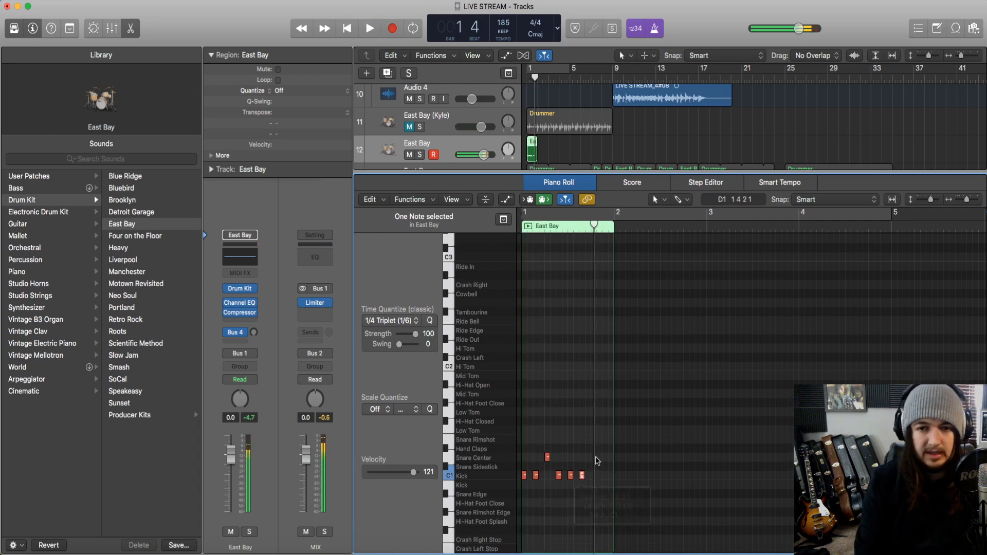
drag(593, 226, 590, 429)
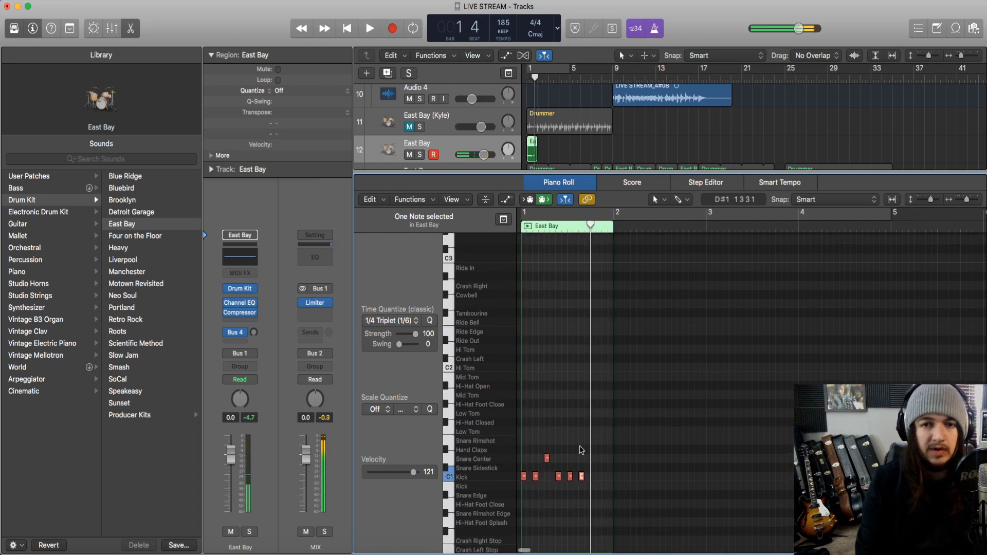
super+click(594, 458)
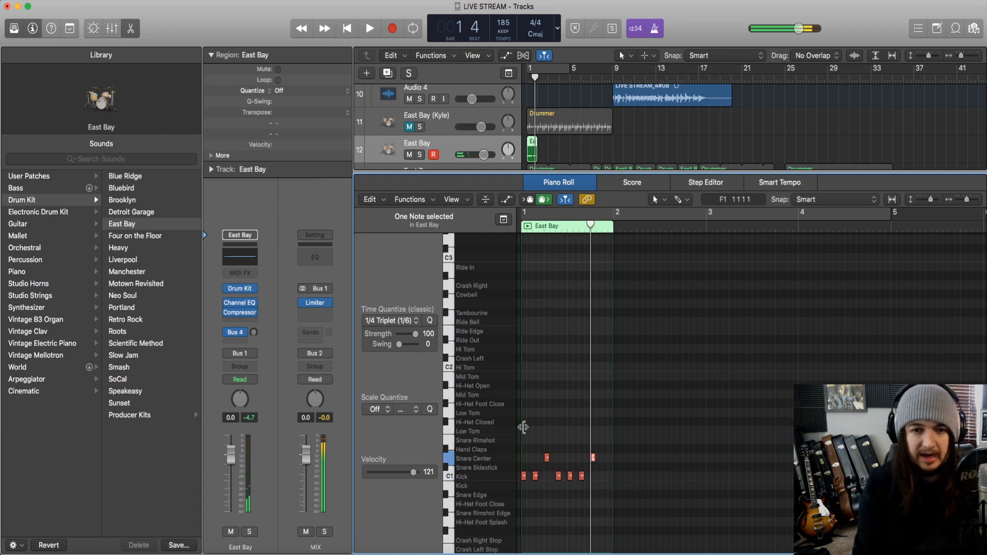
Add four Hi-Hat Open notes in eighth-note spacing across beats 1 and 2 of bar 1.
super+click(524, 385)
super+click(536, 385)
super+click(548, 385)
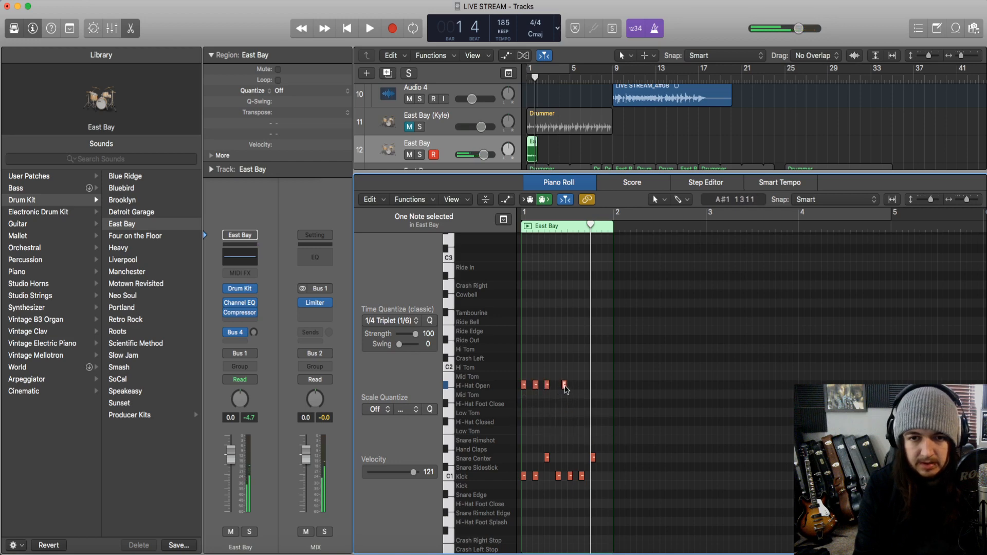
super+click(560, 385)
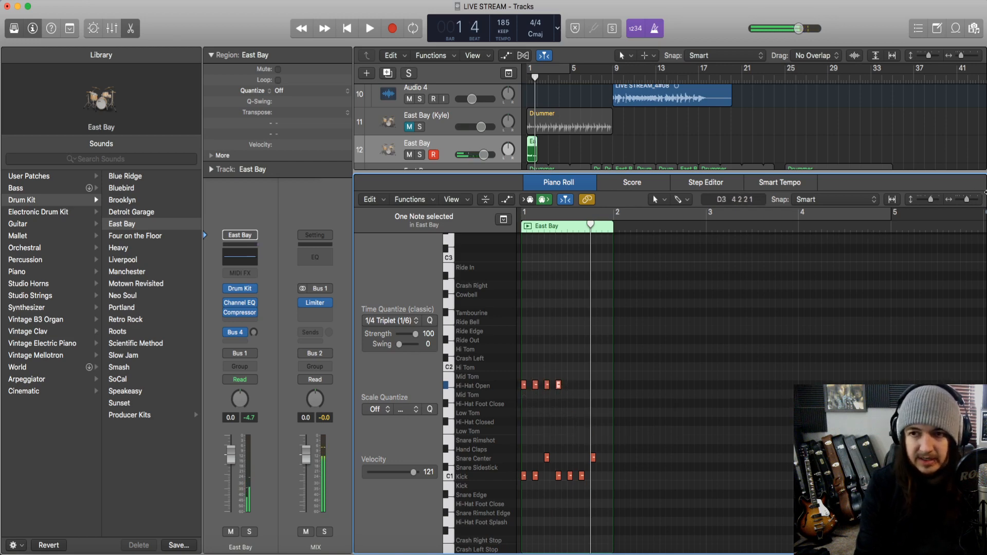
drag(967, 200, 970, 200)
scroll(642, 406, left, 4)
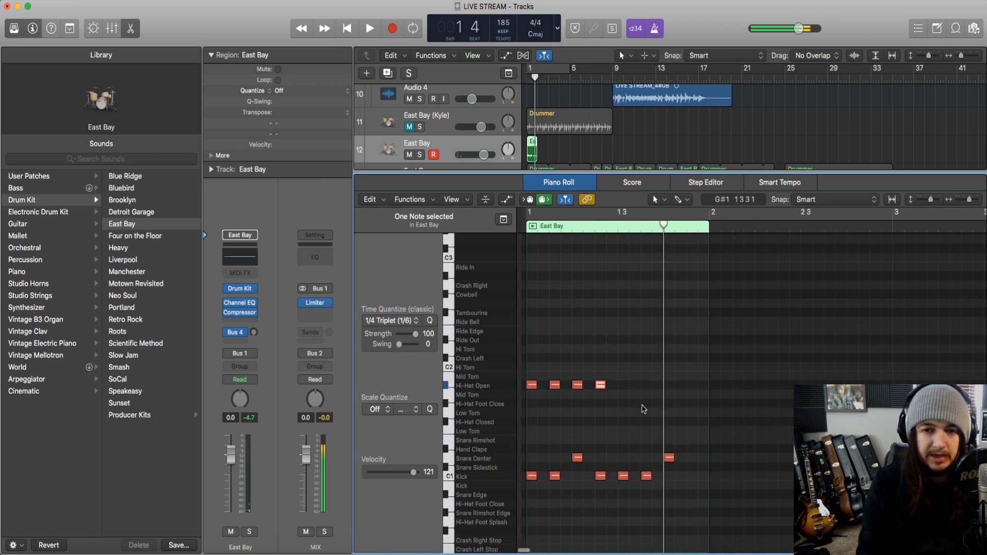
scroll(638, 396, right, 1)
Play the programmed drum pattern from bar 1 to hear the hi-hats with the kick and snare.
key(Return)
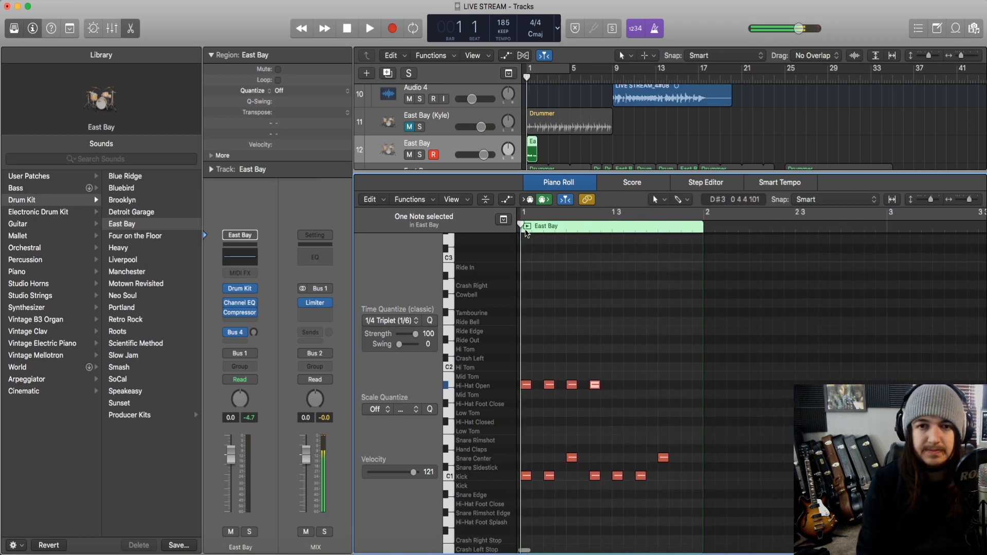
key(space)
key(space)
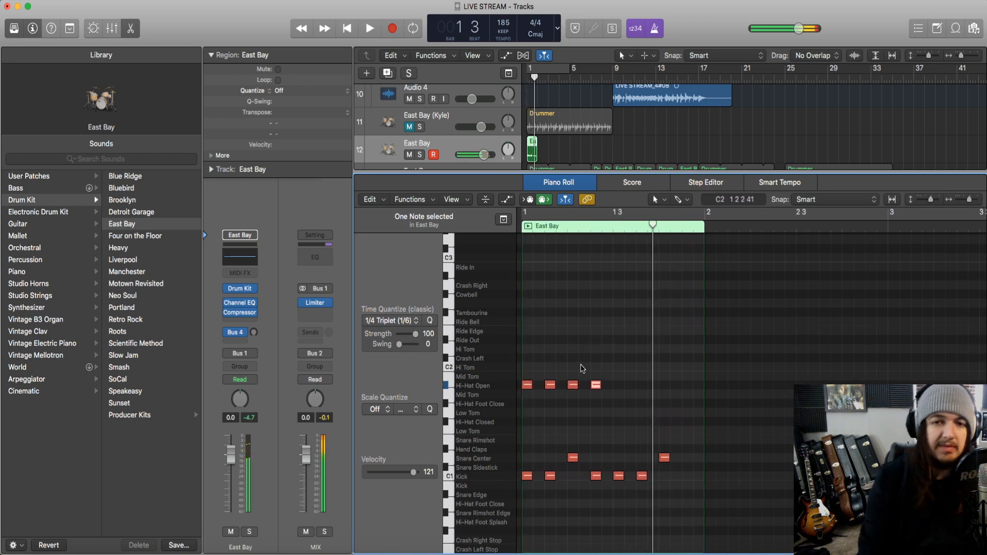
scroll(705, 445, right, 1)
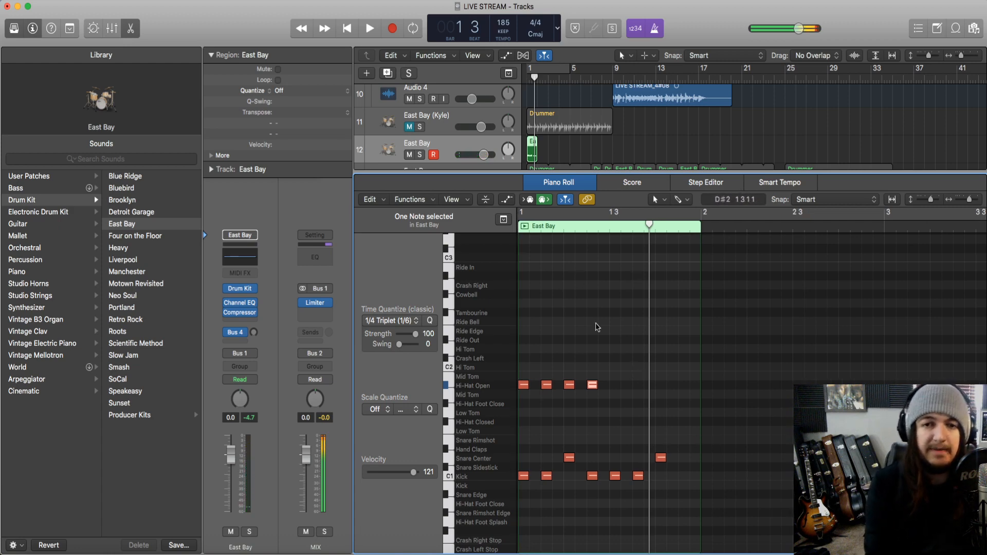
Select all the notes as a group, followed by only the kick and snare notes, and inspect their velocity setting.
drag(674, 495, 697, 390)
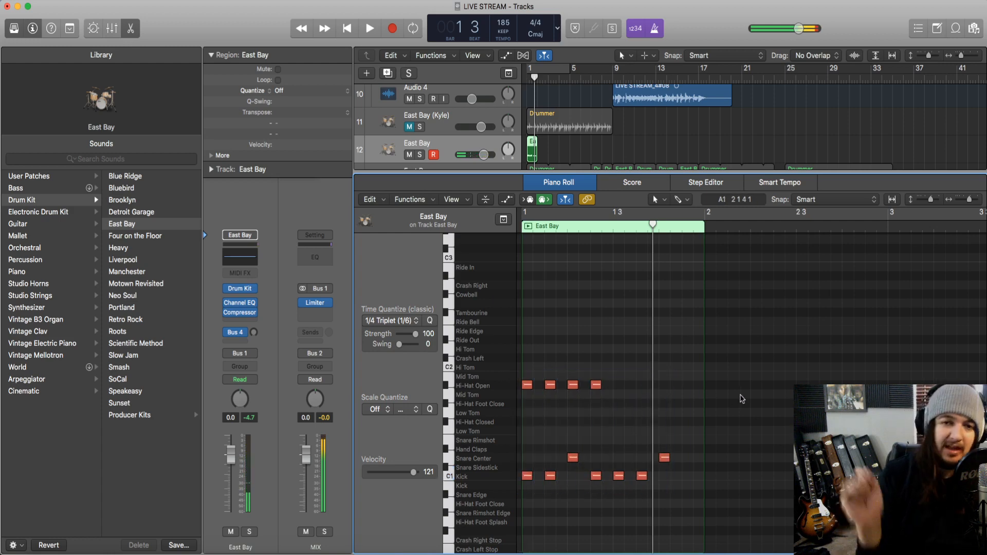
drag(676, 494, 531, 376)
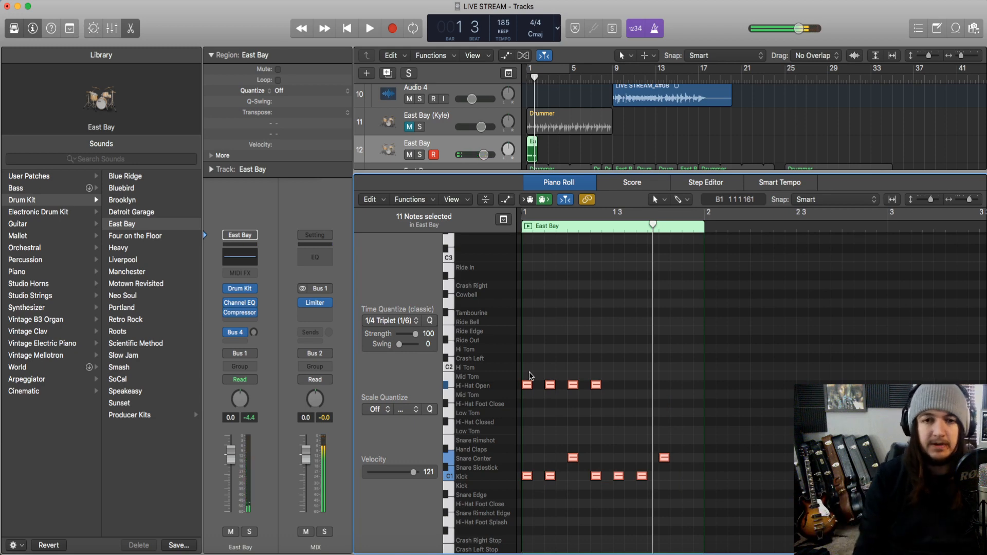
click(668, 494)
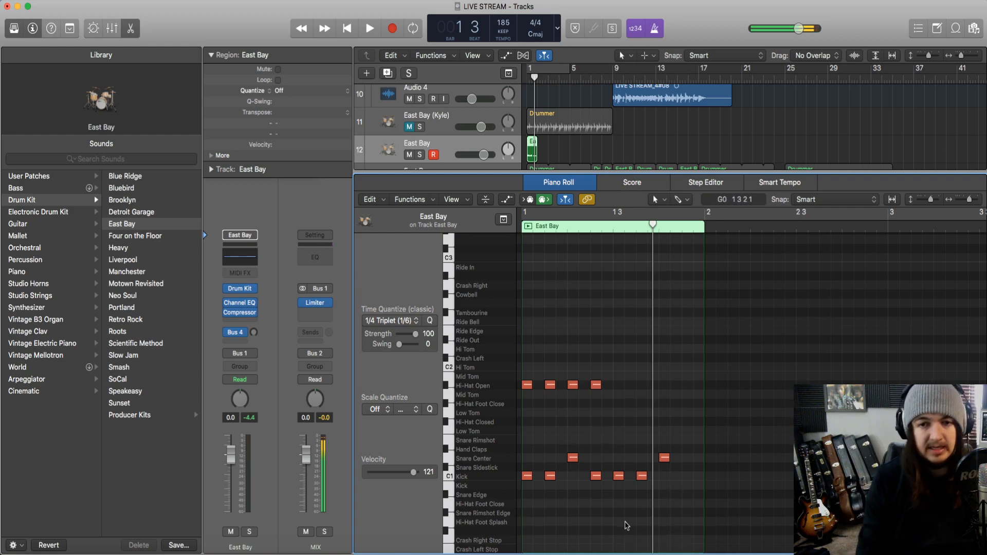
drag(676, 505, 522, 453)
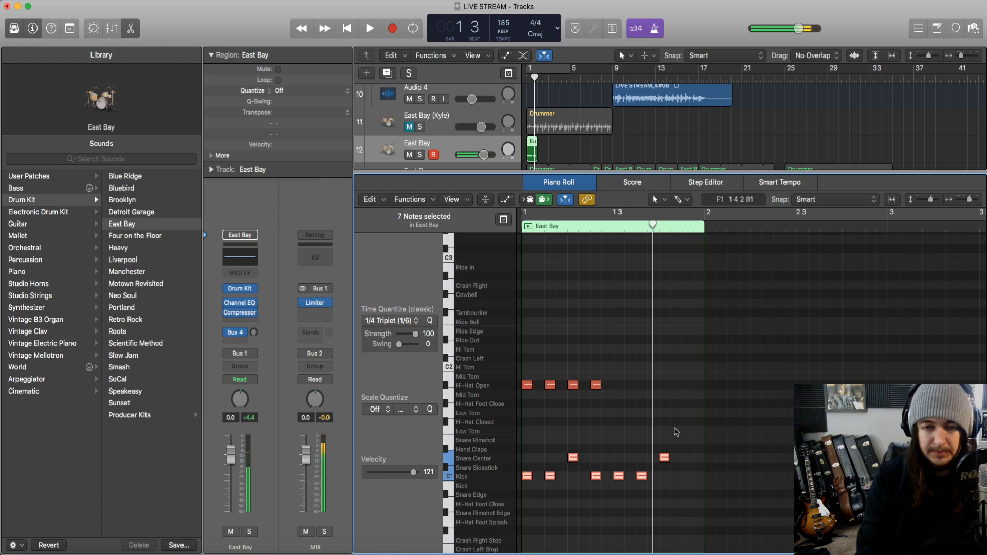
mouse_move(414, 474)
mouse_down()
mouse_move(389, 476)
mouse_move(411, 480)
mouse_up()
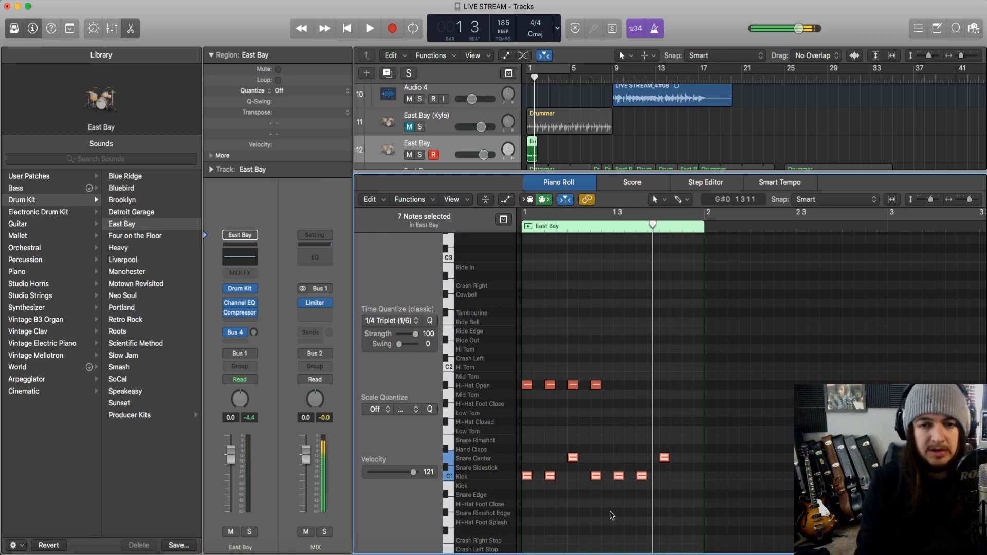
click(610, 455)
Select all eleven drum notes and apply the Random Velocity MIDI transform with a range of 107 to 127.
drag(667, 495, 522, 362)
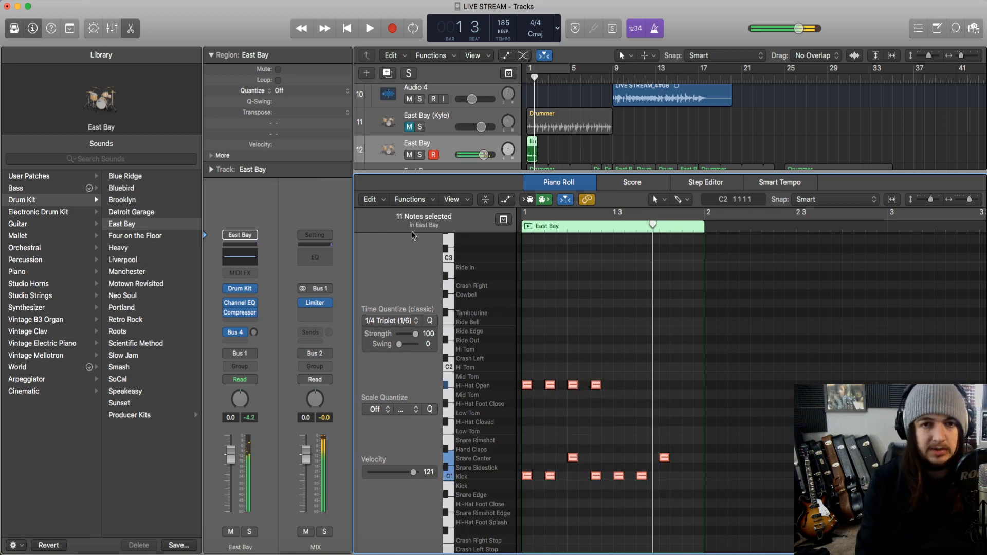
click(409, 200)
mouse_move(427, 307)
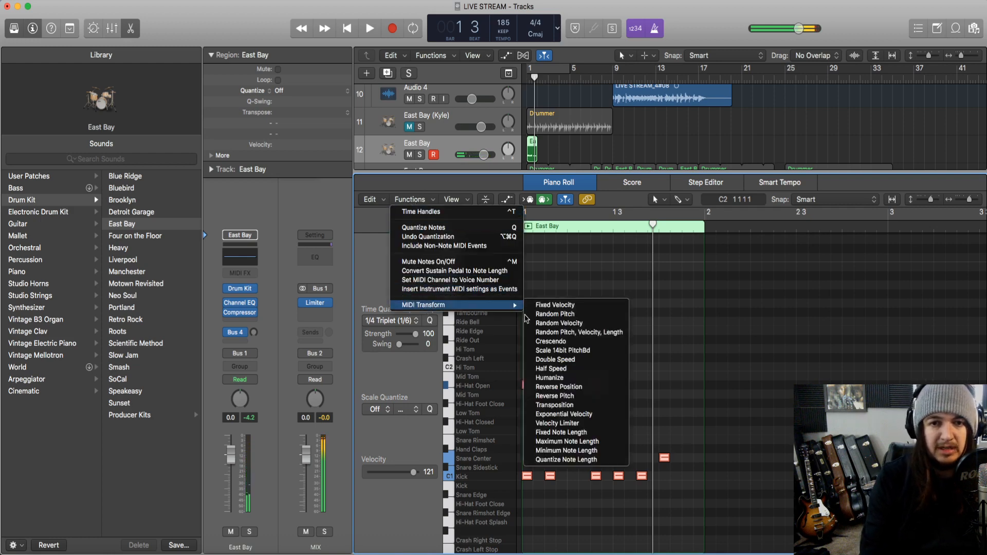
click(549, 325)
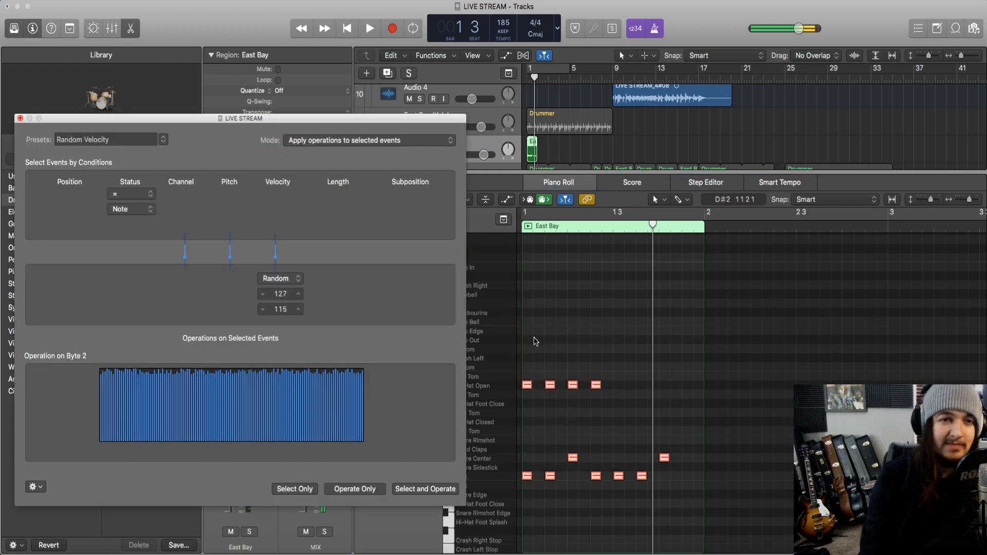
click(264, 309)
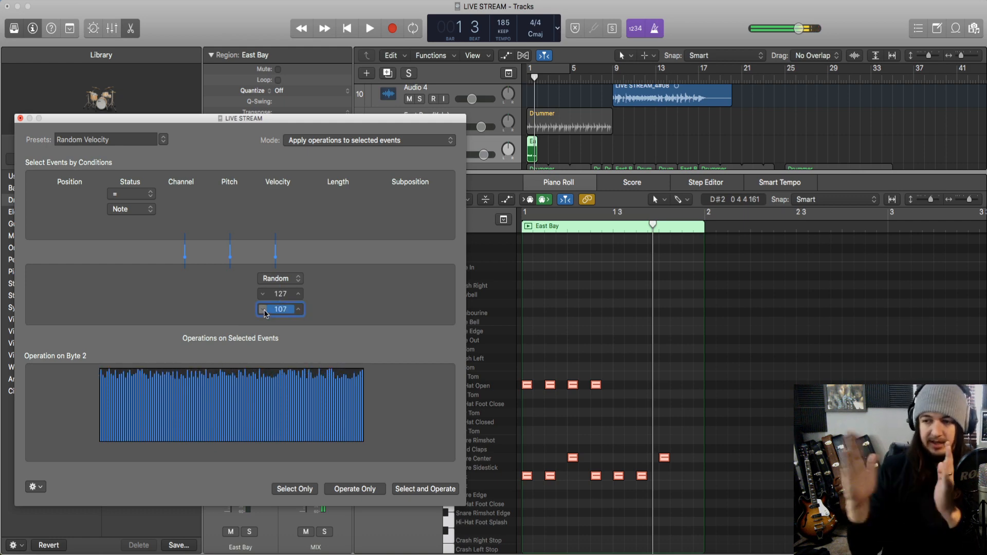
click(355, 488)
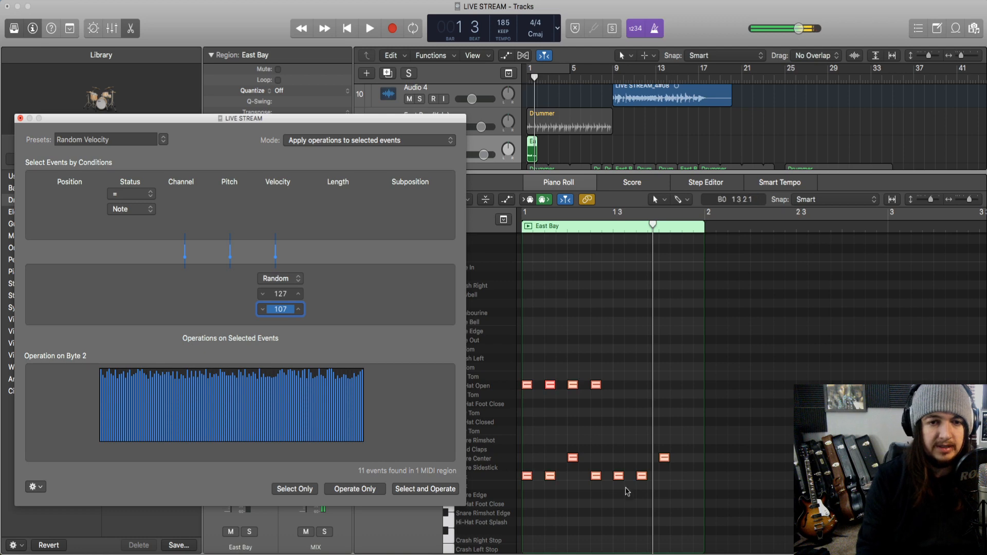
click(20, 119)
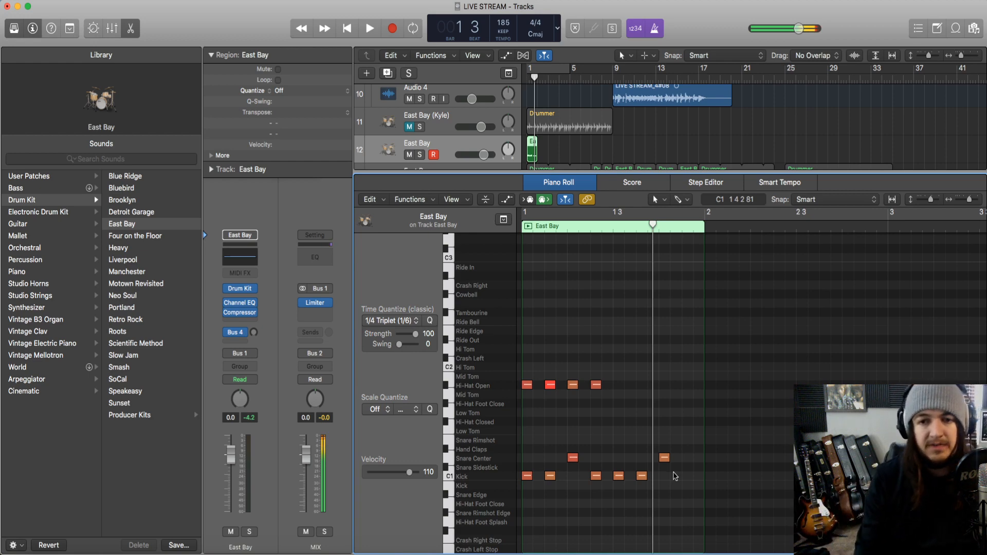
drag(678, 493, 535, 331)
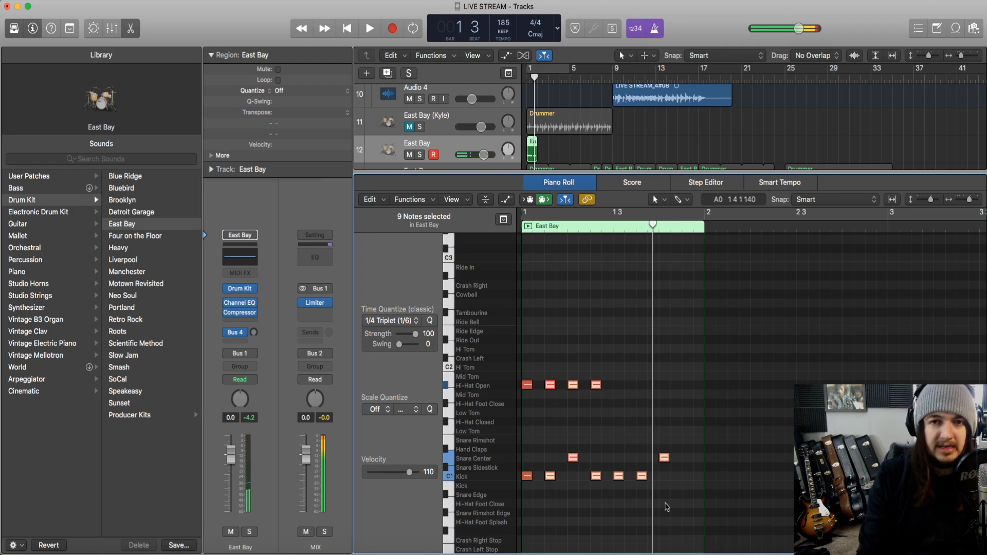
Delete the hand-programmed one-bar East Bay region and the track that held it.
drag(486, 172, 479, 251)
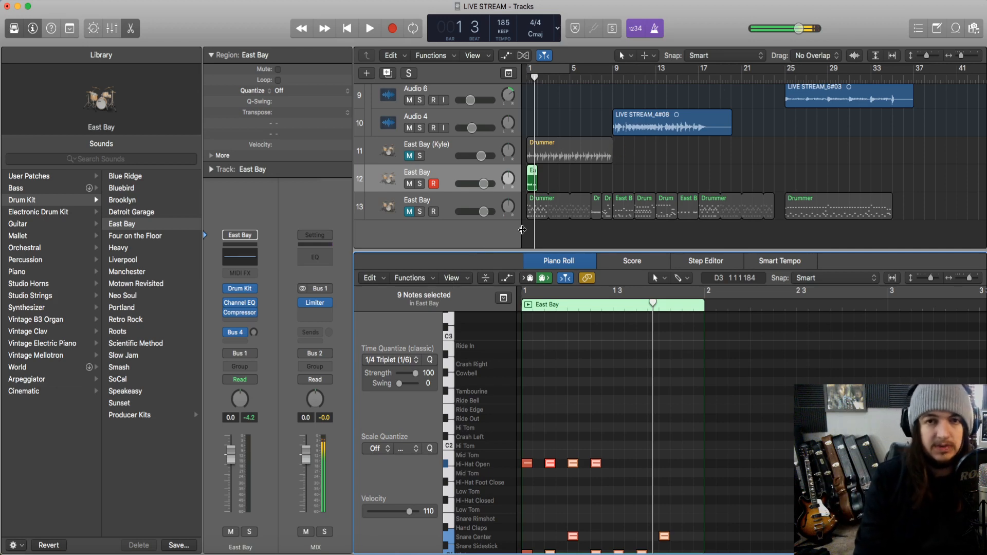
drag(498, 252, 496, 269)
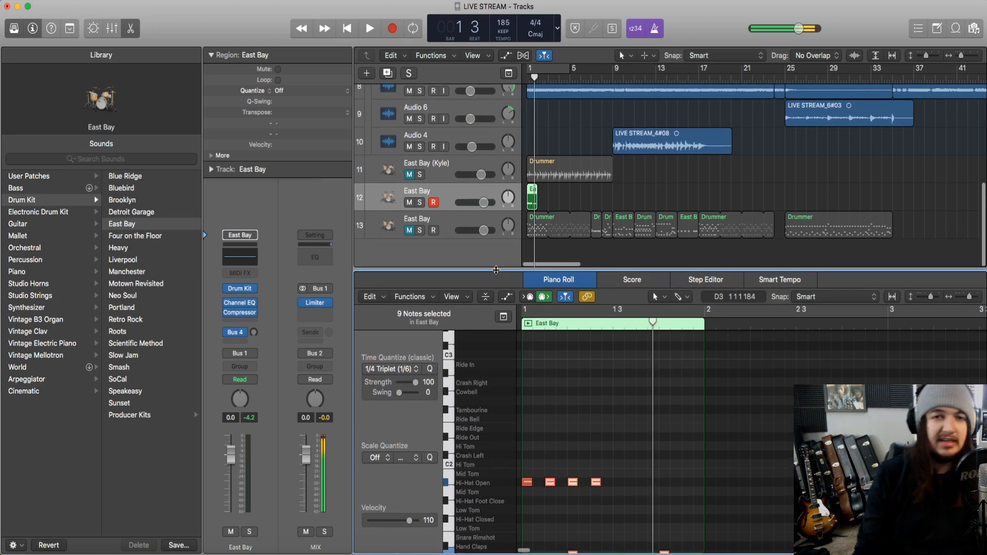
click(453, 164)
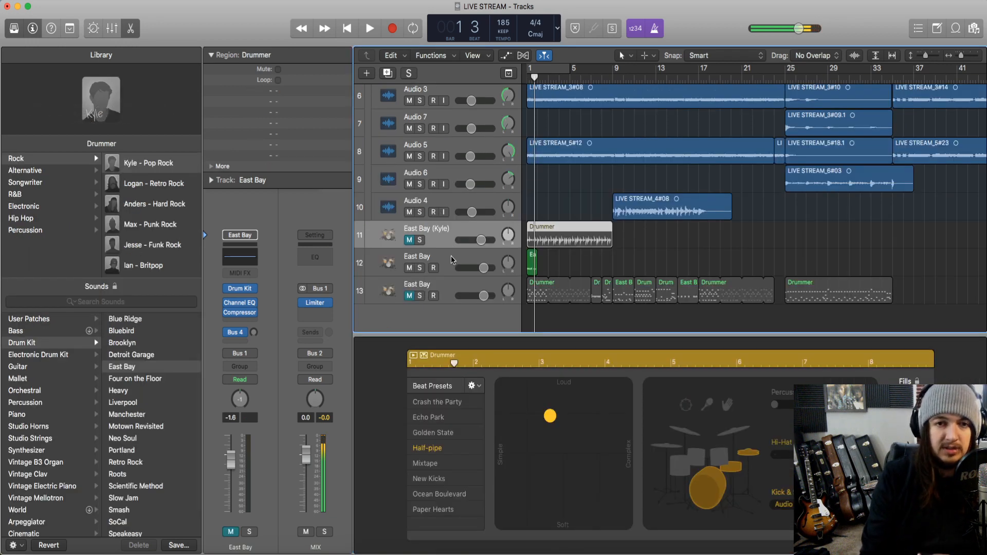
mouse_move(451, 255)
mouse_down()
mouse_move(466, 249)
mouse_move(450, 255)
mouse_move(451, 246)
mouse_up()
click(539, 247)
click(533, 248)
key(Delete)
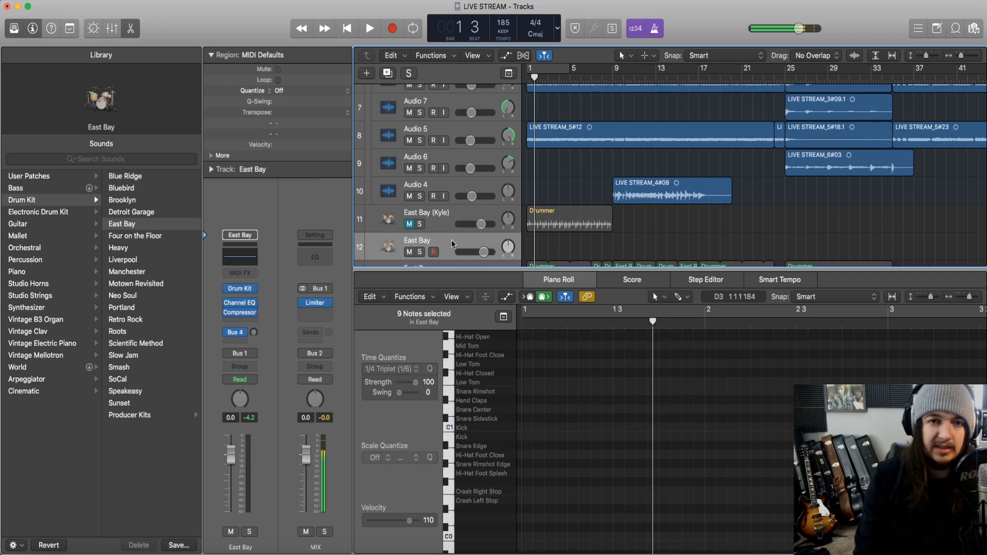
right_click(452, 244)
click(473, 305)
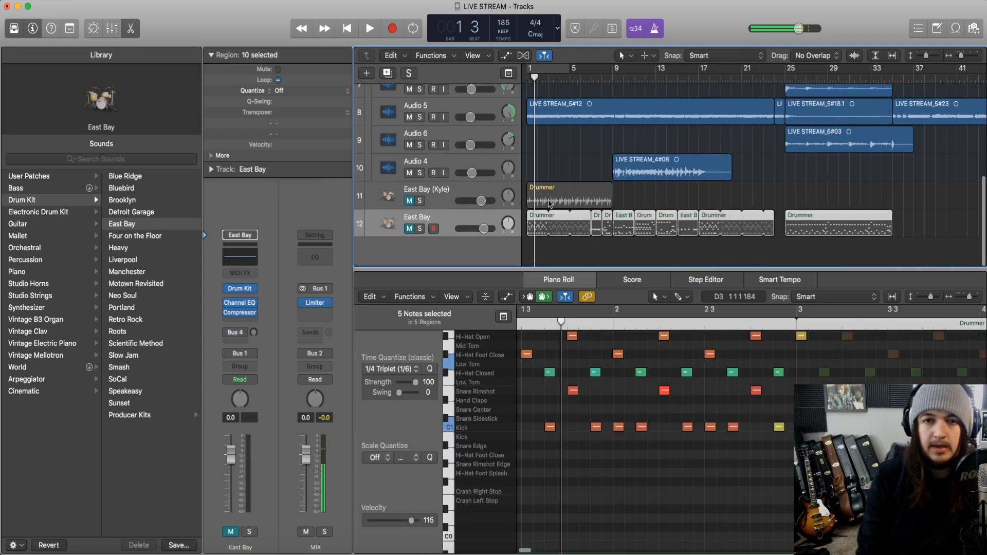
Move the Drummer region on the East Bay (Kyle) track to bar 36 and collapse the gtr track stack.
scroll(608, 227, right, 1)
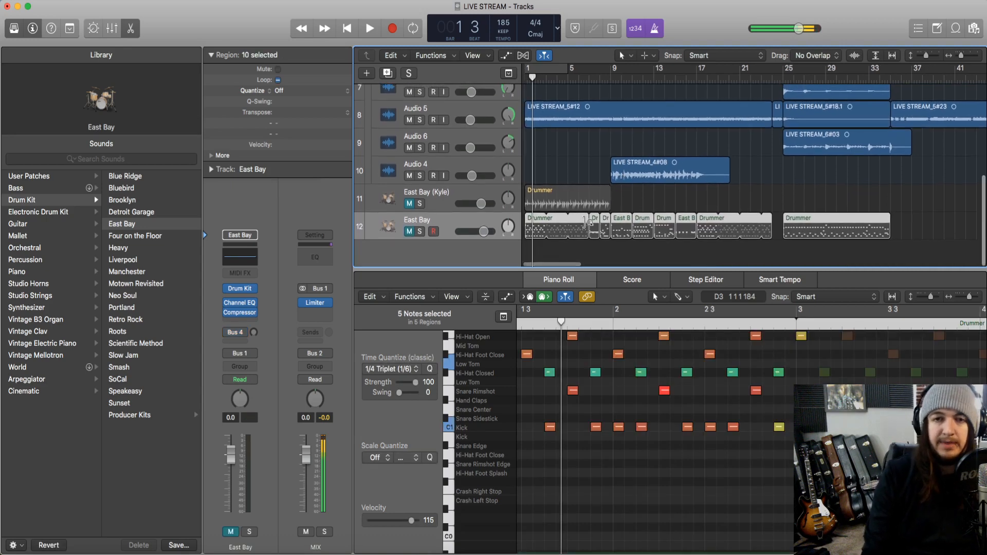
drag(552, 204, 929, 263)
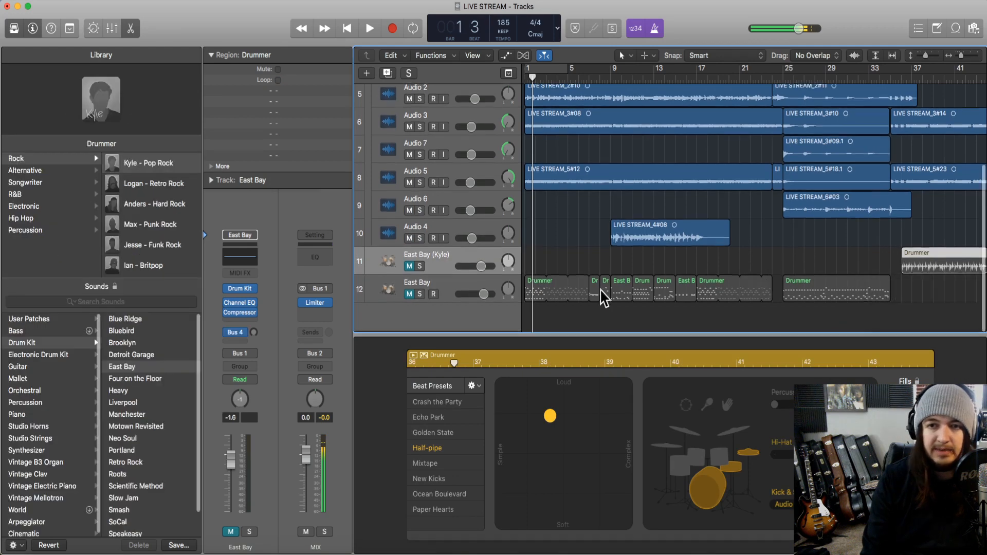
scroll(414, 112, up, 4)
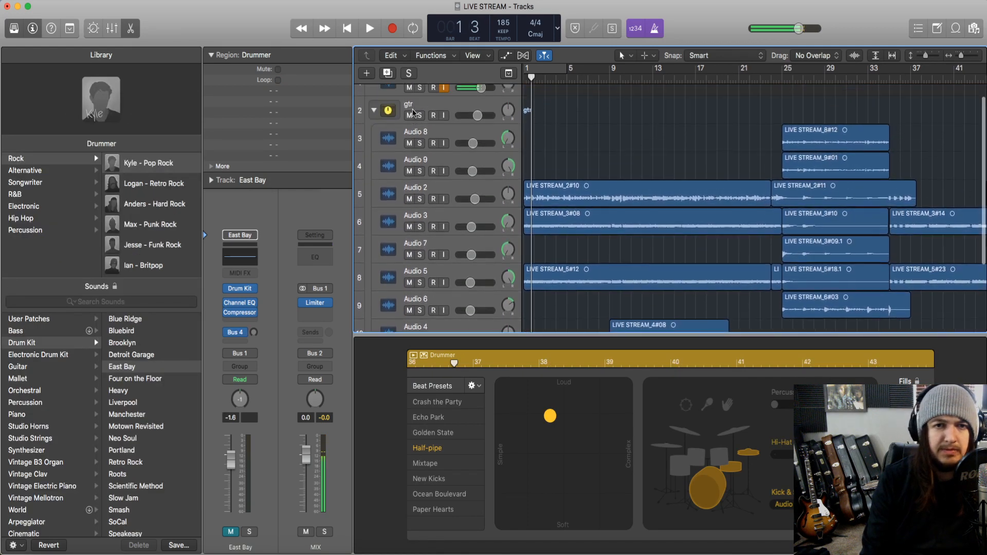
click(374, 110)
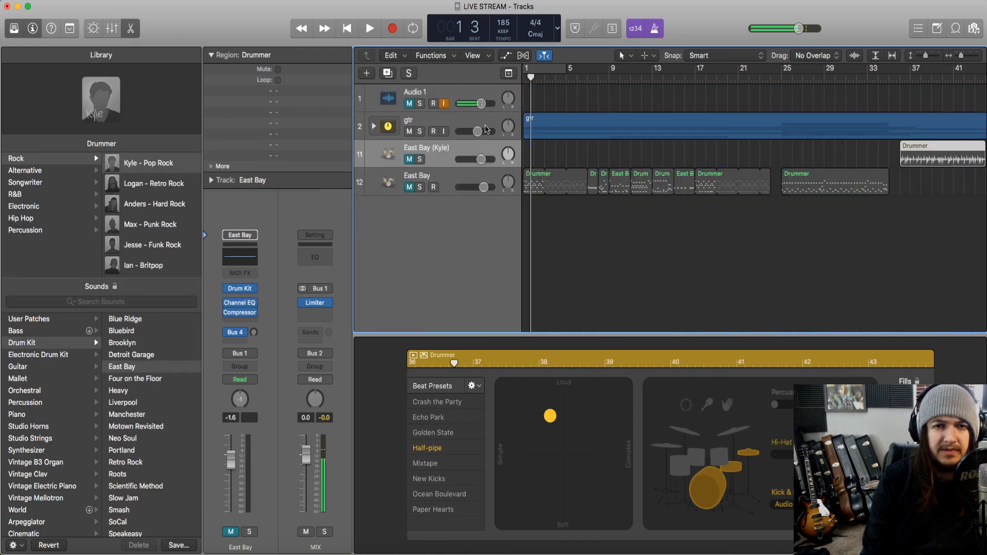
Mute the gtr stack, unmute Audio 1 and both East Bay tracks, and set the playhead to bar 36.
click(410, 104)
click(410, 131)
click(902, 75)
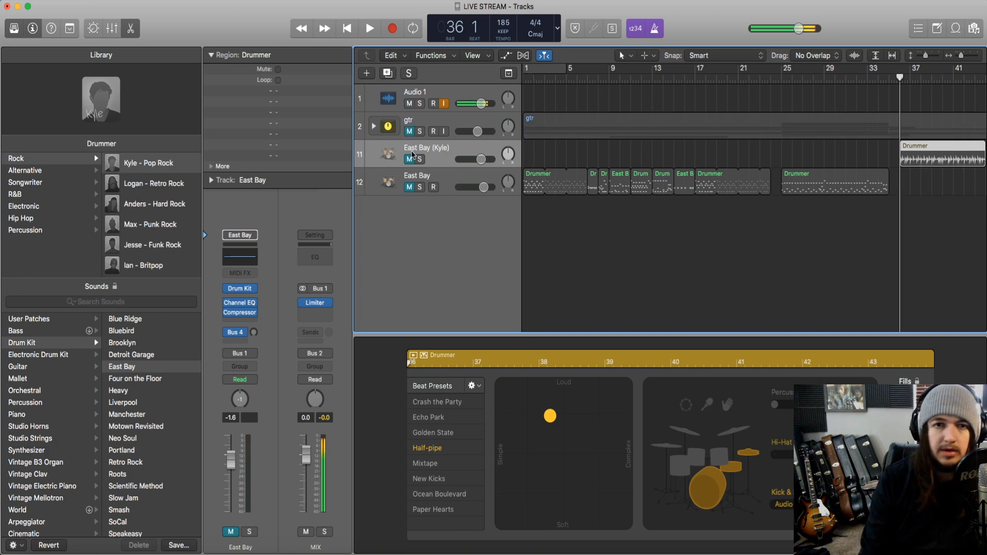
click(410, 159)
click(410, 187)
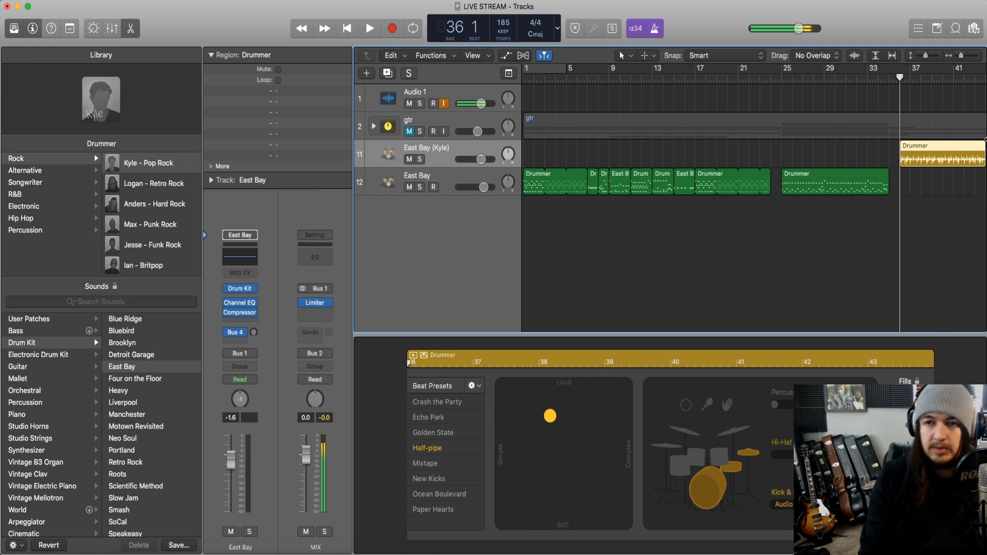
Raise the Drummer region's performance to nearly the loudest setting and play it from bar 36.
scroll(819, 200, right, 8)
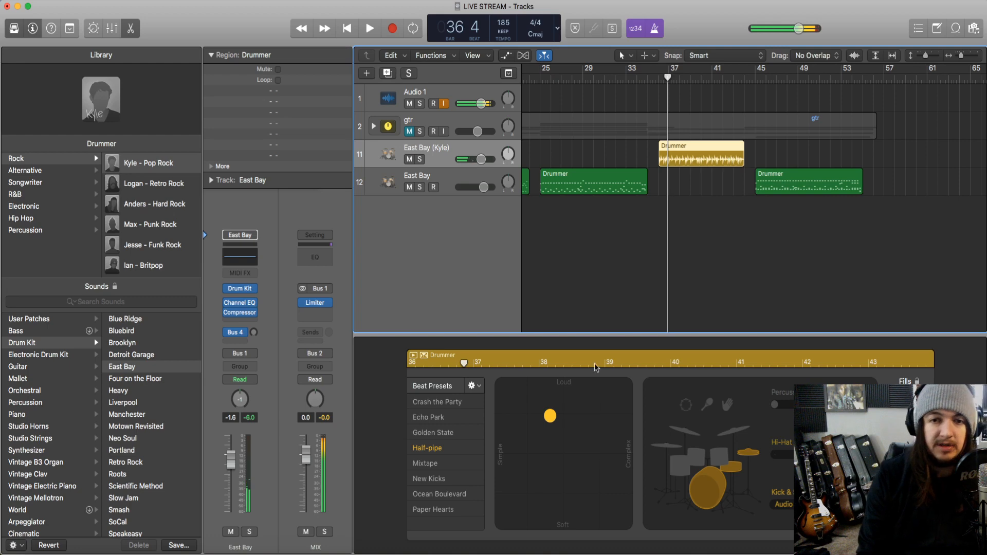
drag(544, 419, 540, 388)
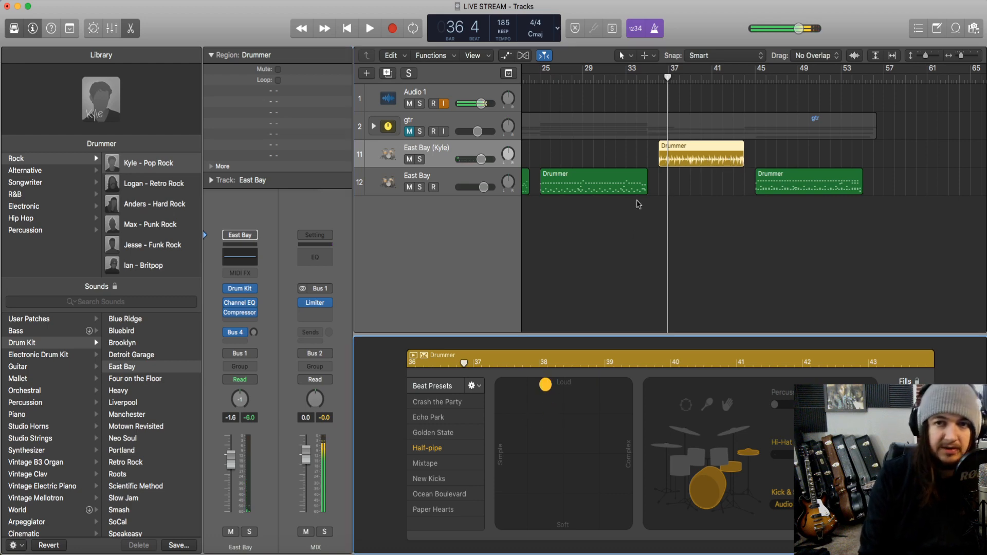
double_click(658, 77)
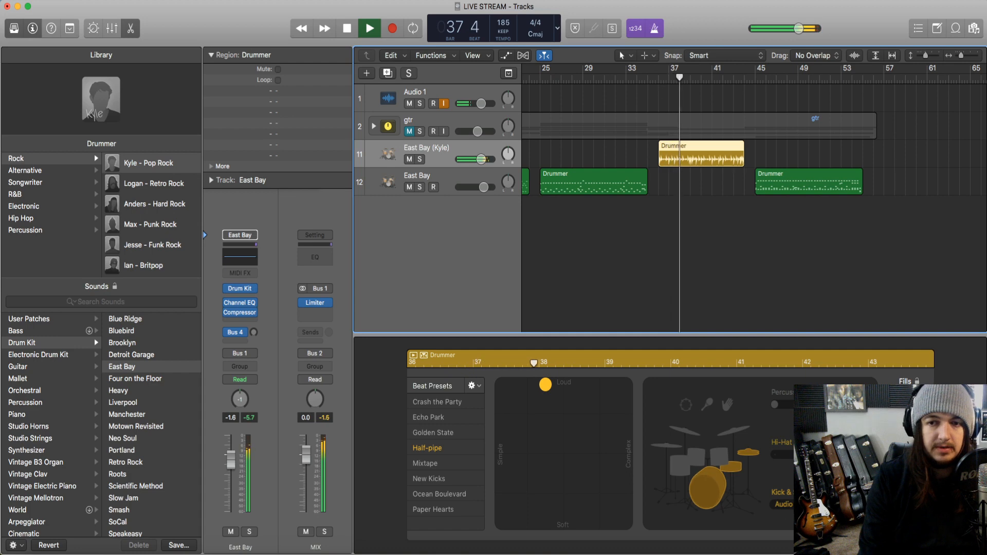
key(space)
Turn off the audio-follow option for Kick & Snare and play the Drummer region again from bar 36.
click(864, 493)
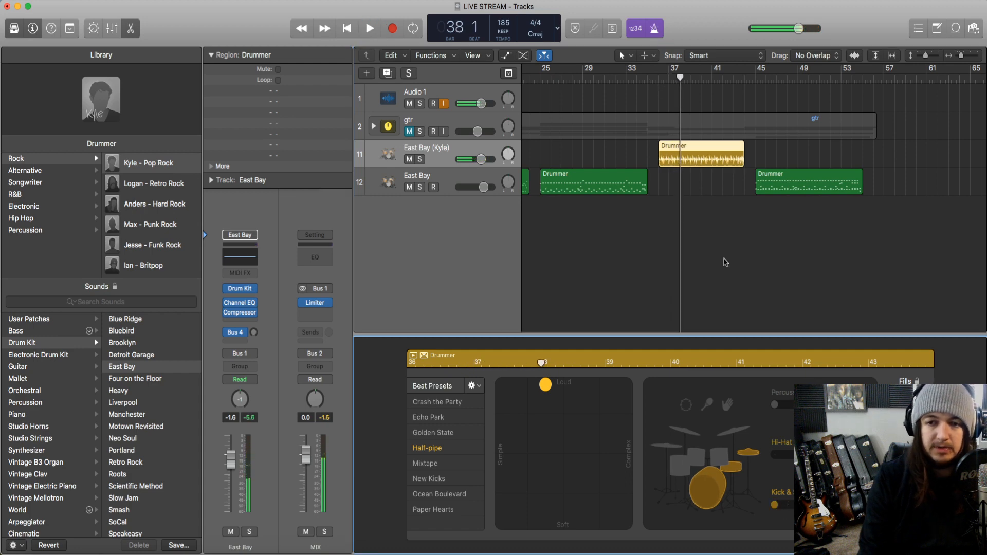
double_click(657, 79)
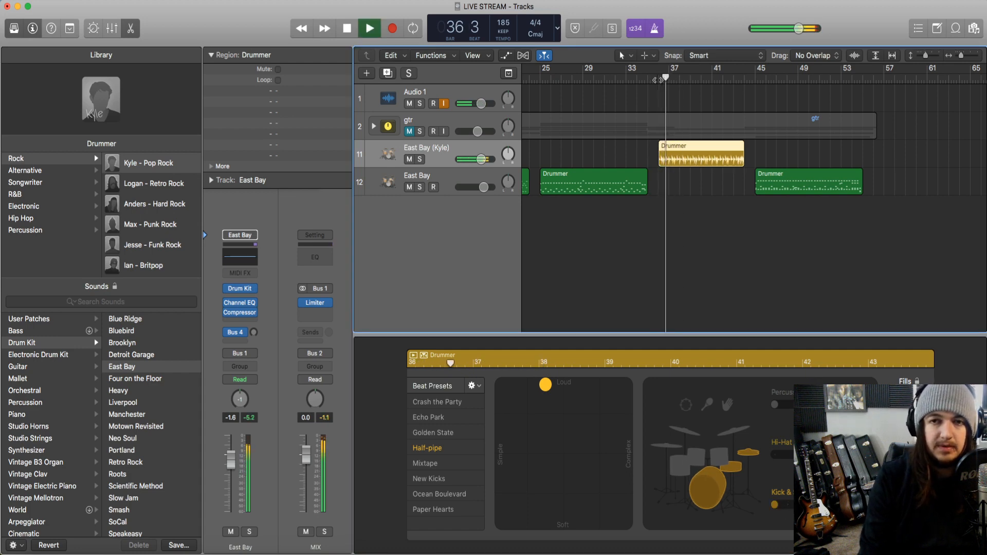
key(space)
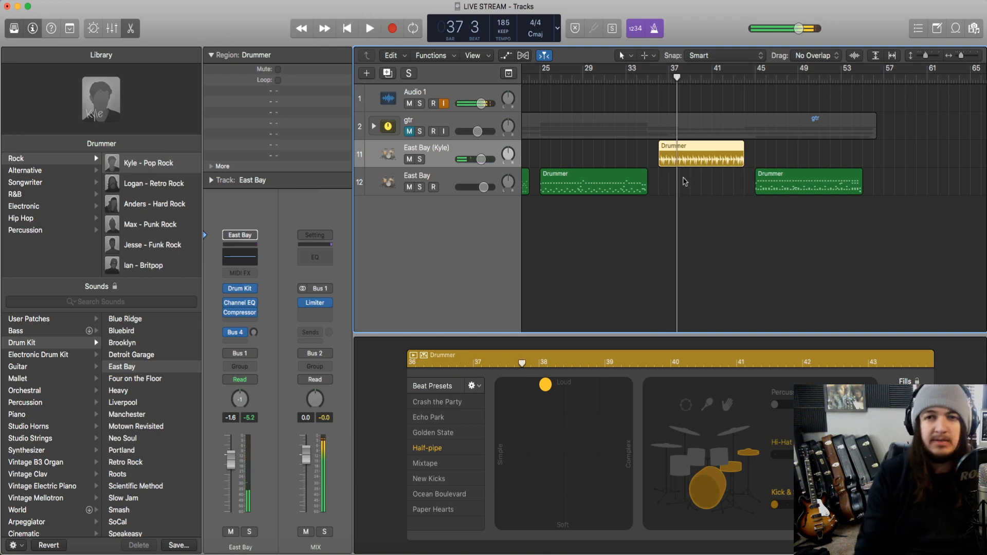
click(659, 78)
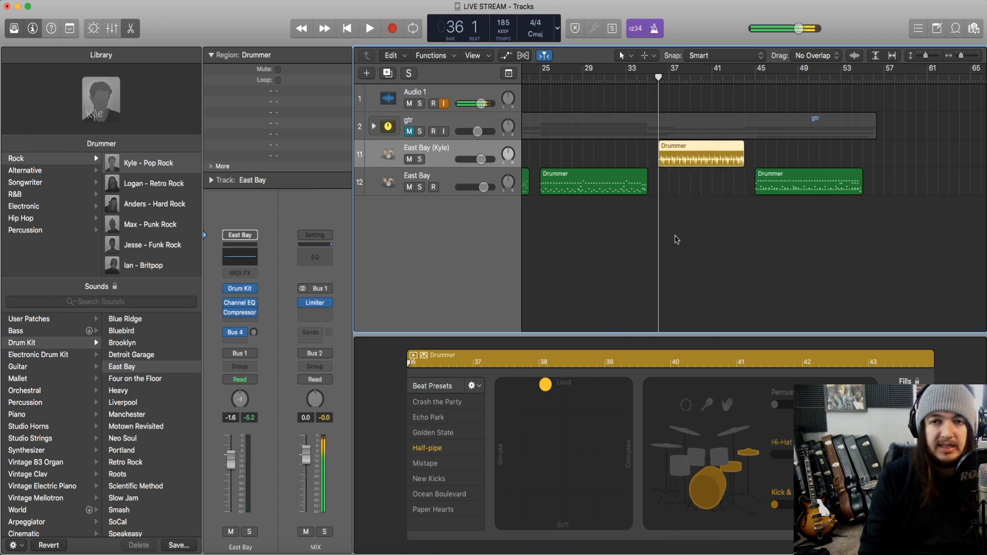
Convert the Drummer region to MIDI by moving it onto the East Bay software instrument track at bar 36, and show its notes.
drag(702, 165, 699, 176)
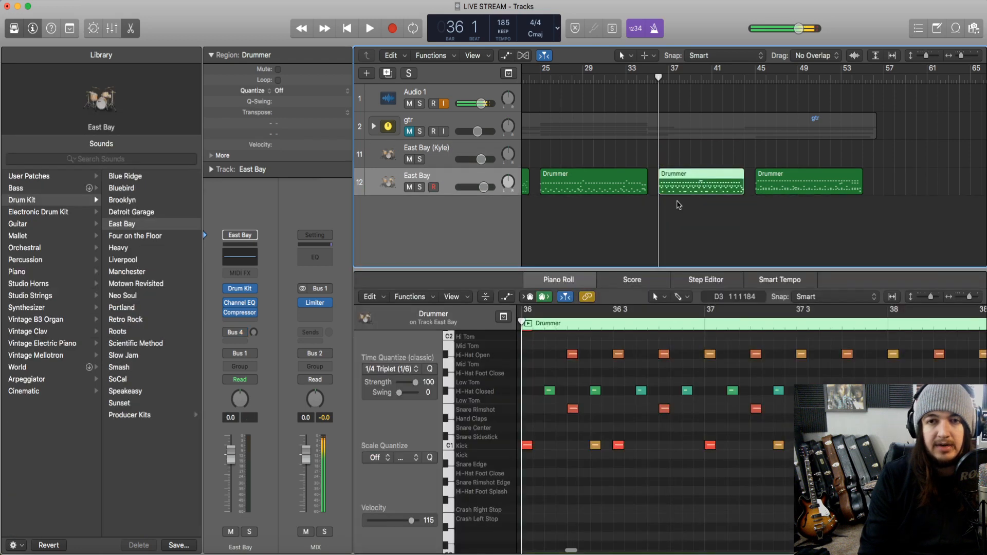
scroll(652, 145, right, 1)
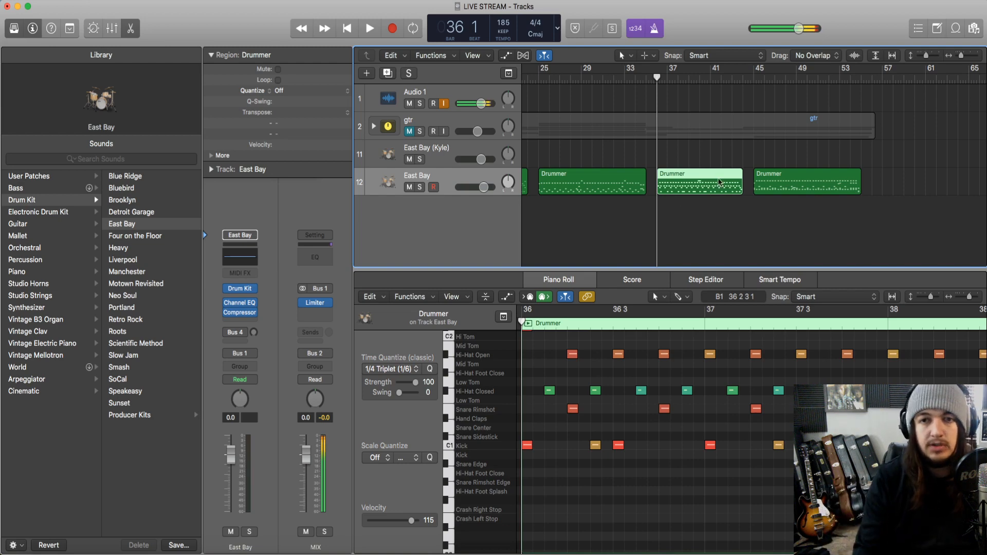
click(539, 257)
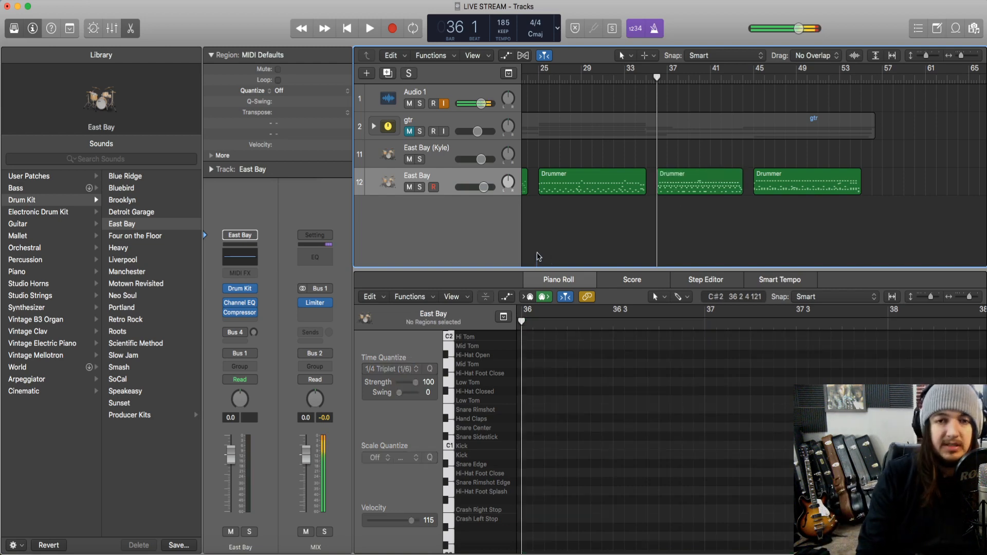
click(691, 181)
scroll(600, 408, up, 5)
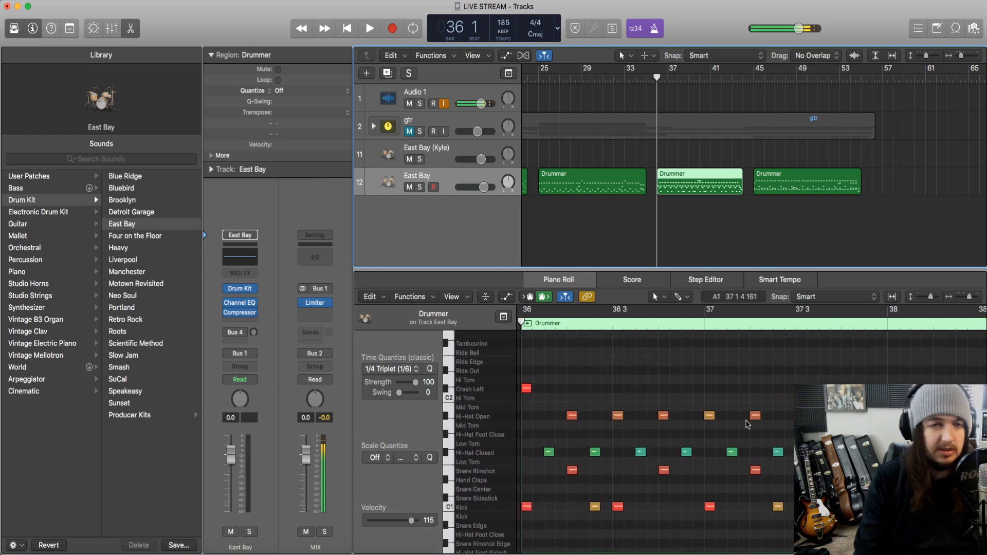
Play the converted MIDI region from bar 36 and return the playhead to bar 36.
key(space)
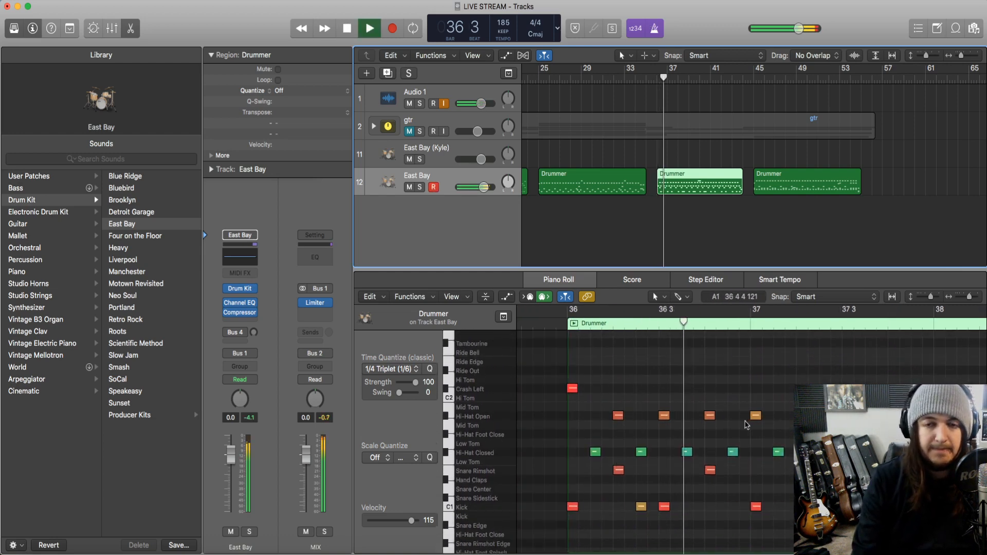
key(space)
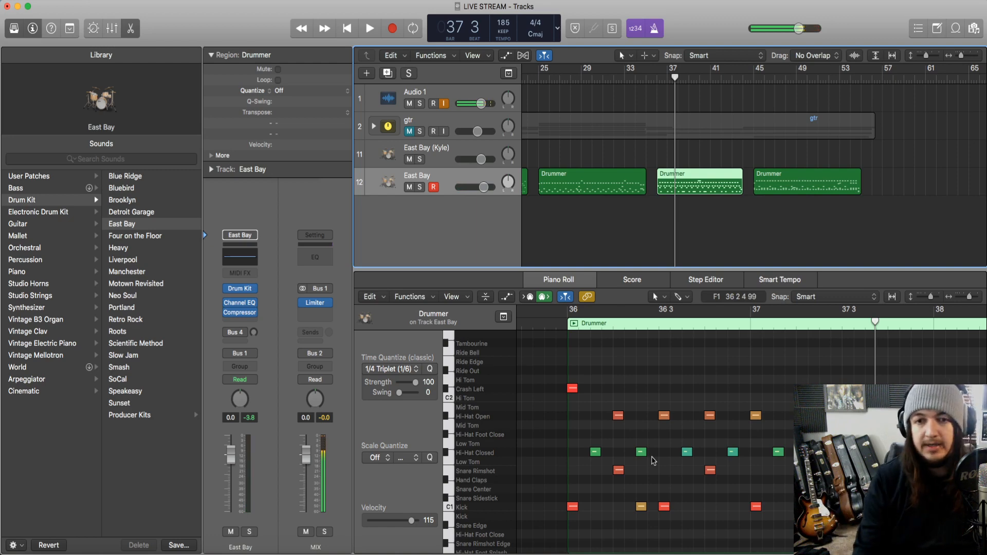
click(550, 326)
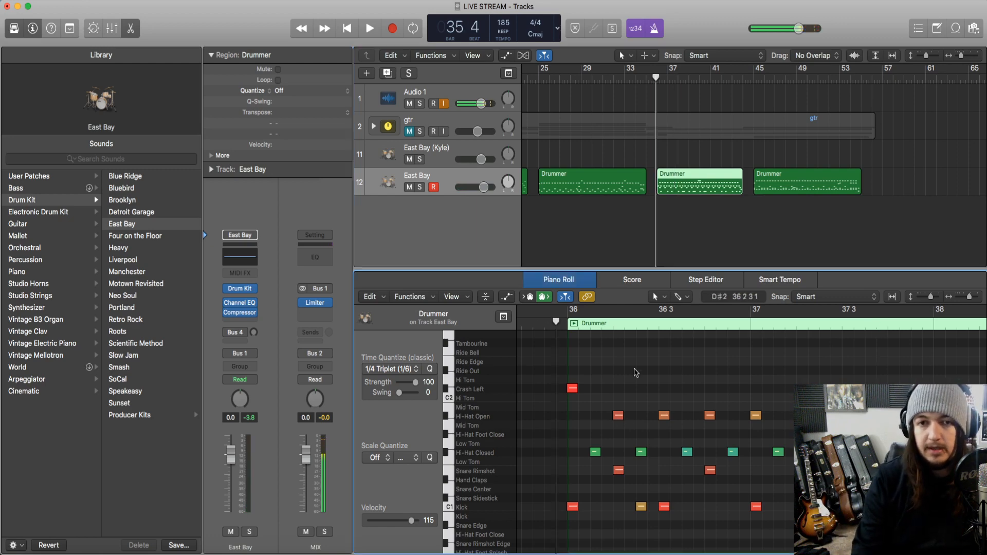
click(564, 326)
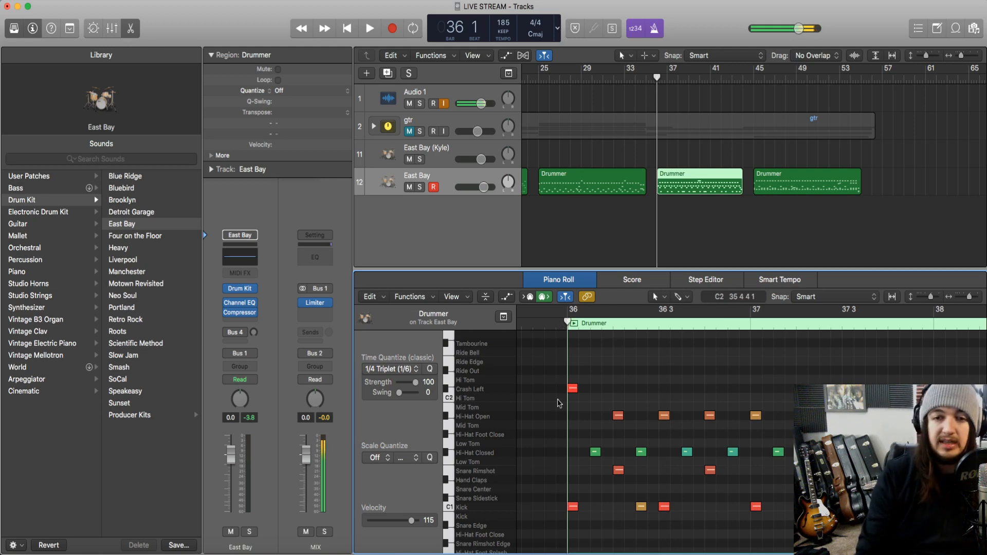
Move bar 36's second and third Kick notes earlier, to the off-beats after beats 1 and 2.
drag(644, 507, 598, 508)
drag(664, 509, 642, 507)
click(643, 508)
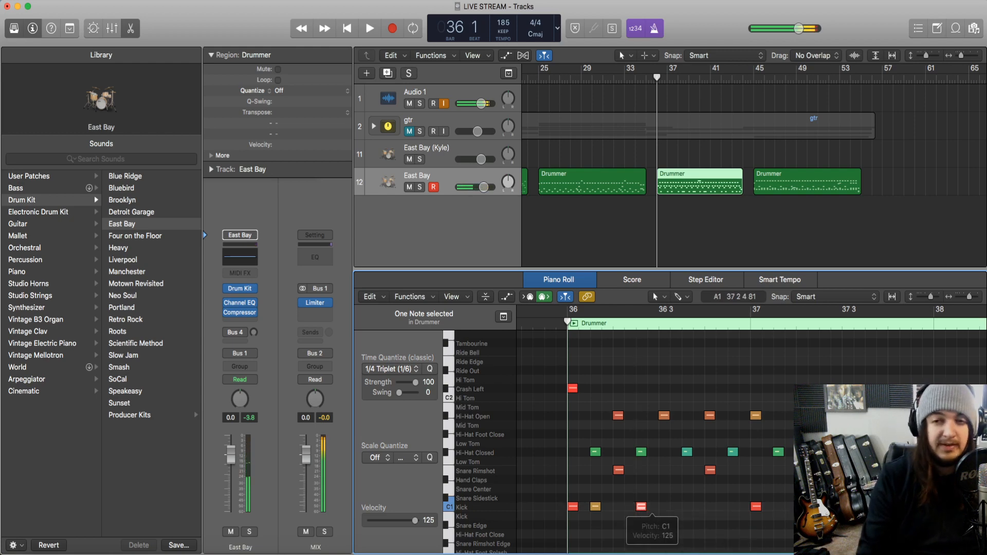
Delete the group of hi-hat and snare notes following beat 4 of bar 36 and into bar 37.
drag(724, 390, 851, 484)
key(Delete)
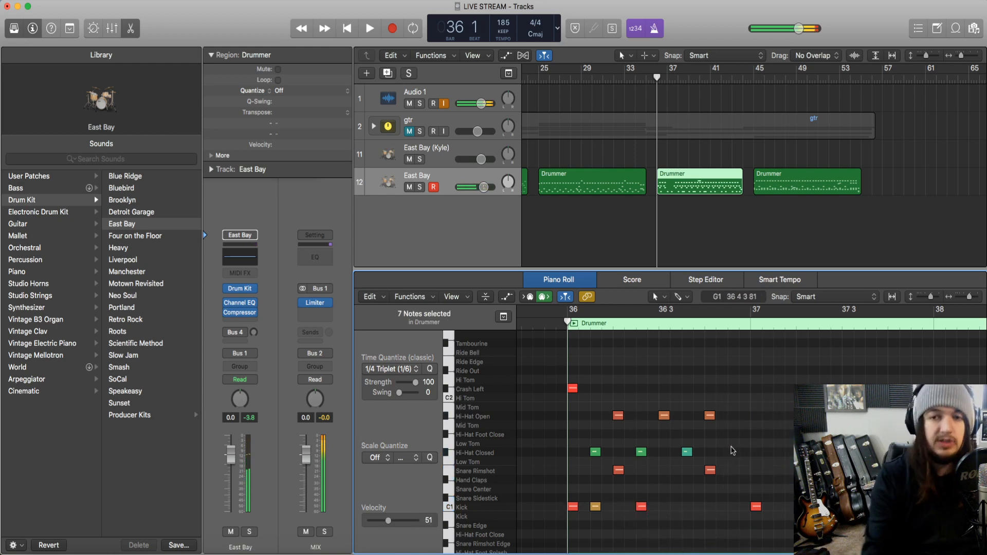
Delete the Drummer MIDI region that starts at bar 36 on the East Bay software instrument track.
click(693, 216)
click(691, 192)
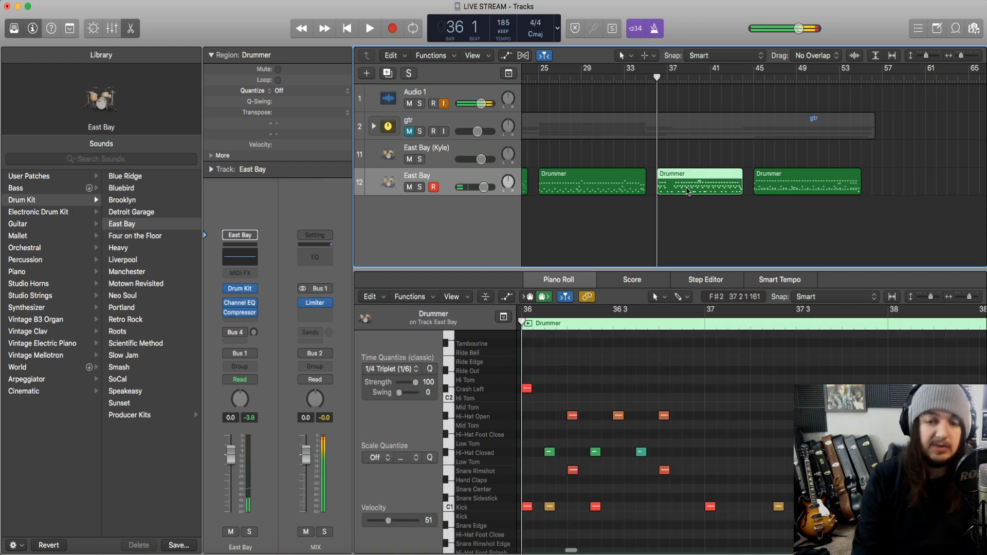
key(Delete)
Play the East Bay drum part from bar 1, show the first Drummer region's notes, and return the playhead to bar 1.
click(348, 30)
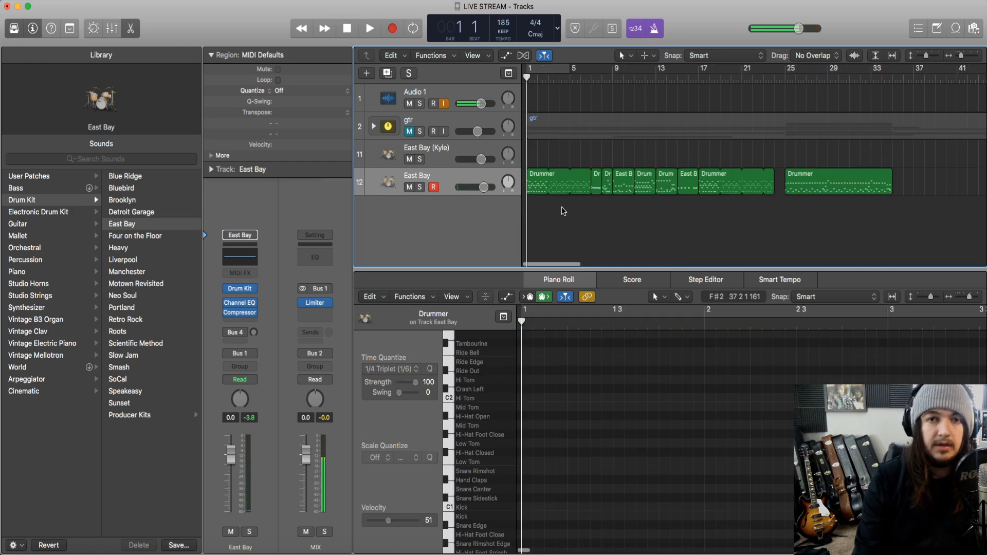
key(space)
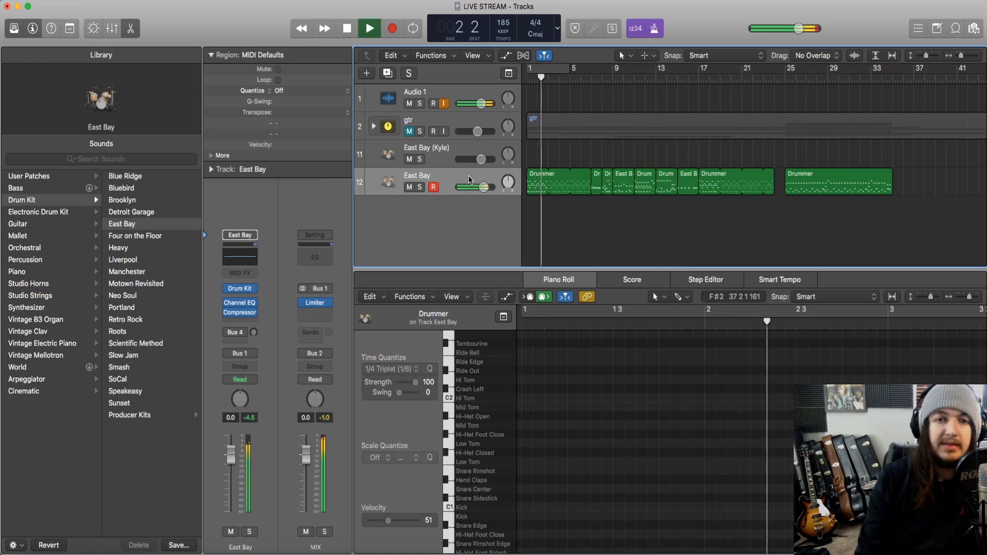
key(space)
click(530, 181)
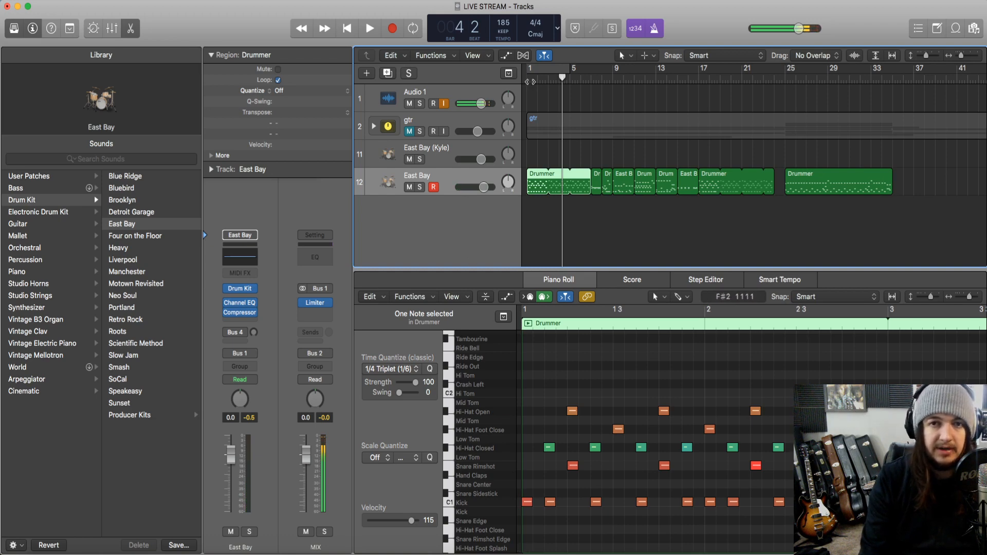
click(530, 83)
key(space)
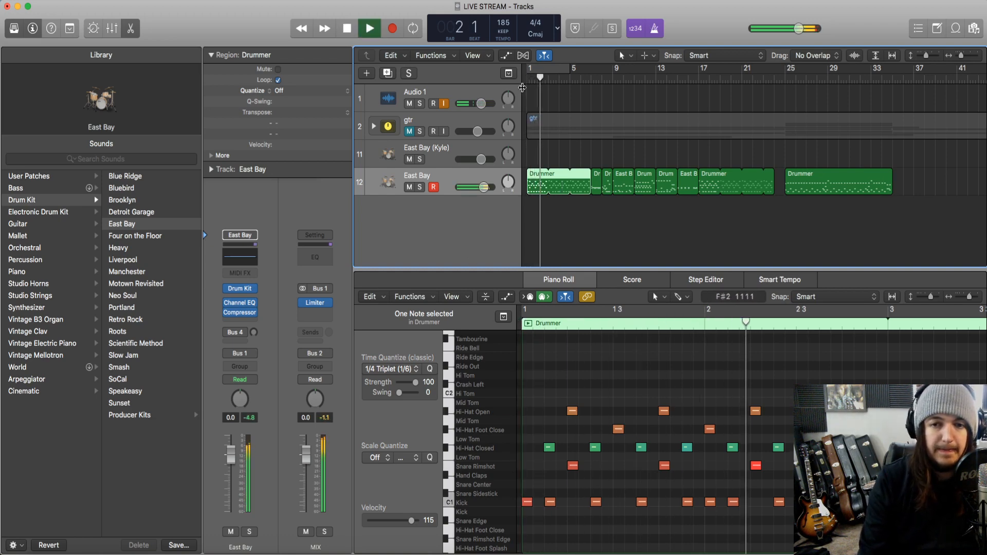
key(space)
click(528, 79)
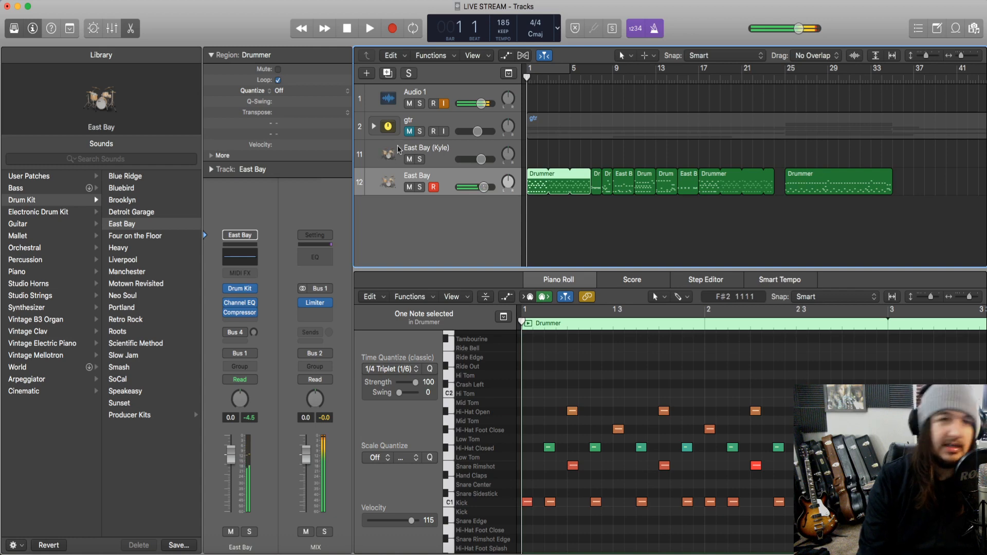
Unmute the gtr track stack and play the guitars together with the drums from bar 1.
click(410, 133)
key(space)
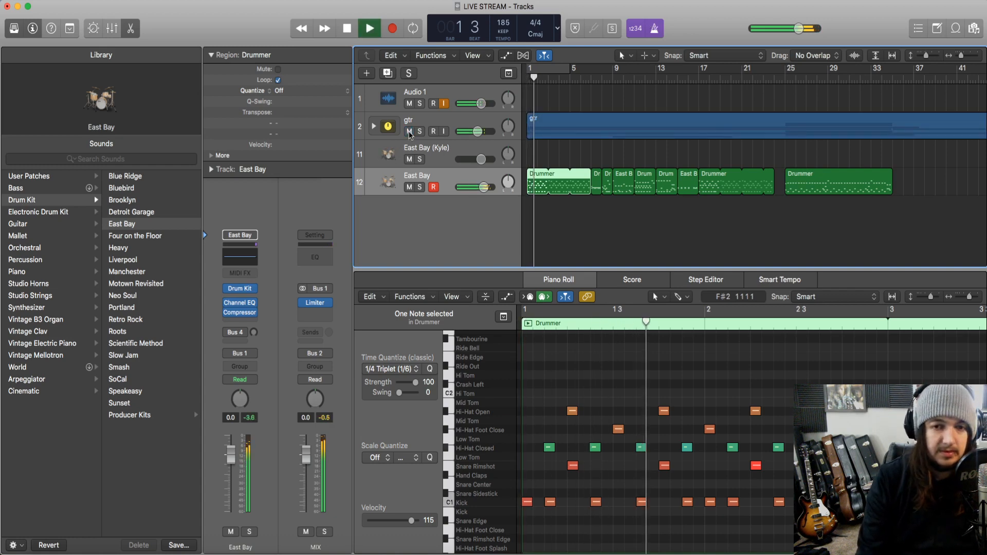
key(space)
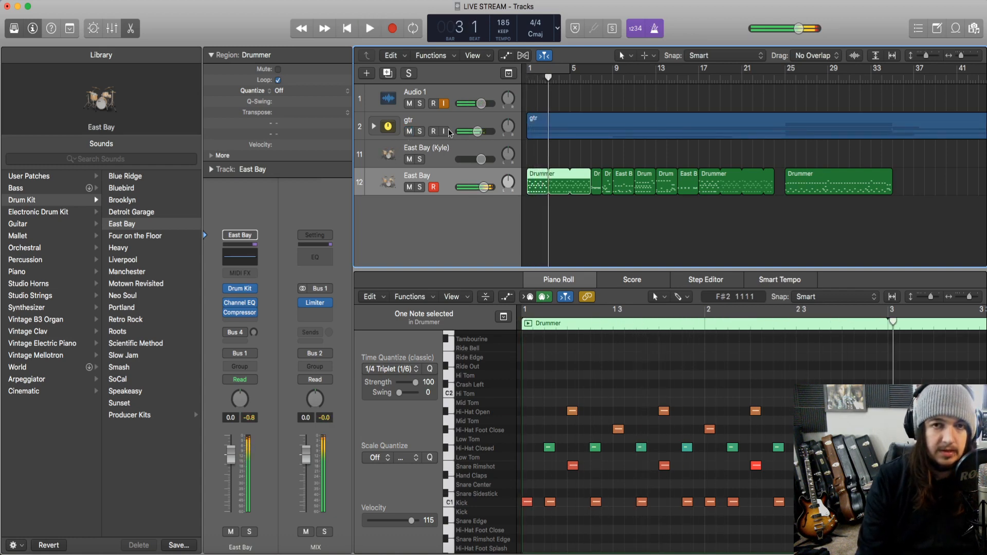
Expand the gtr track stack and play the opening from bar 1 with Audio 3 and Audio 5 temporarily muted.
click(375, 128)
scroll(507, 227, down, 3)
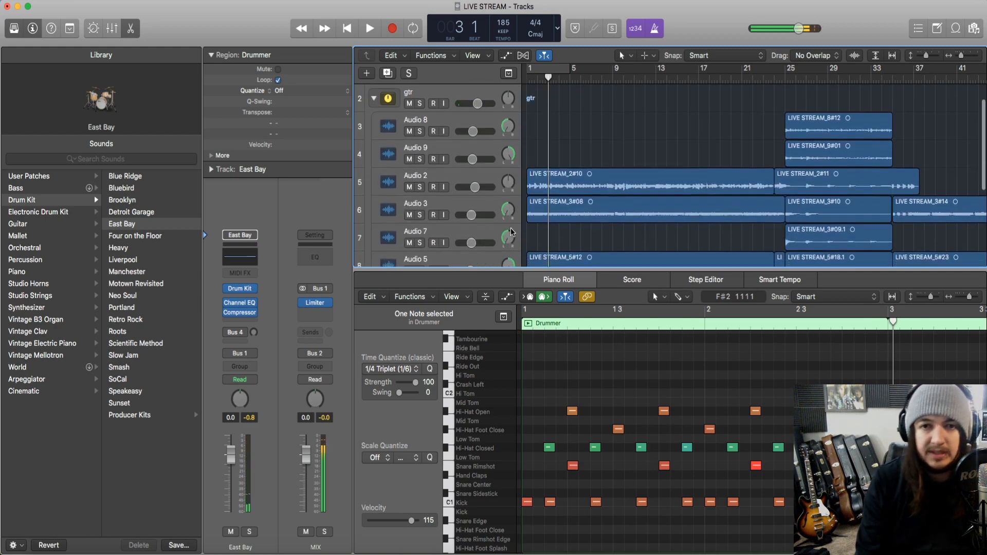
click(410, 191)
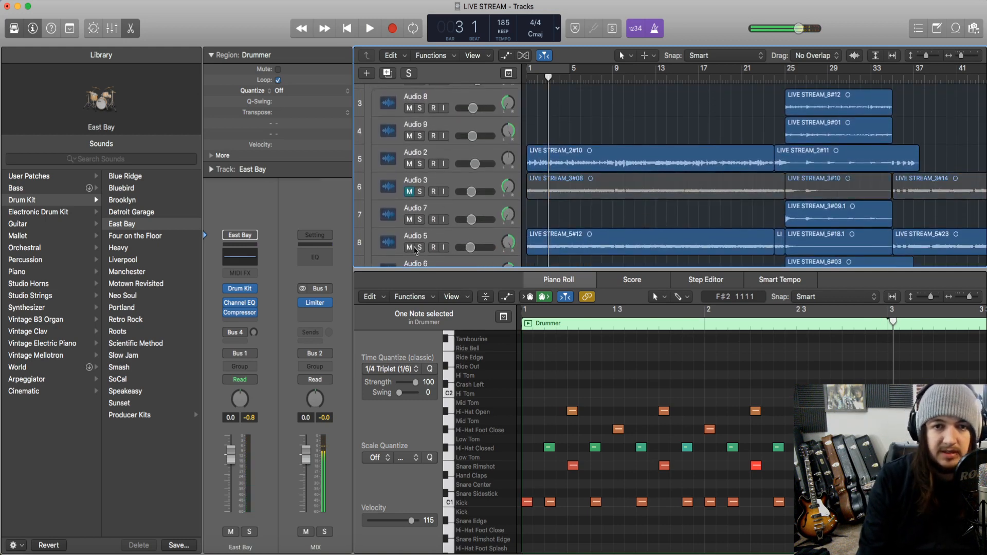
click(410, 248)
key(Return)
key(space)
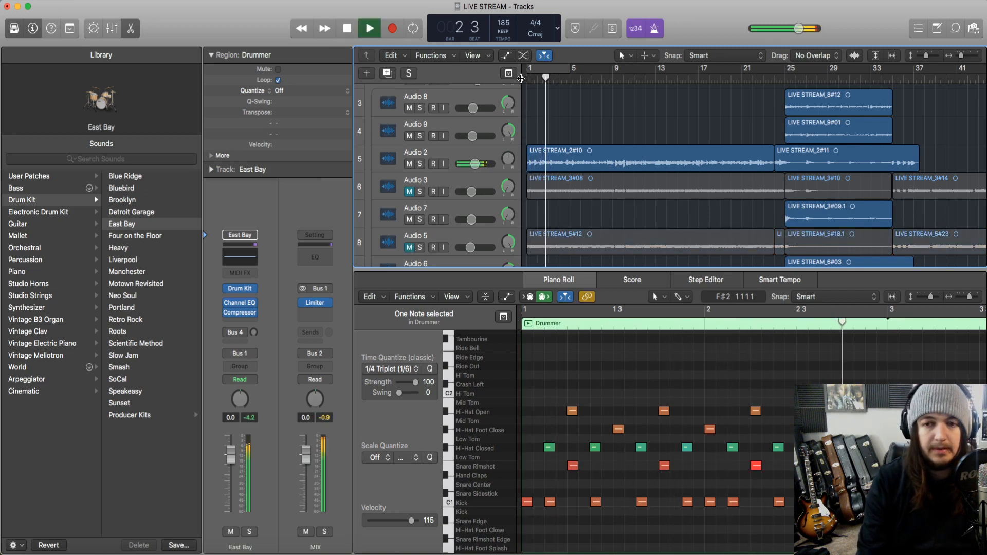
key(space)
key(Return)
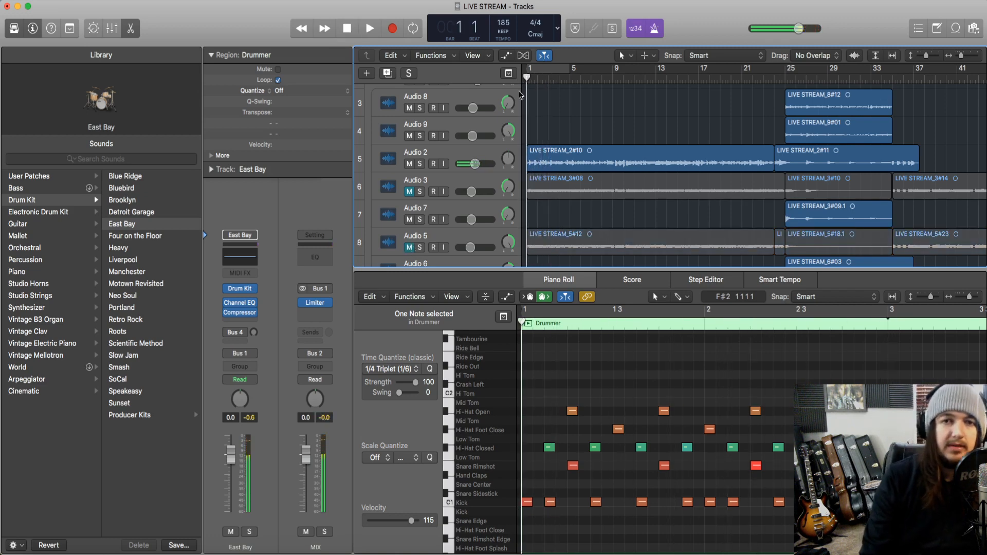
click(410, 191)
click(410, 247)
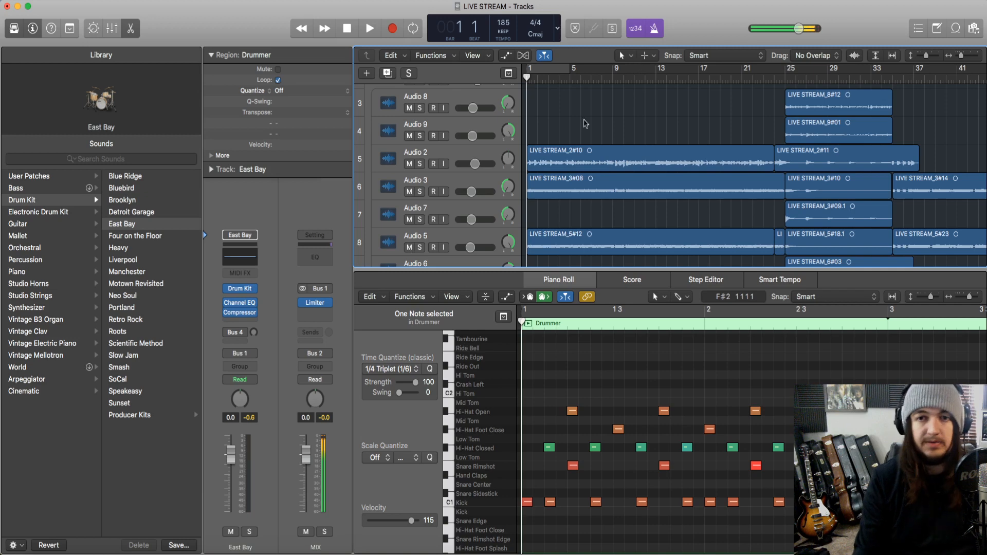
Play the opening bar and look through the first Drummer region's repeated notes in the Piano Roll.
scroll(625, 211, down, 5)
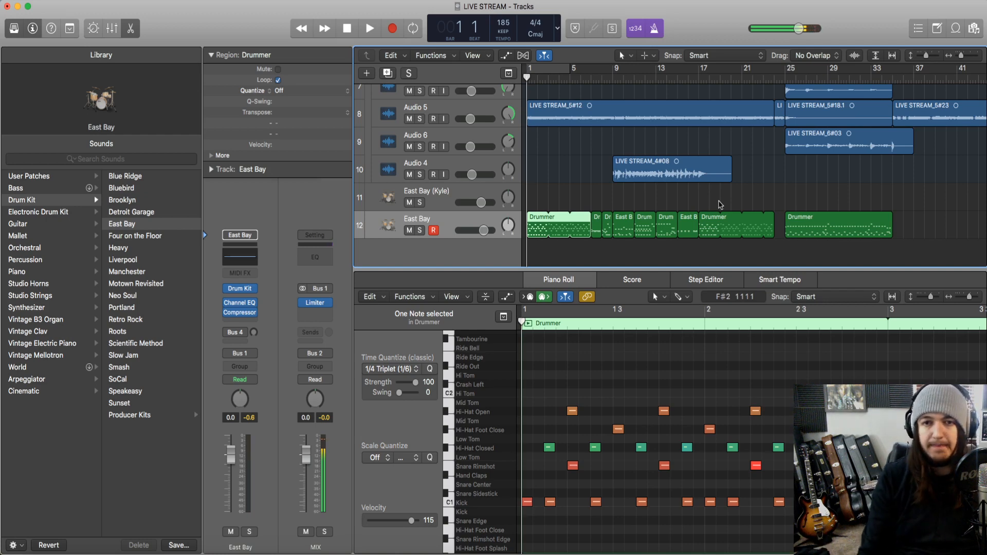
key(space)
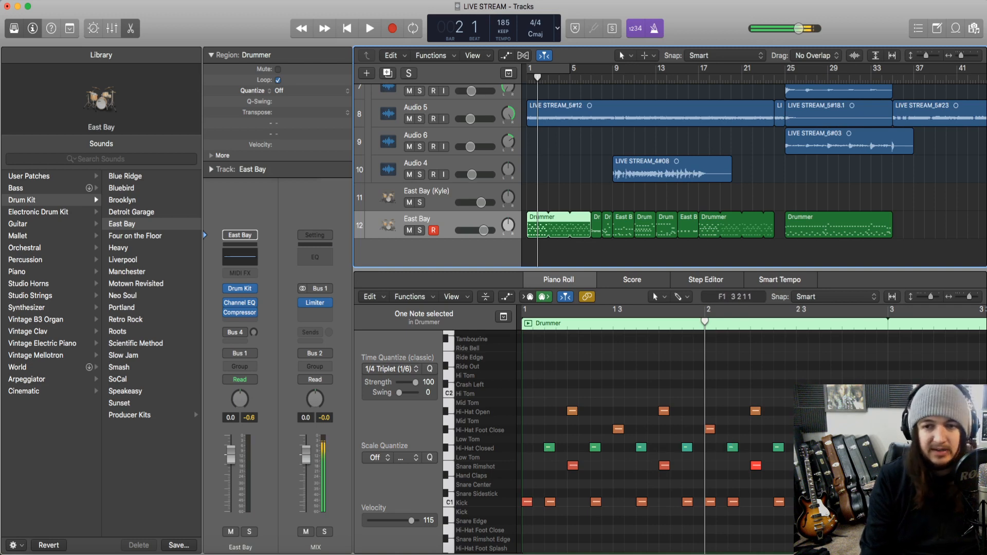
scroll(723, 436, right, 1)
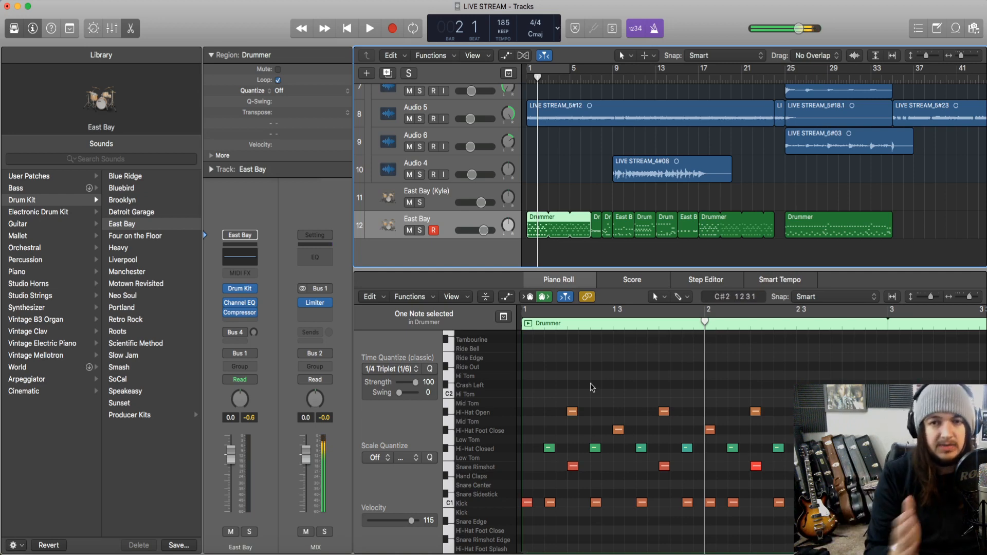
scroll(610, 385, right, 10)
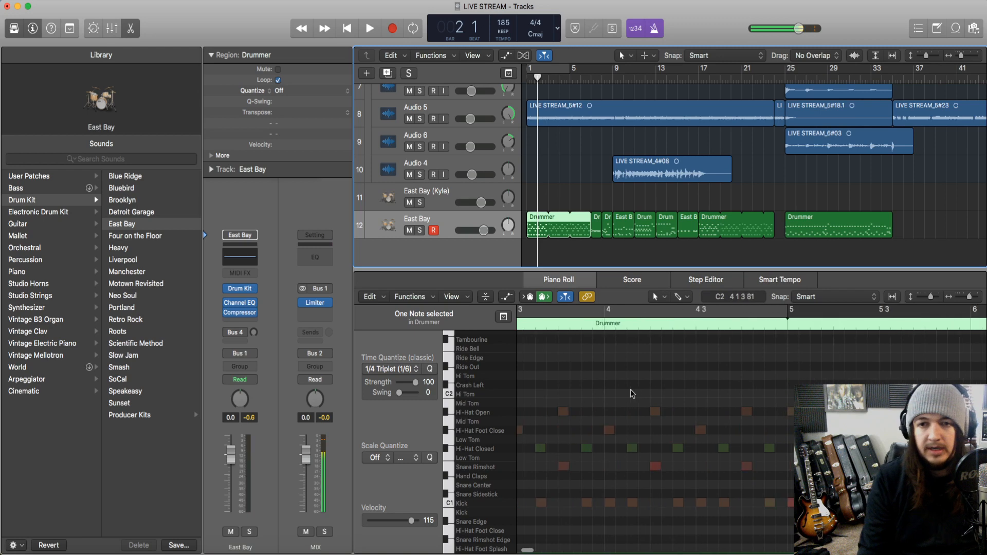
Play the guitars and drums from bar 6 up to bar 9.
click(582, 81)
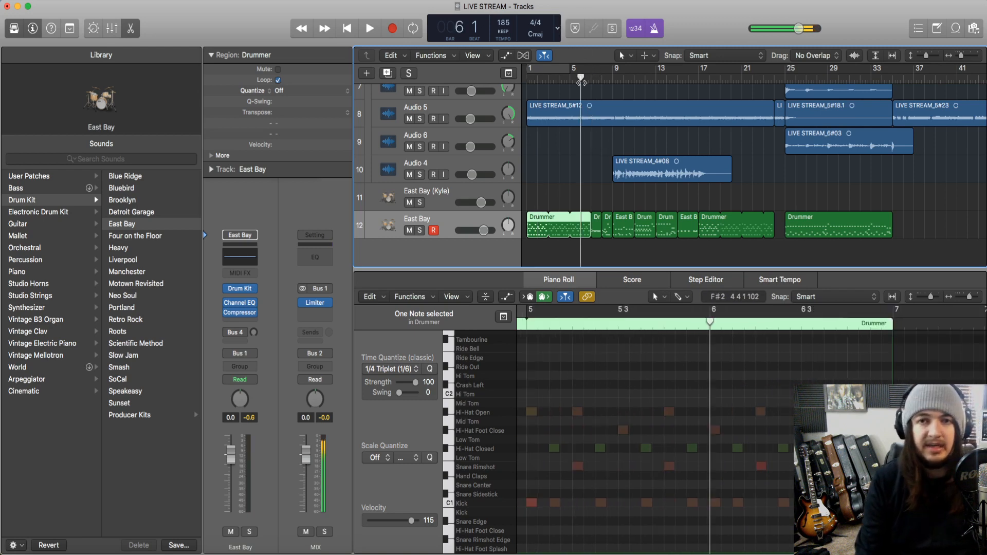
key(space)
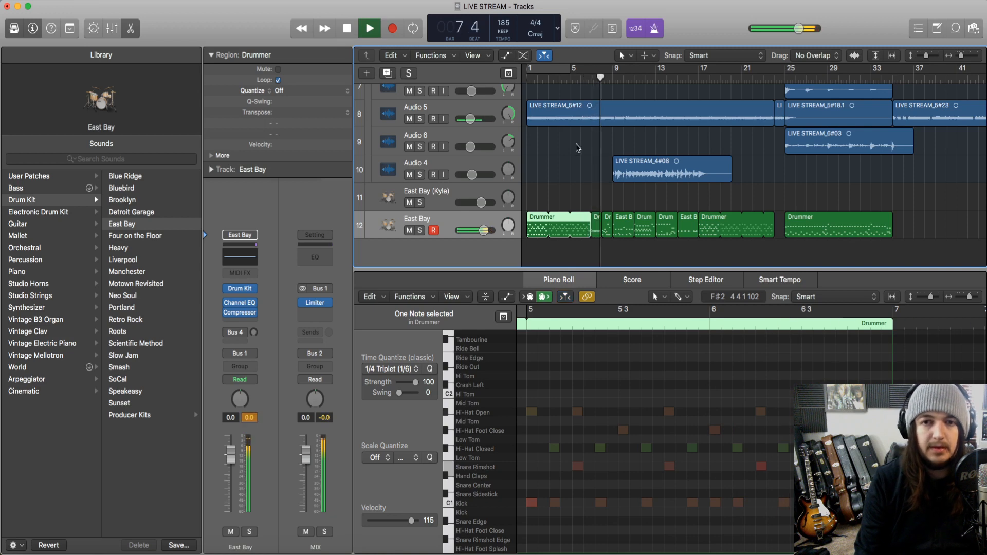
key(space)
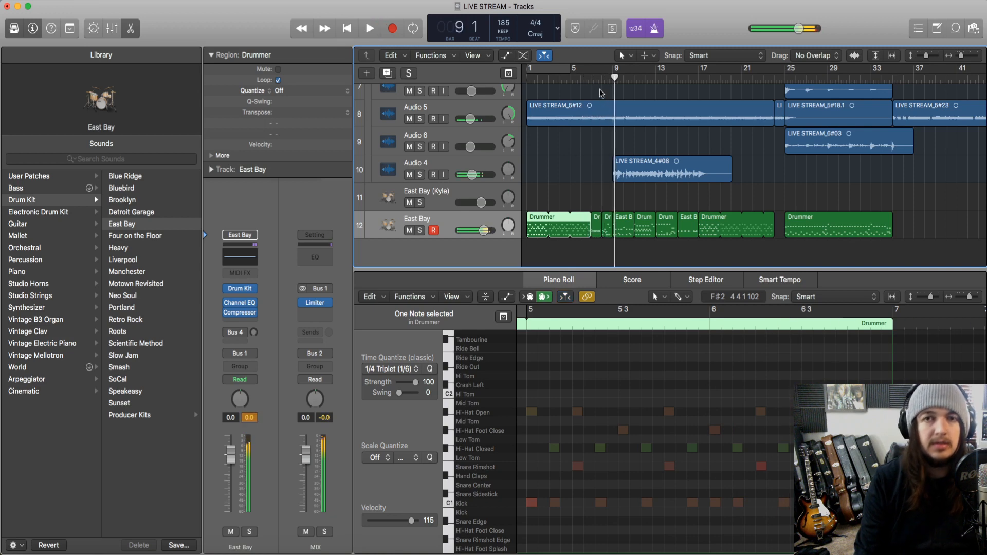
Show the notes of the Drummer region at bar 8 and play that bar with the East Bay drum track temporarily muted.
click(609, 226)
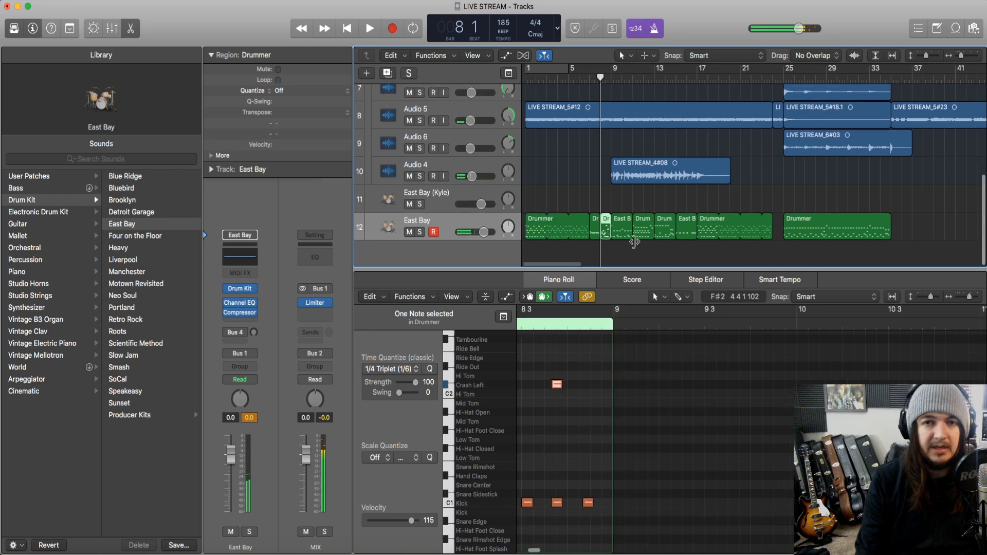
scroll(488, 125, up, 3)
scroll(487, 125, up, 2)
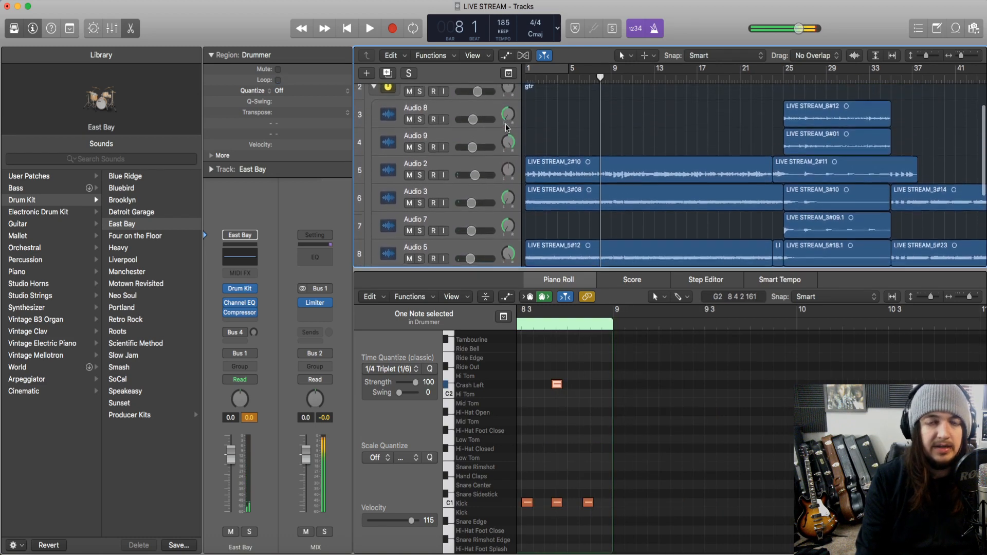
scroll(625, 218, down, 3)
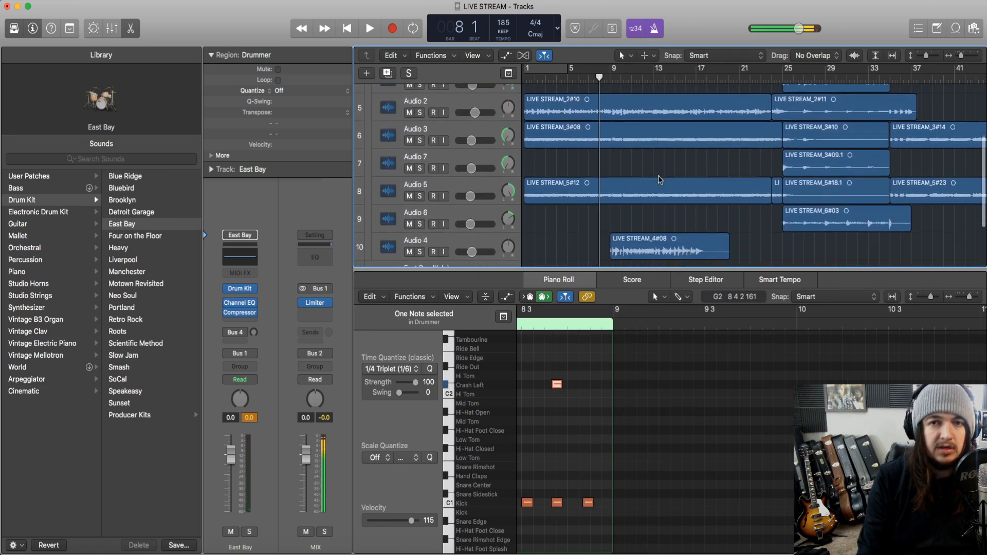
click(408, 269)
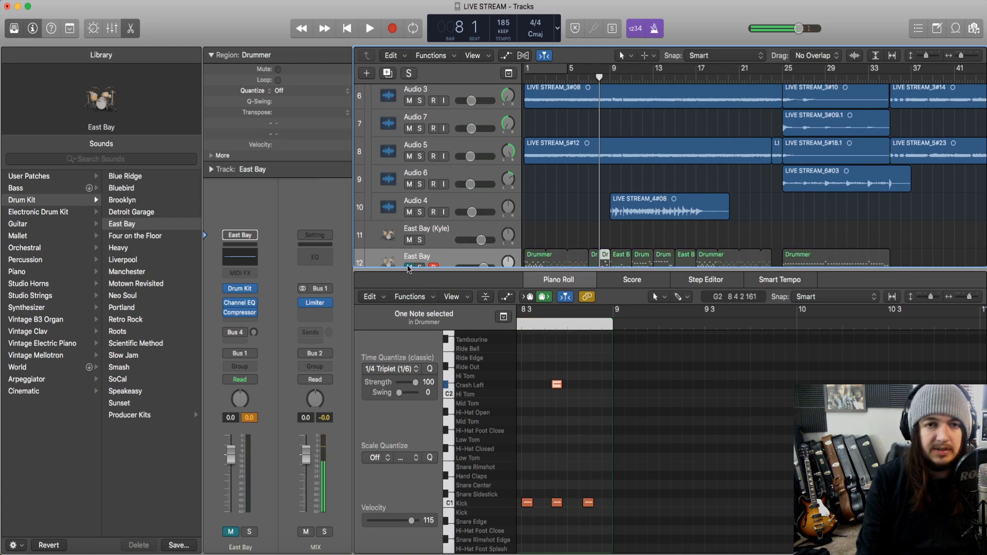
key(space)
key(space)
click(409, 268)
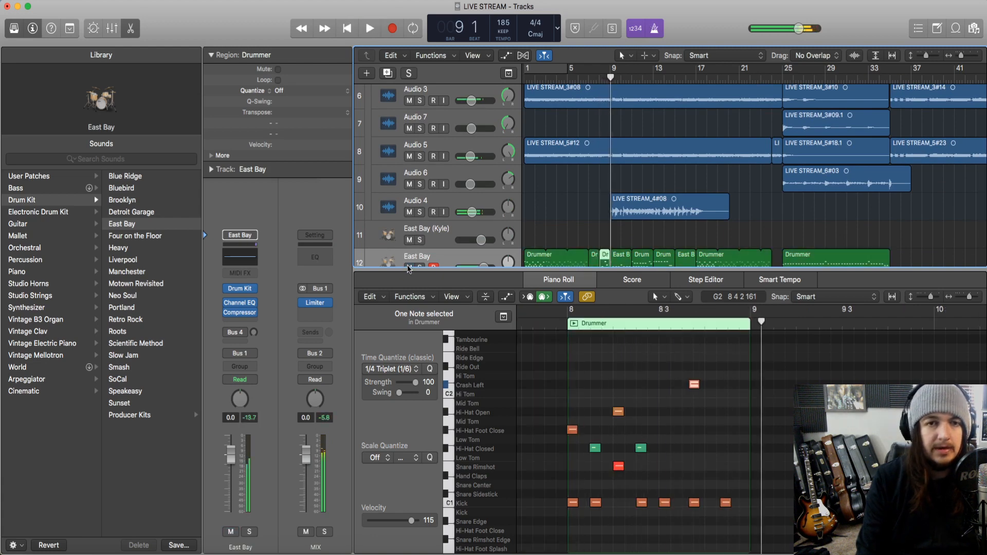
Return the playhead to bar 8 and enlarge the Piano Roll to show that bar's crash, snare and kick notes together.
scroll(625, 202, down, 1)
scroll(625, 202, down, 1)
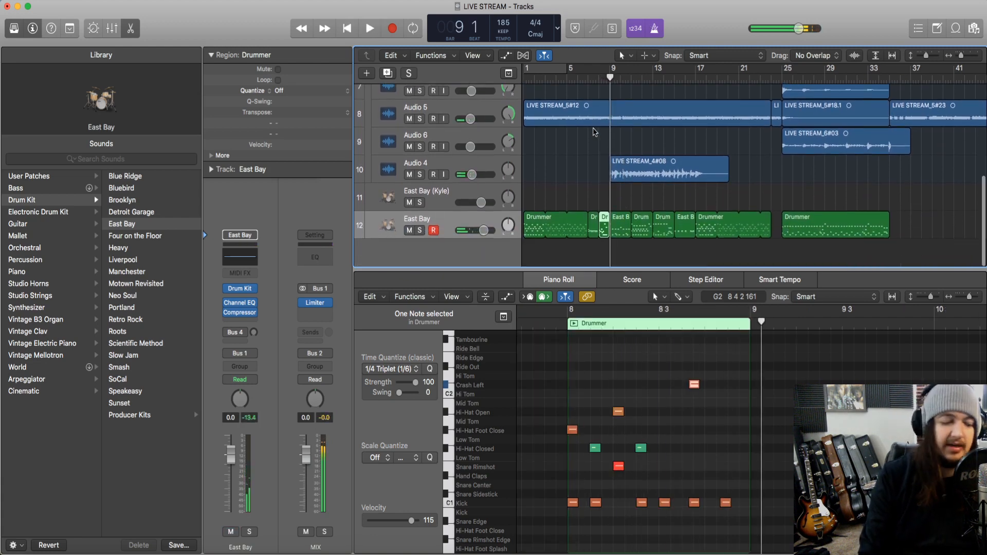
click(603, 78)
scroll(608, 196, up, 1)
scroll(609, 195, down, 1)
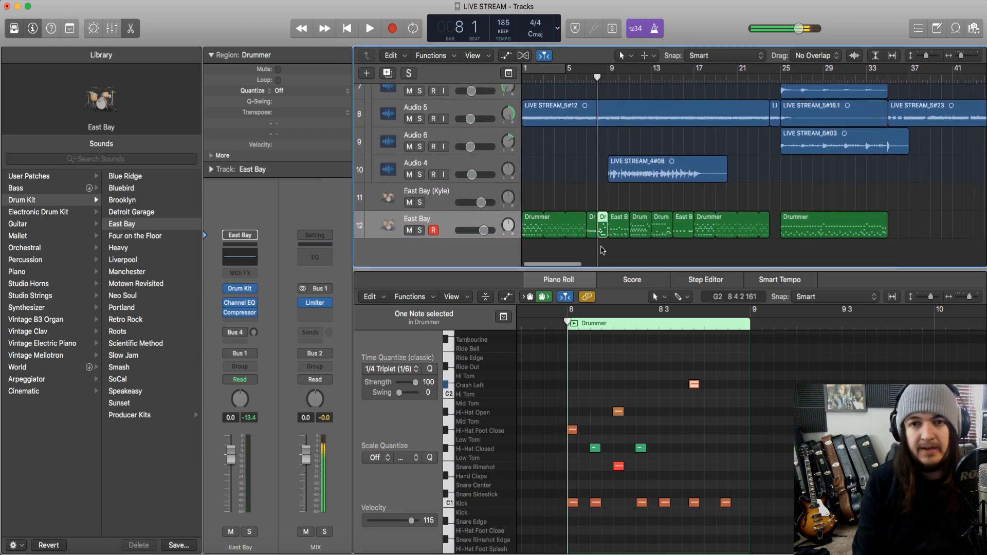
click(596, 222)
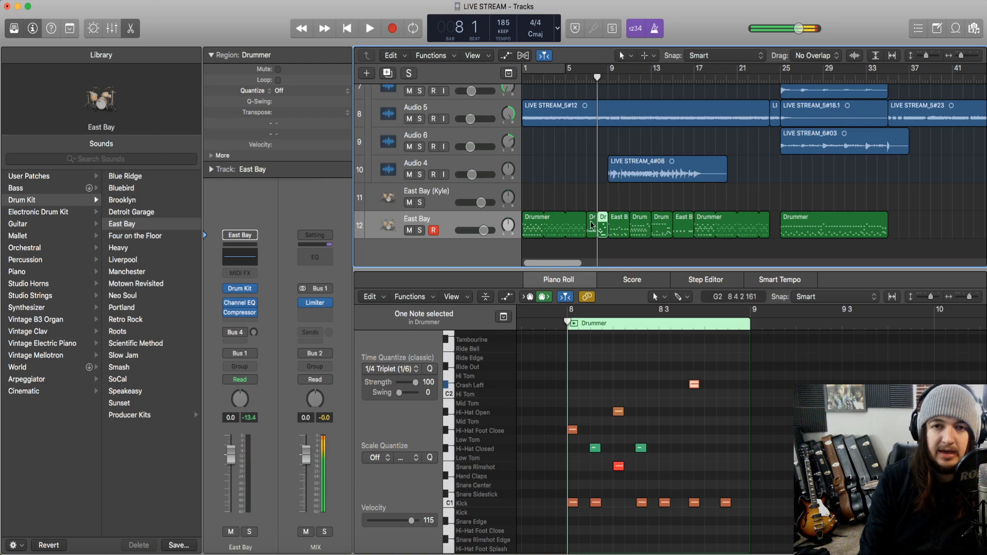
click(602, 234)
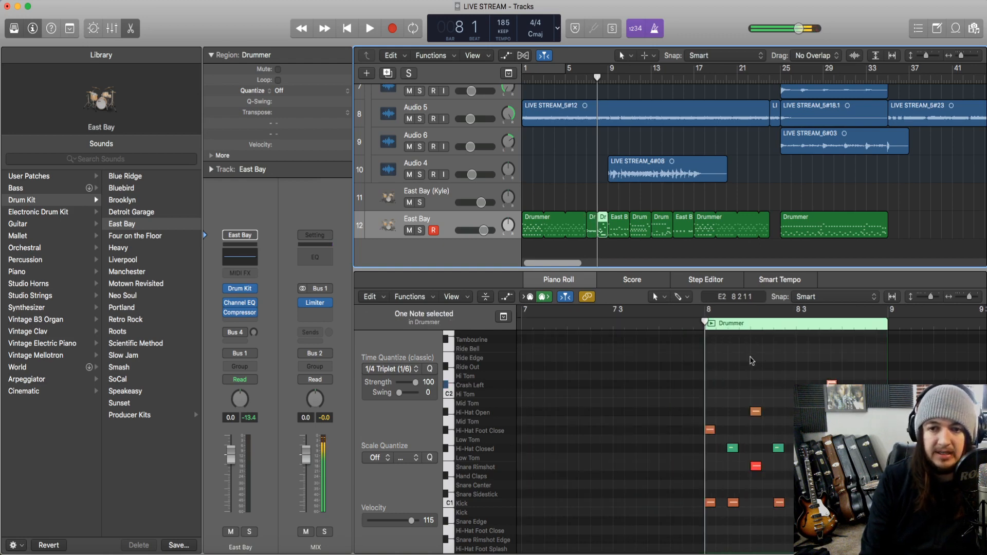
scroll(823, 501, up, 3)
scroll(653, 442, down, 3)
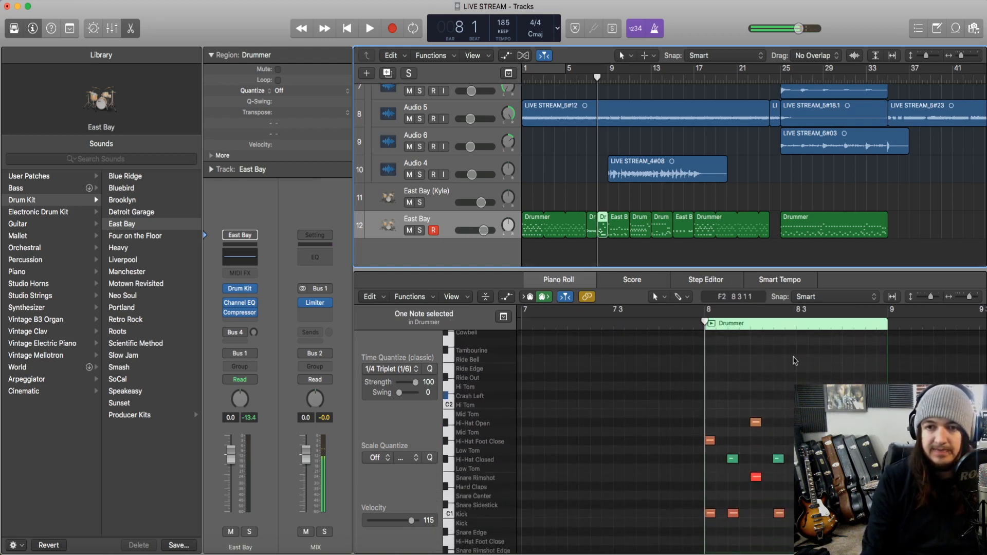
drag(638, 270, 640, 150)
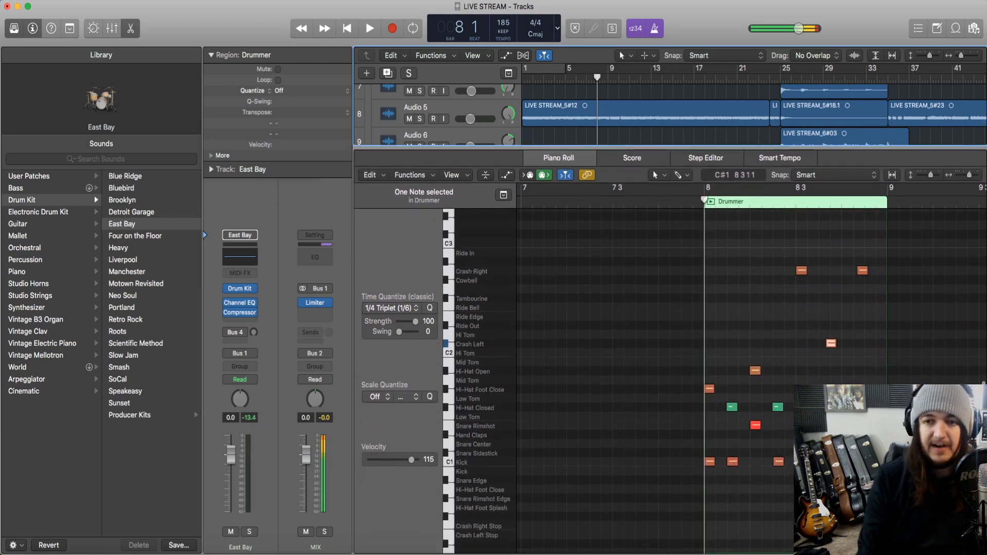
Play bar 8 with the drums and guitars, and set the playhead to beat 3 of bar 8.
key(space)
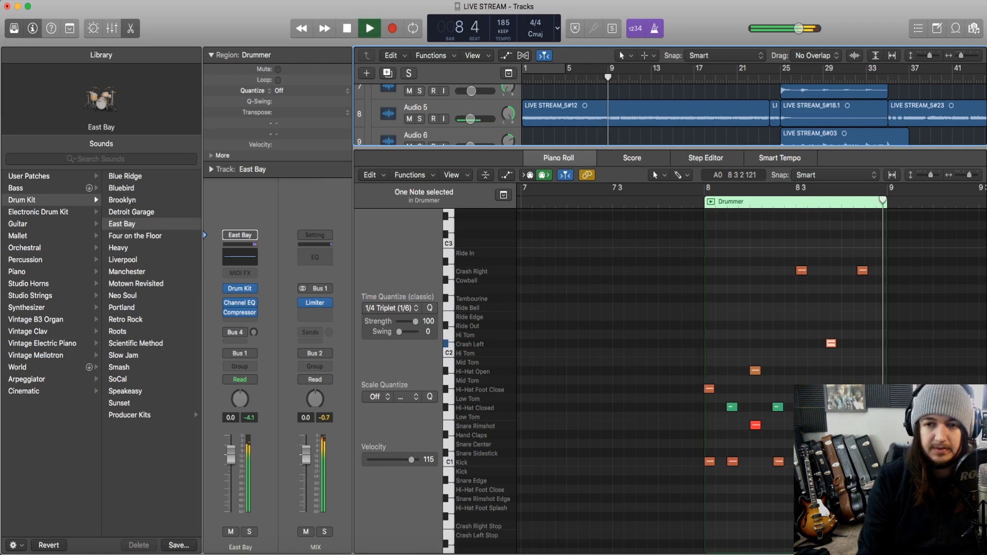
key(space)
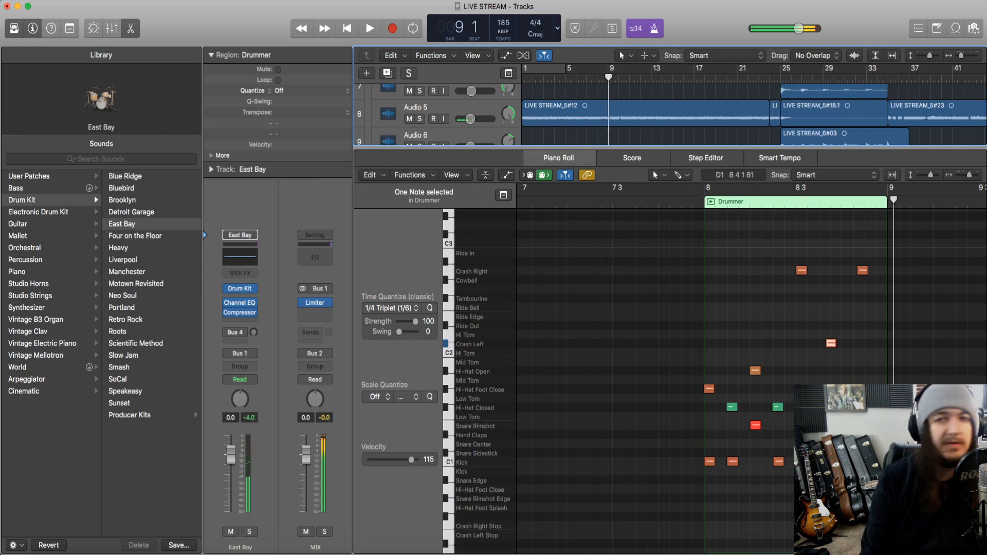
click(832, 462)
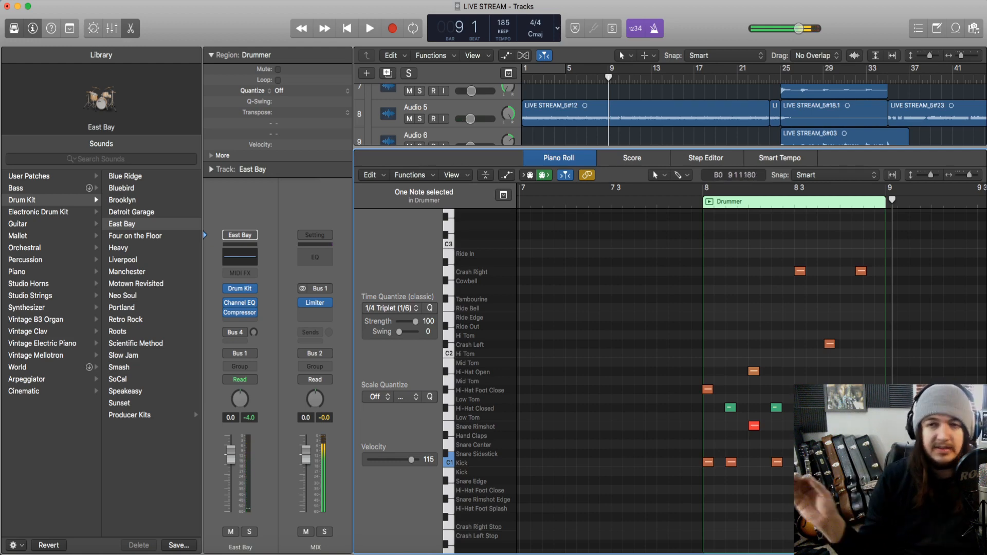
click(794, 203)
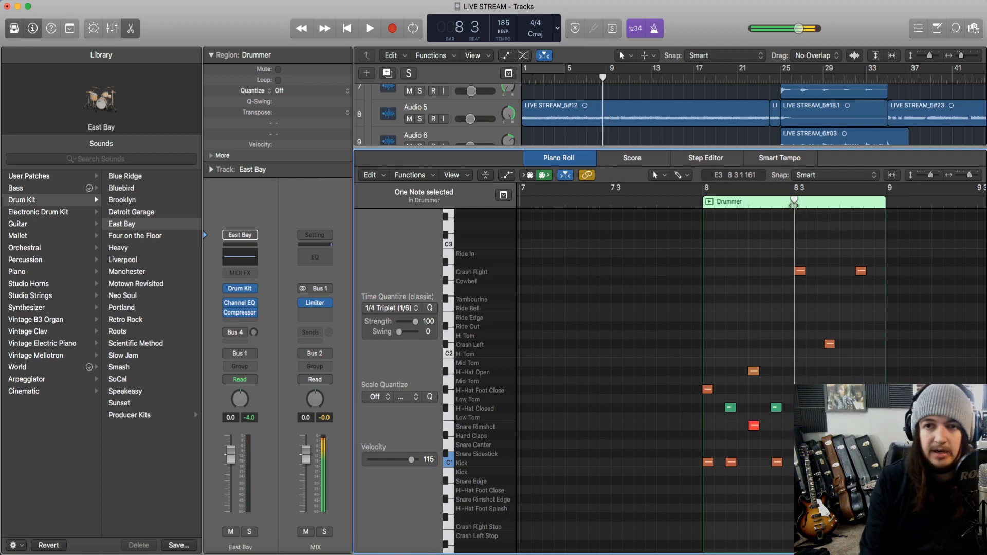
Select the three crash notes in the second half of bar 8 and quantize them with the 1/4 Triplet (1/6) setting.
click(758, 359)
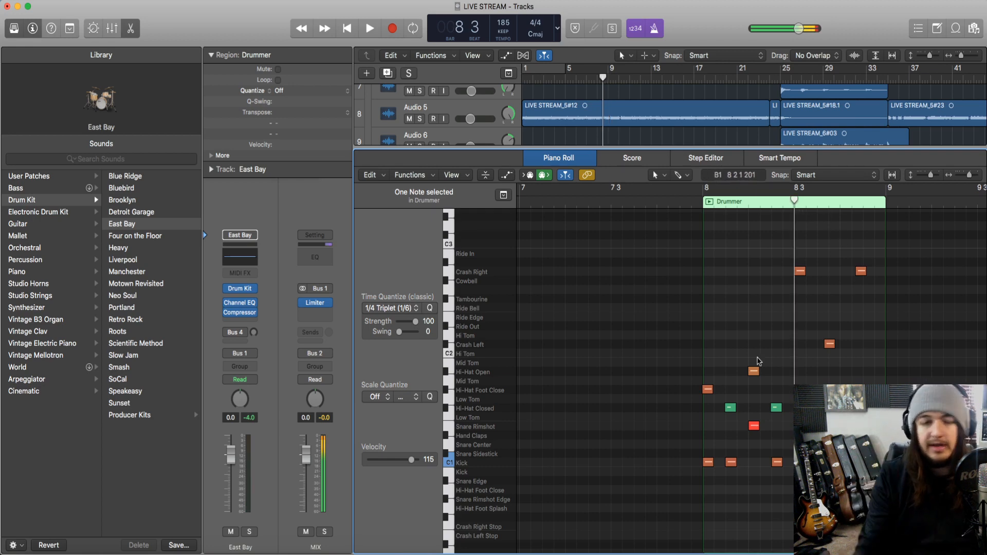
drag(794, 451, 791, 451)
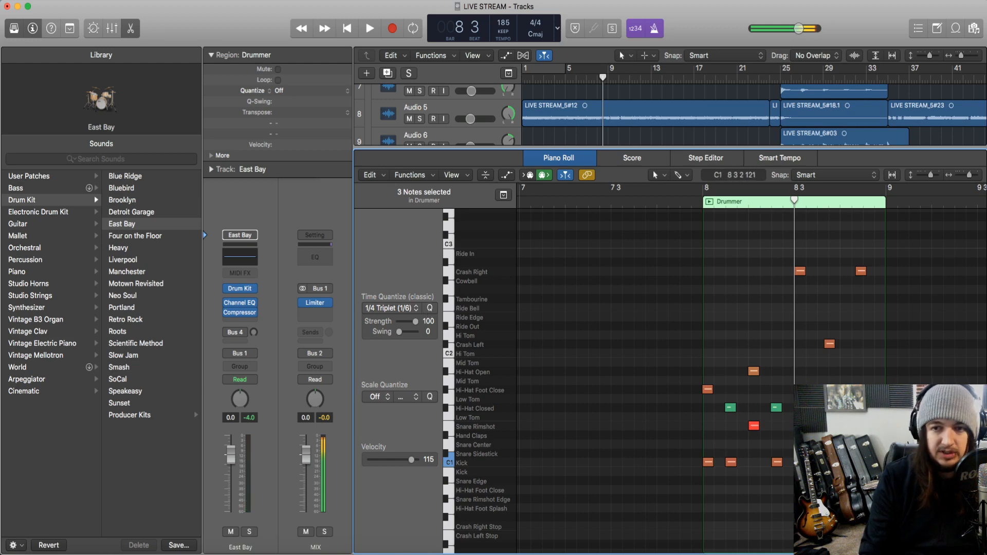
drag(871, 380, 796, 257)
click(430, 309)
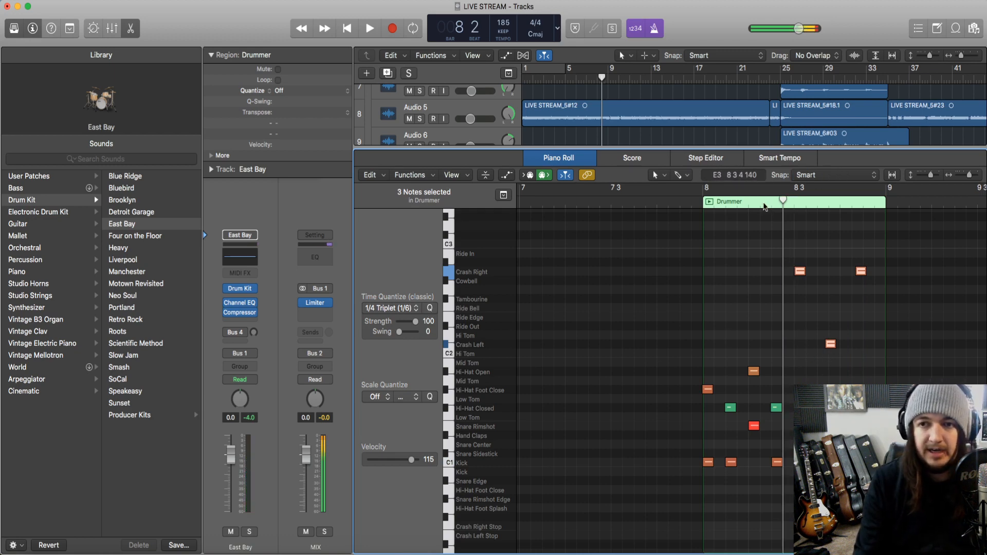
Play the accents of bar 8 and set the playhead to beat 4 of bar 7.
key(space)
key(space)
click(677, 203)
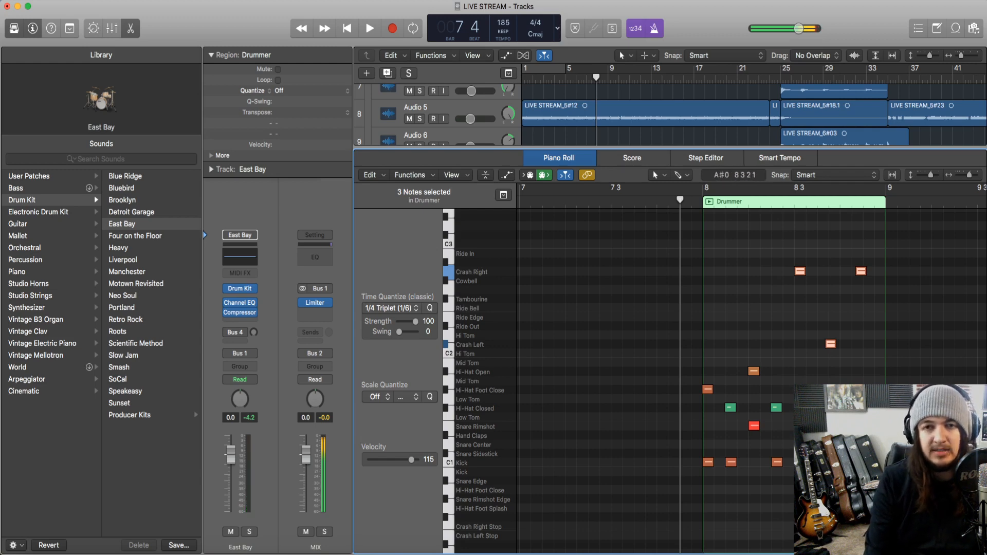
Shrink the Piano Roll so the guitar and drum tracks of the arrangement show above the region's notes.
scroll(704, 375, up, 2)
scroll(751, 381, up, 10)
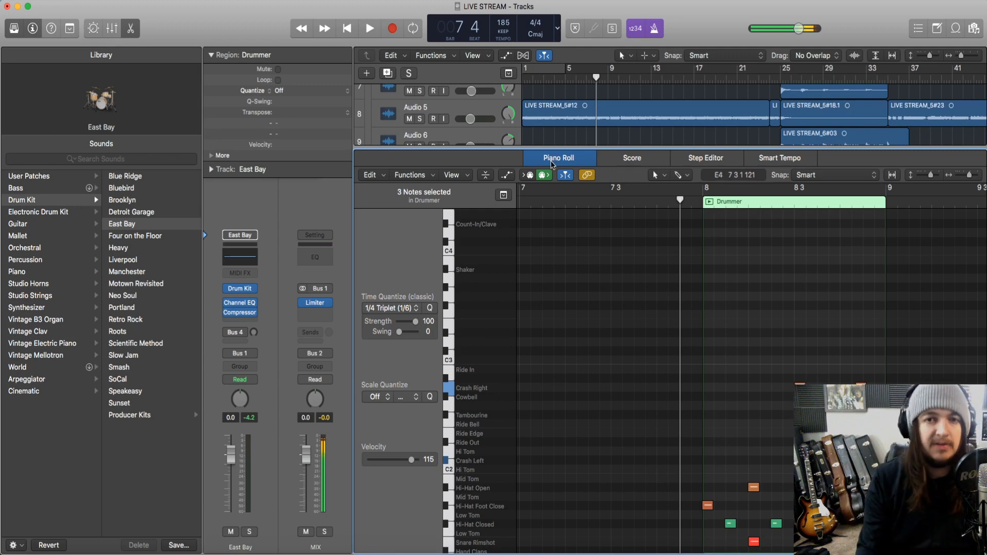
drag(556, 147, 556, 392)
scroll(719, 491, down, 8)
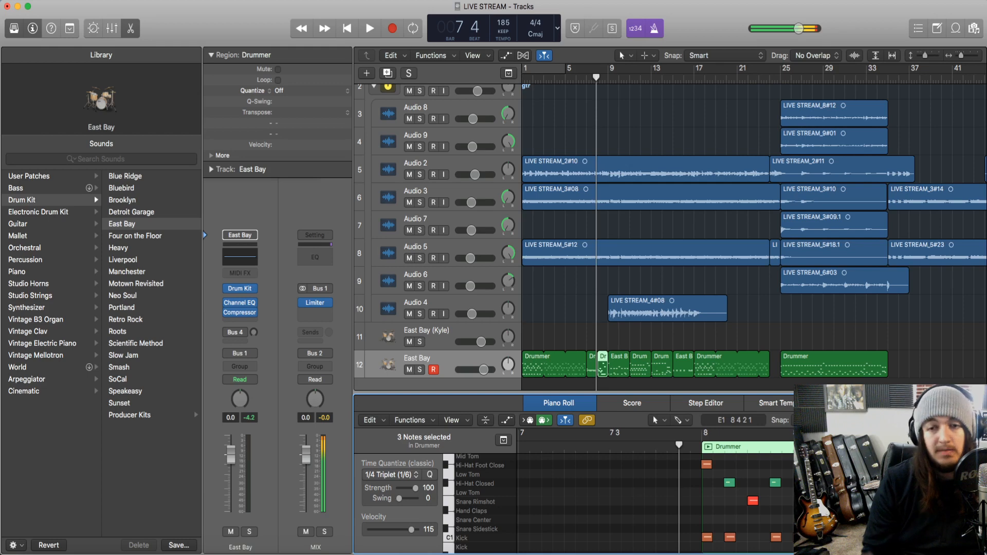
drag(725, 394, 725, 354)
scroll(724, 476, up, 3)
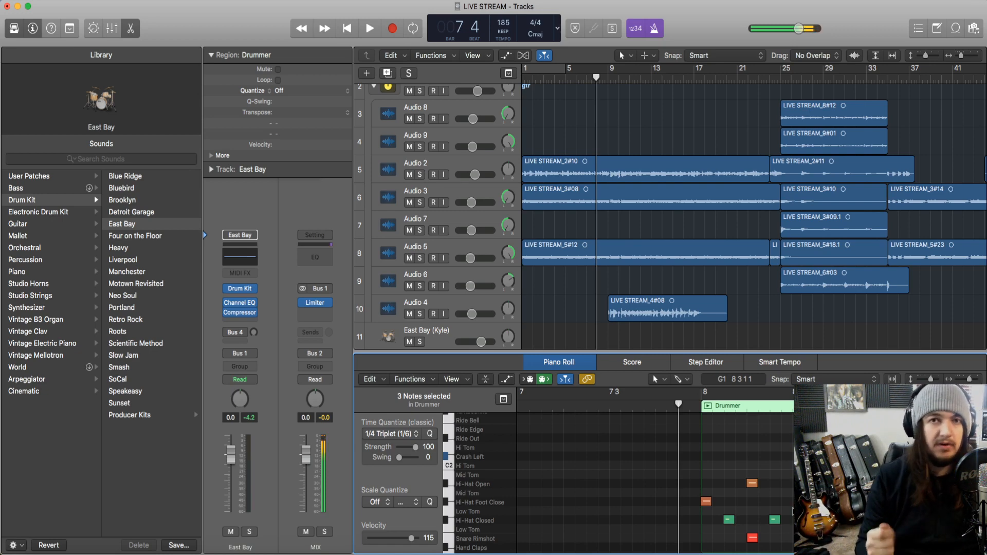
Play the guitars and drums from bar 8 into bar 10, and set the playhead to bar 9.
click(611, 85)
scroll(750, 275, down, 3)
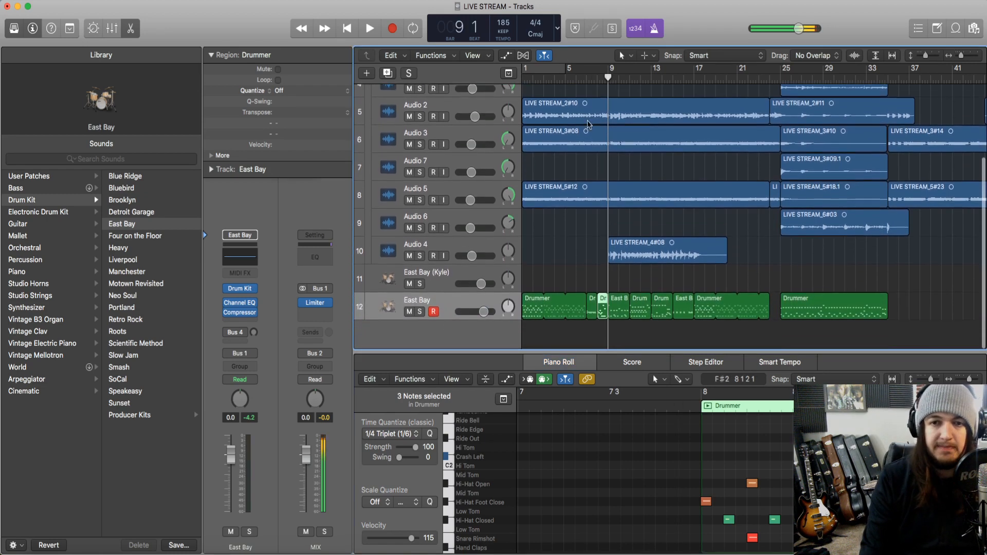
click(595, 79)
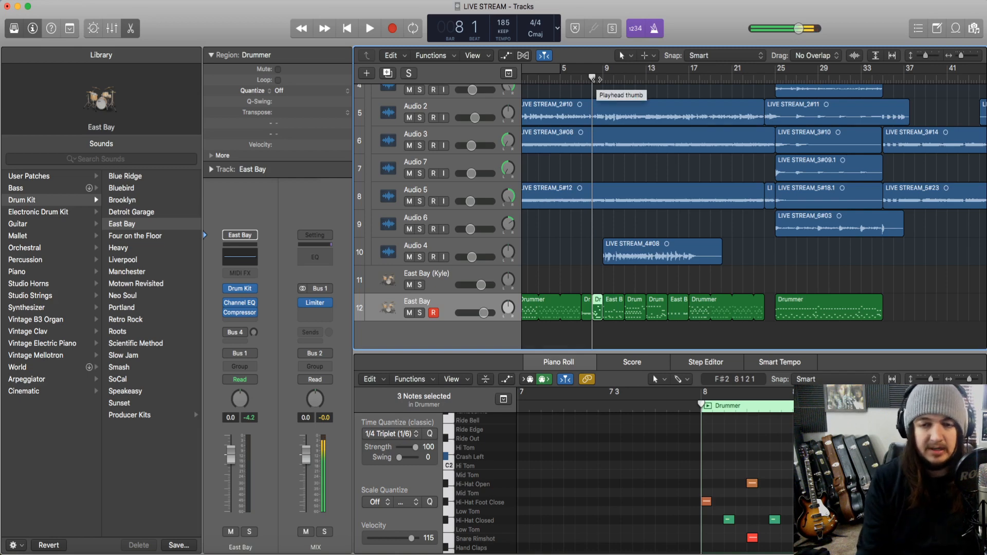
key(space)
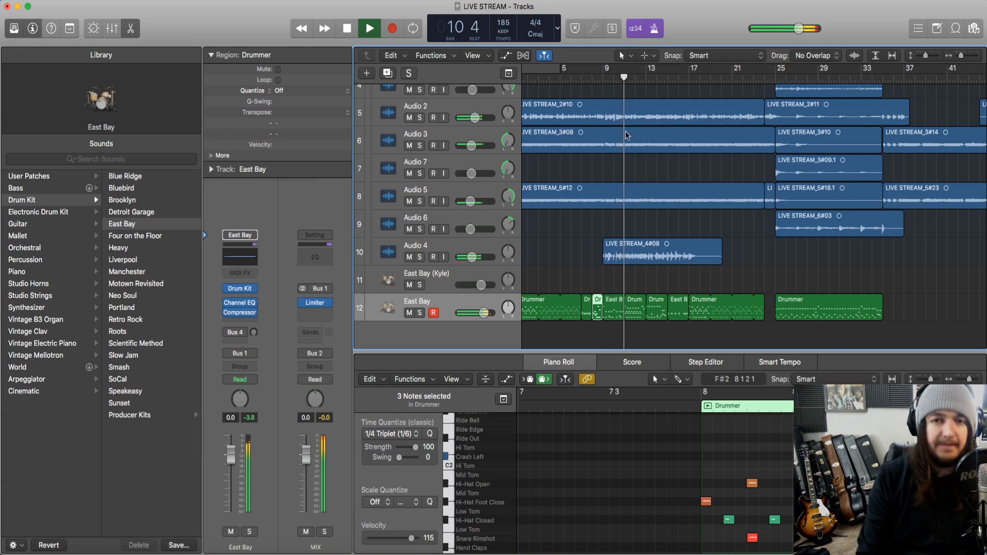
key(space)
click(602, 77)
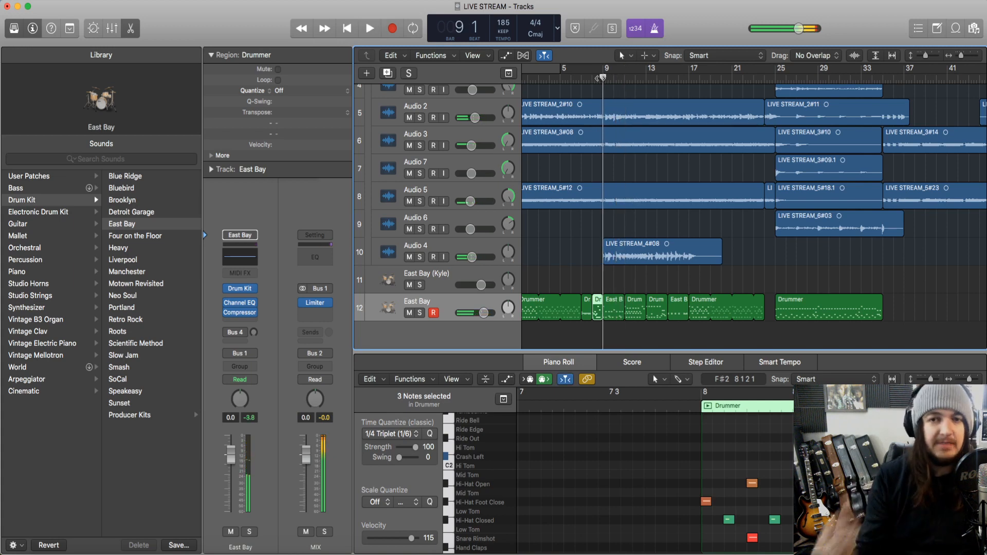
Show the notes of the East Bay region at bar 9 in an enlarged Piano Roll, from its opening crash to its kicks.
click(617, 315)
scroll(627, 329, right, 1)
drag(642, 353, 643, 194)
scroll(661, 340, left, 3)
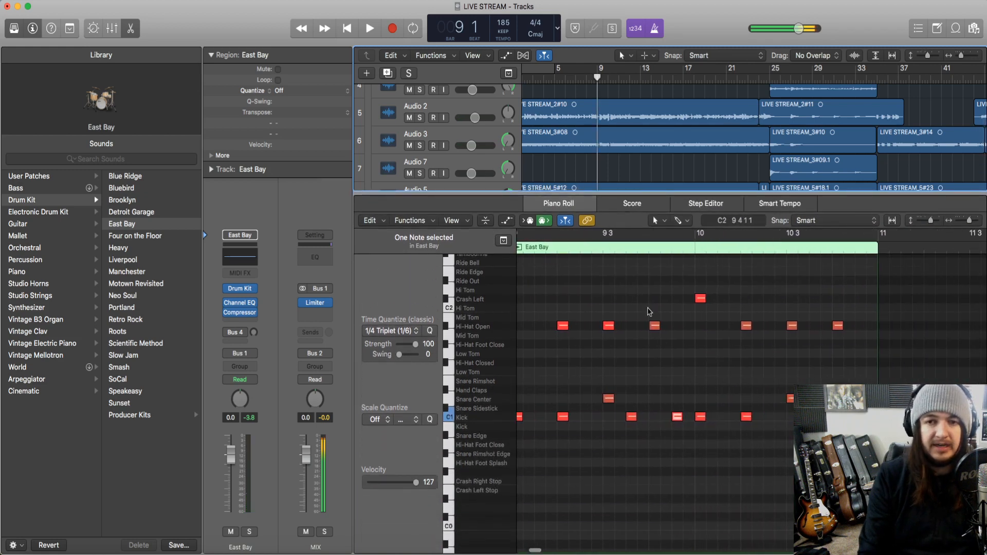
scroll(662, 340, up, 3)
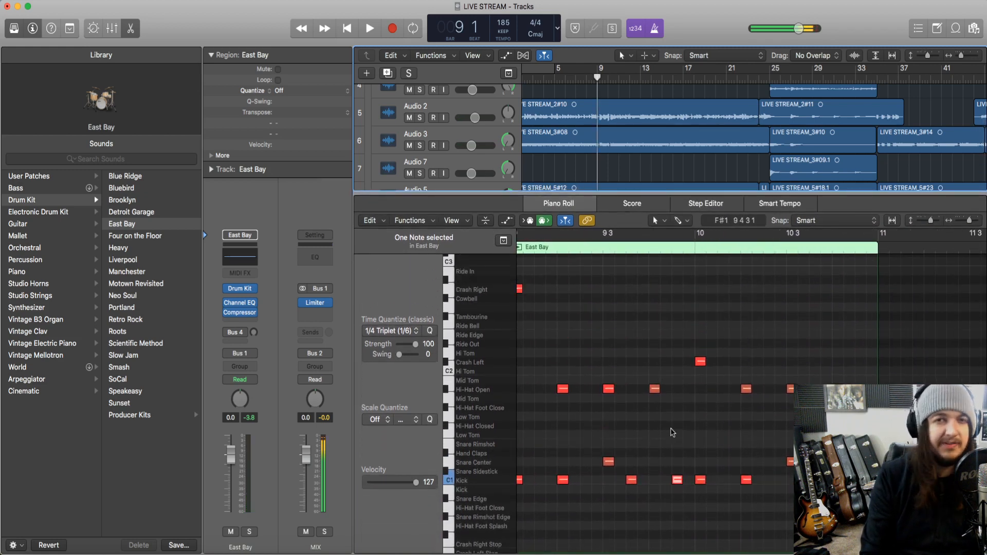
scroll(672, 433, left, 3)
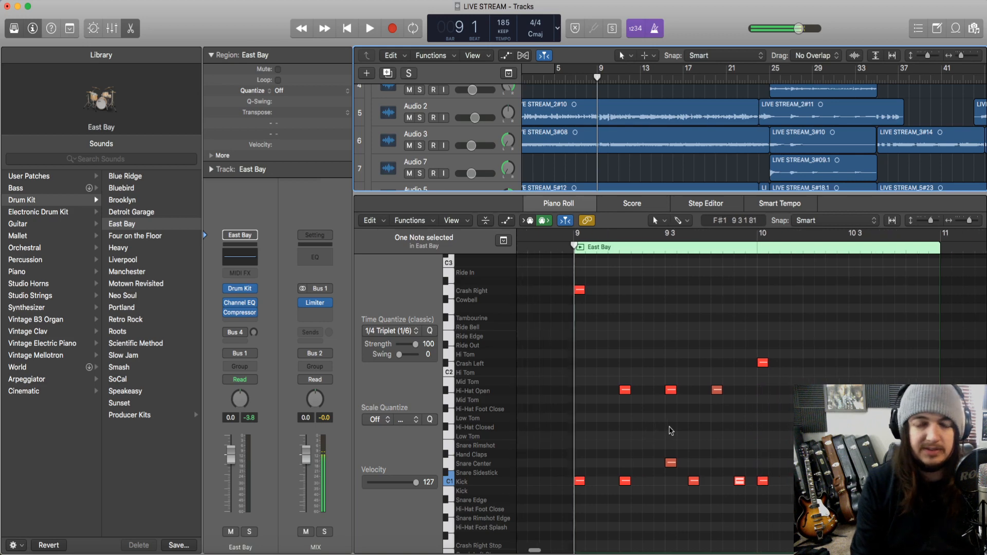
scroll(671, 431, right, 1)
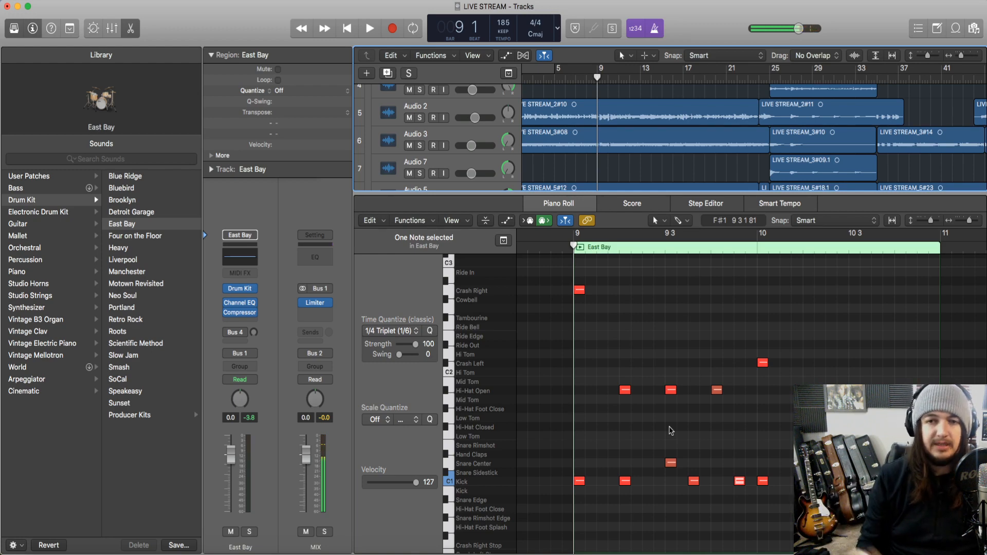
Play the guitars and drums from bar 9 into bar 17.
key(space)
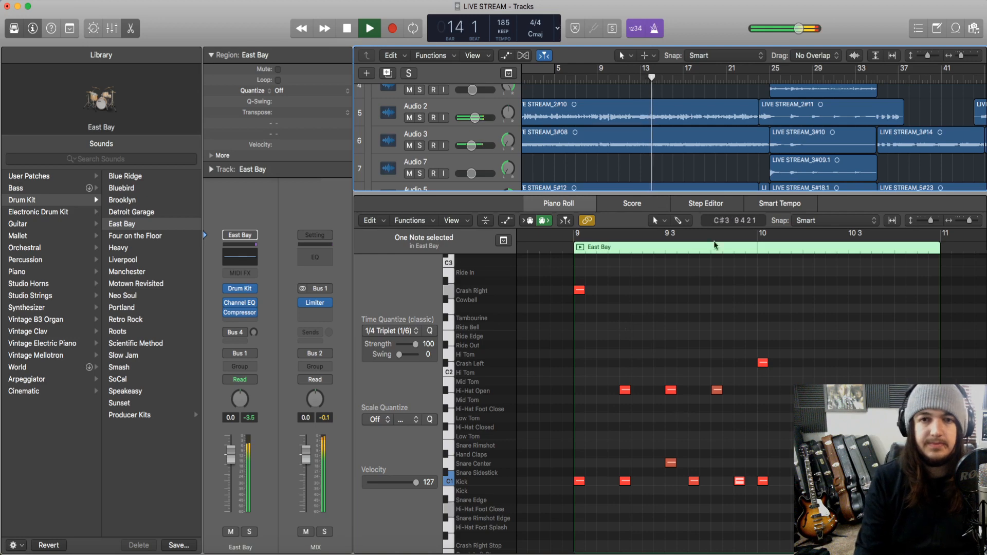
scroll(655, 124, down, 5)
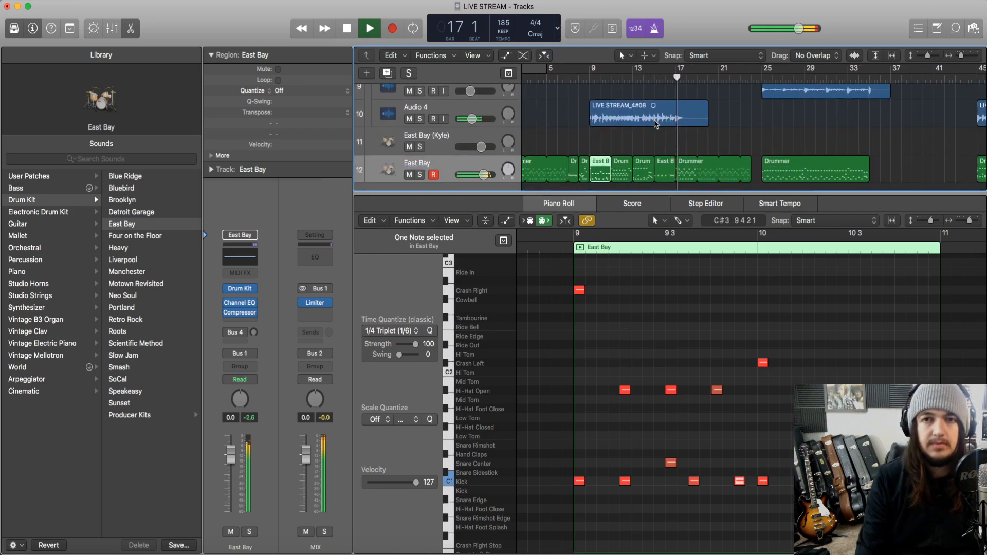
key(space)
Play the drums and guitars from bar 13 up to bar 15.
scroll(655, 123, right, 1)
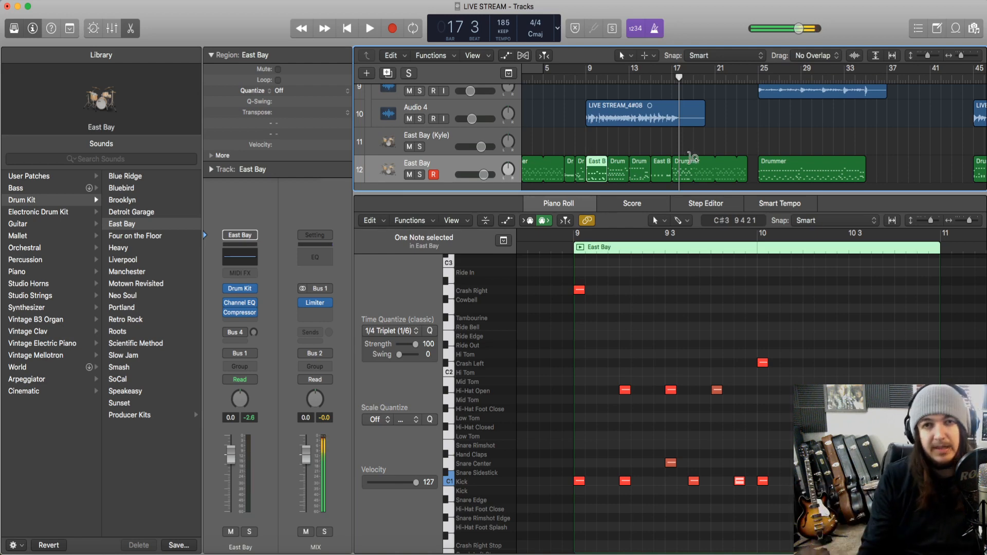
scroll(668, 134, right, 3)
scroll(669, 133, up, 1)
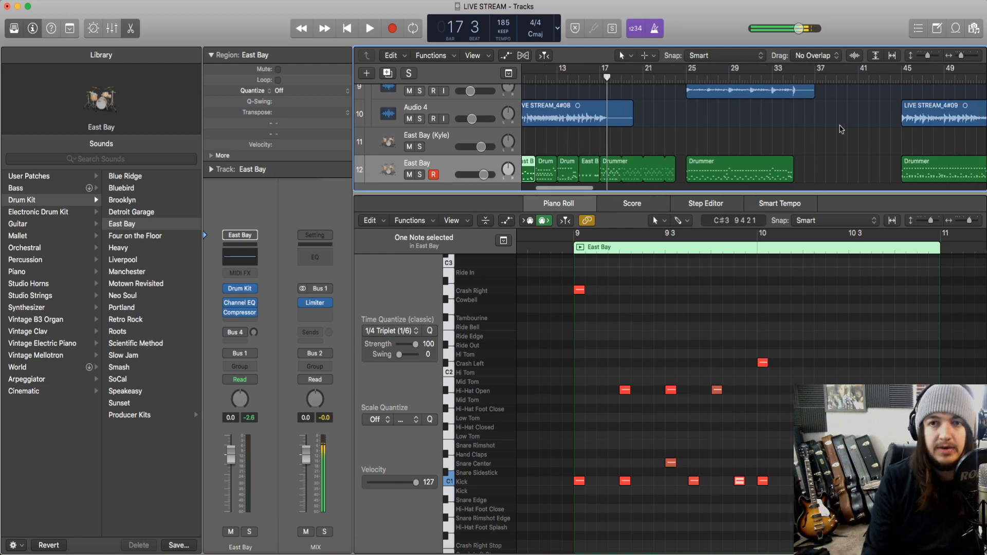
click(585, 80)
scroll(610, 167, down, 3)
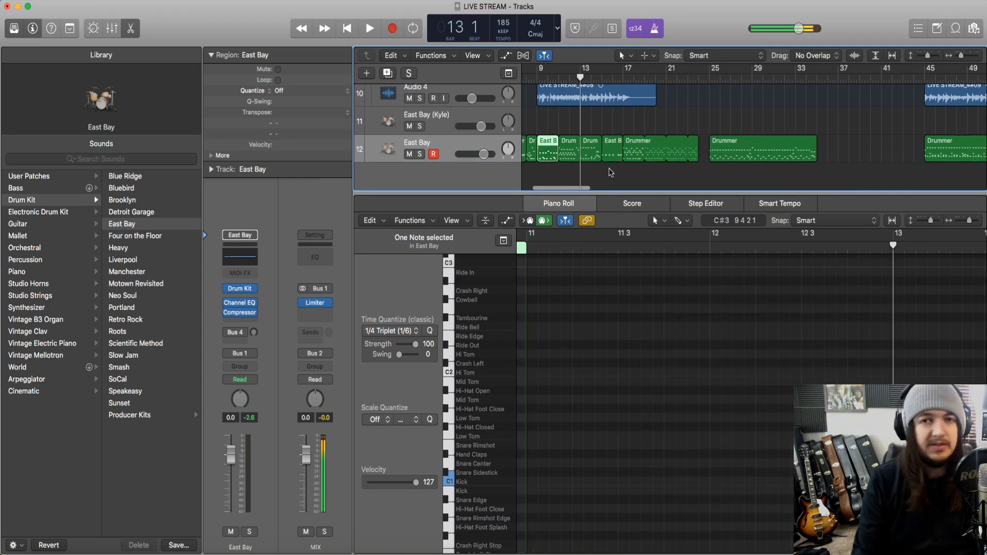
key(space)
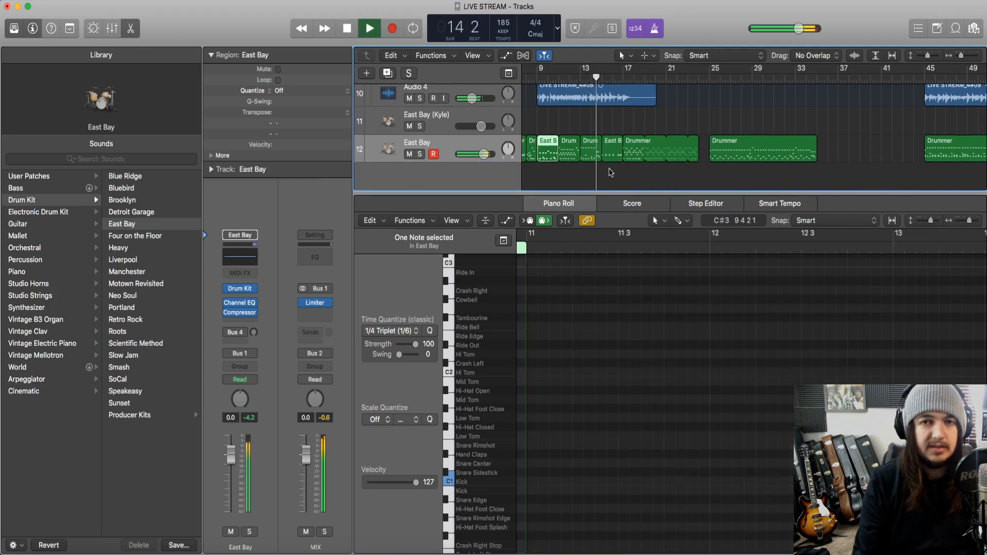
key(space)
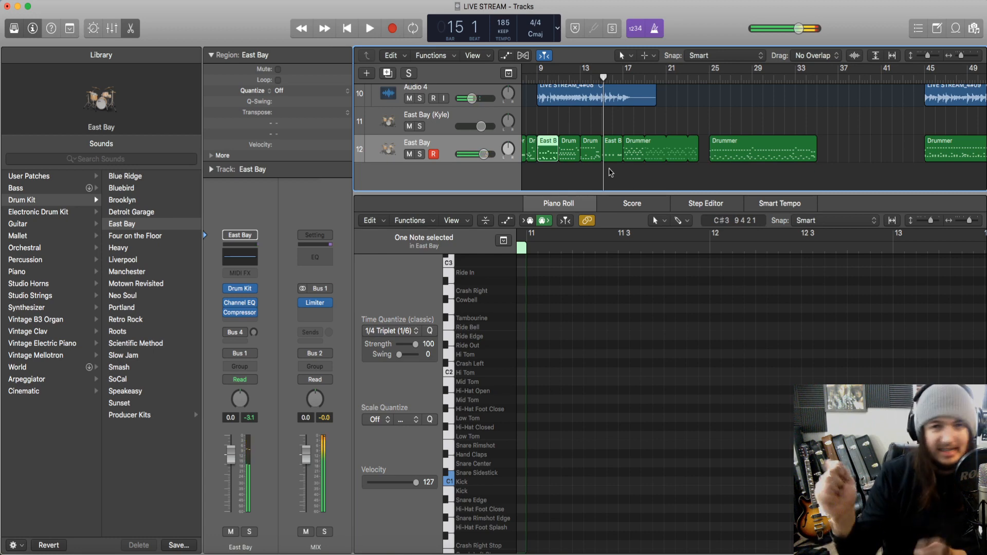
Show the notes of the Drummer region at bar 13 and set the playhead to bar 14.
scroll(633, 159, right, 3)
scroll(635, 158, left, 3)
scroll(636, 157, up, 2)
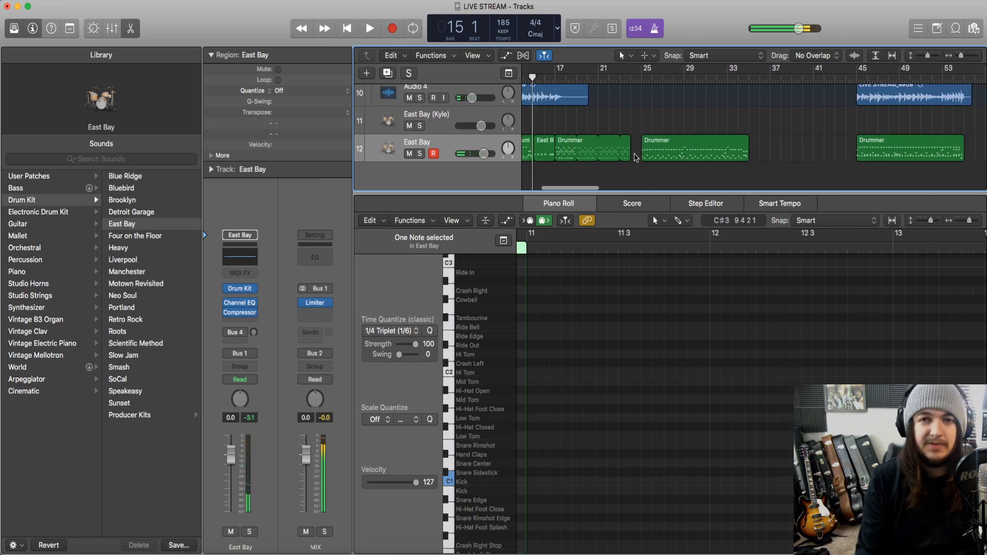
click(574, 179)
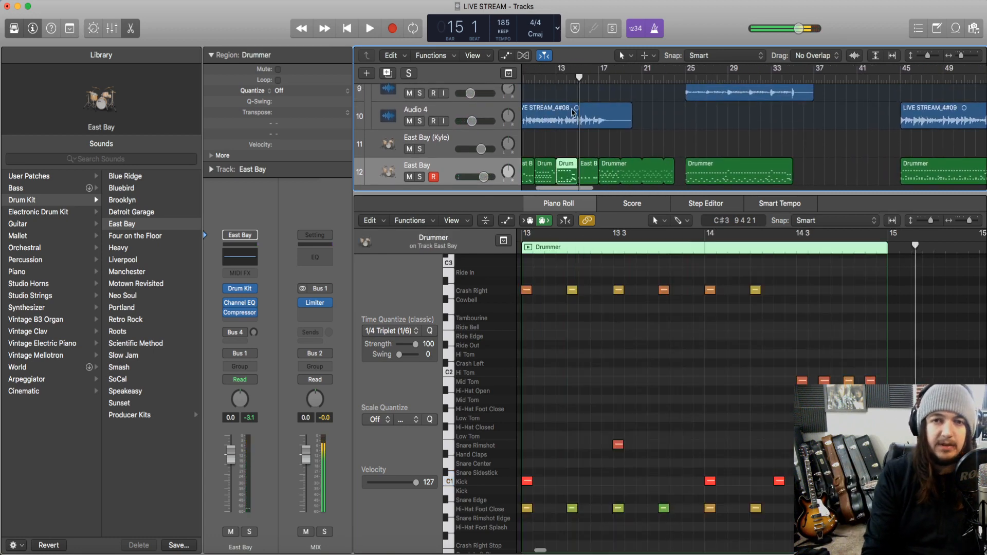
key(comma)
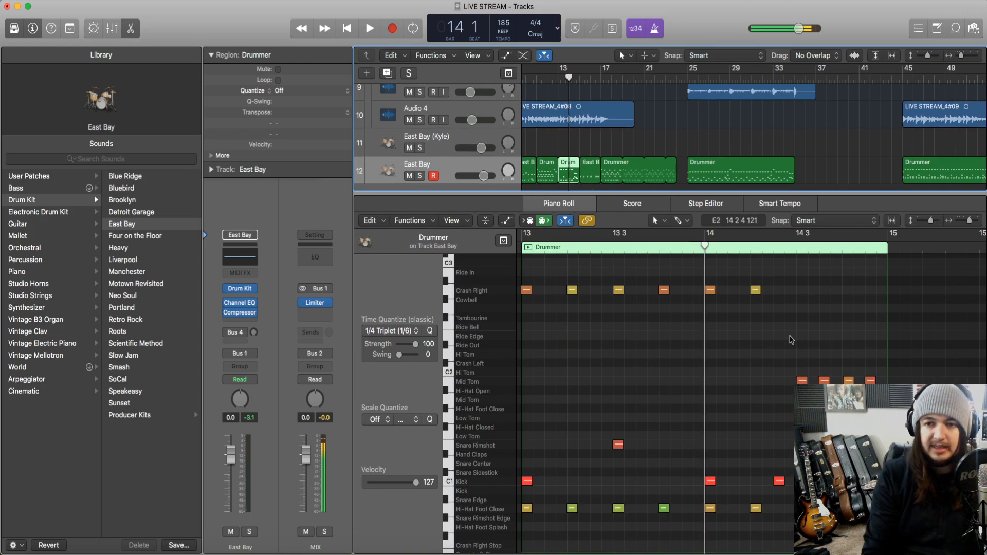
scroll(776, 486, right, 1)
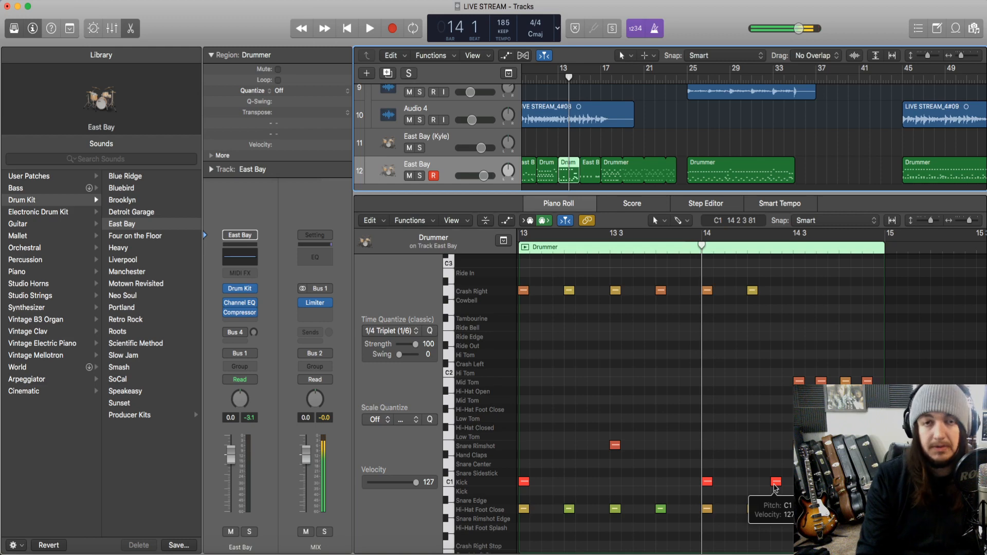
Play bar 14, select the first two mid tom notes of its closing fill, and return the playhead to bar 13.
key(space)
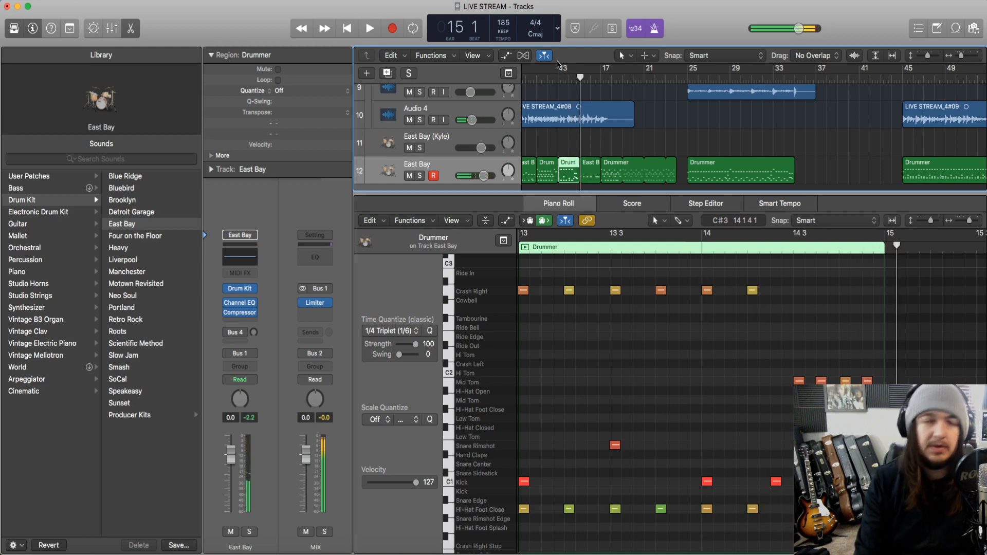
drag(795, 367, 829, 390)
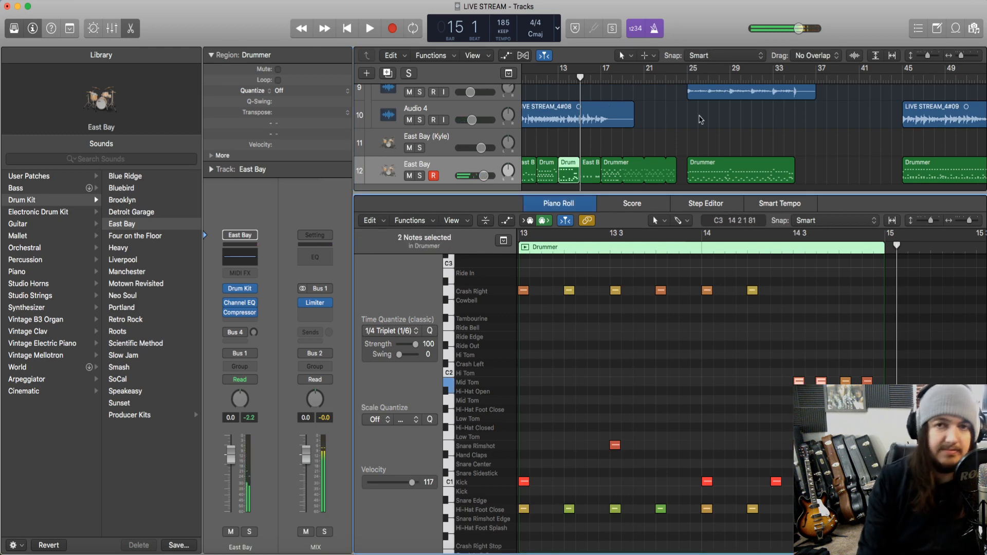
click(669, 80)
click(558, 78)
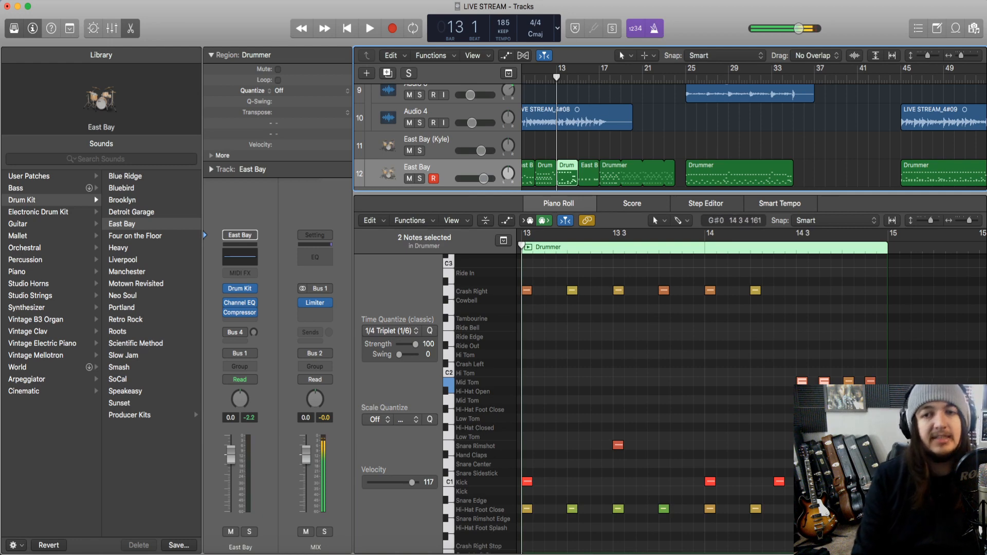
scroll(726, 505, up, 2)
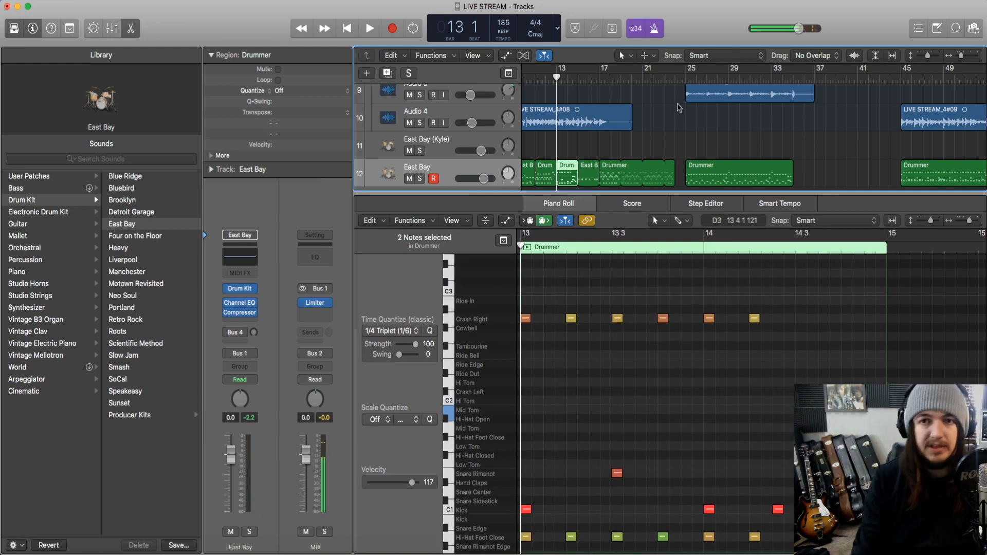
Play the section starting at bar 25 with the East Bay drum track in view.
click(684, 77)
click(688, 78)
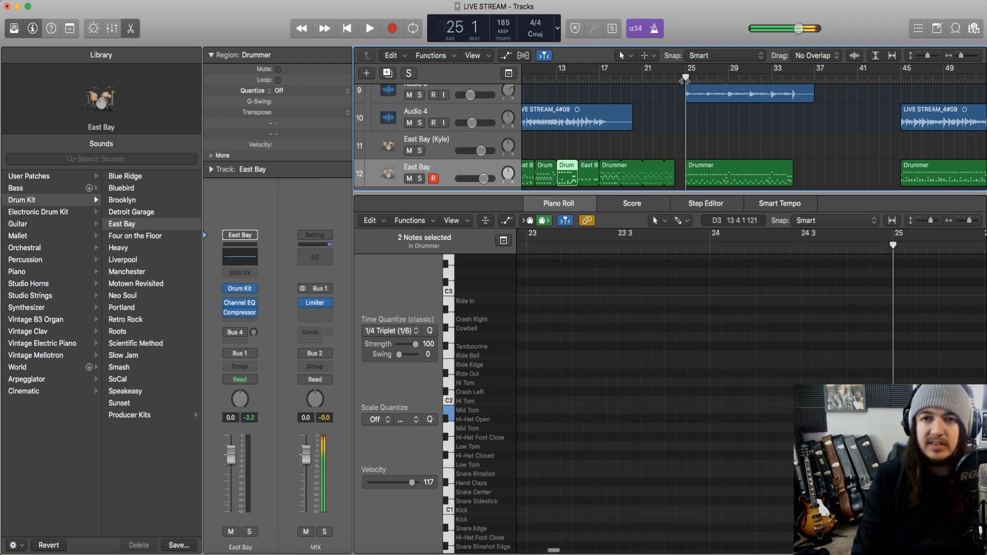
scroll(675, 98, up, 1)
key(space)
scroll(787, 130, right, 3)
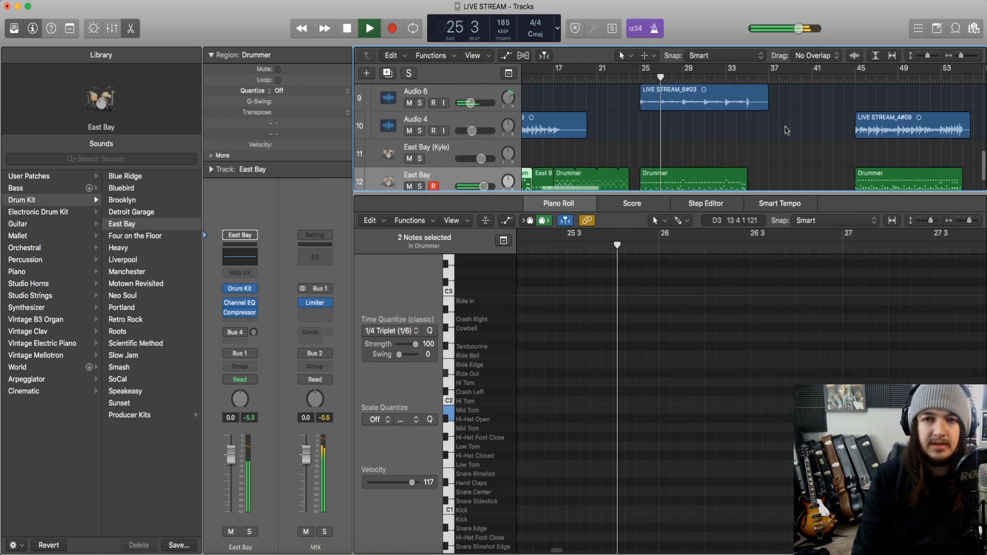
scroll(787, 130, down, 1)
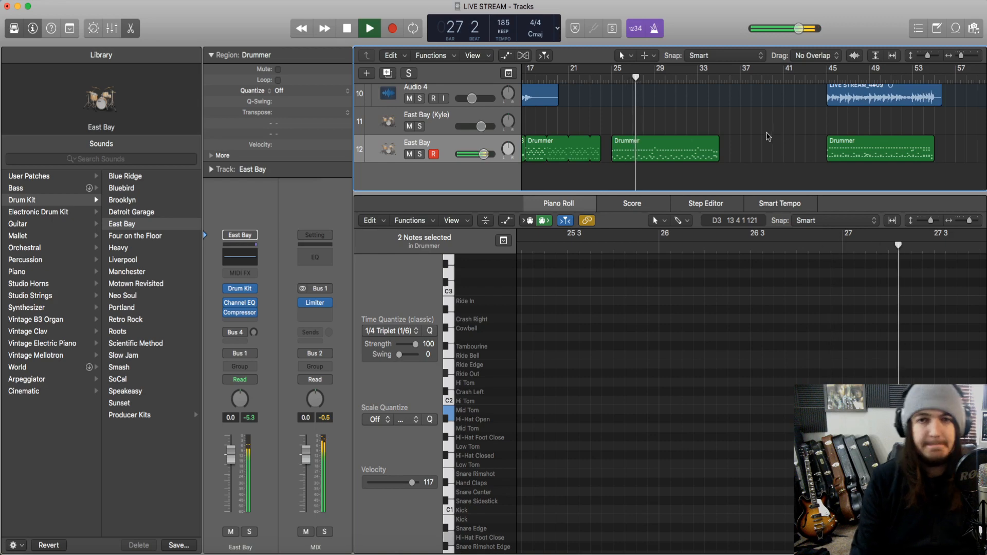
Show the notes of the Drummer region at bar 25 below an enlarged track area, and stop with the playhead at bar 25.
click(671, 155)
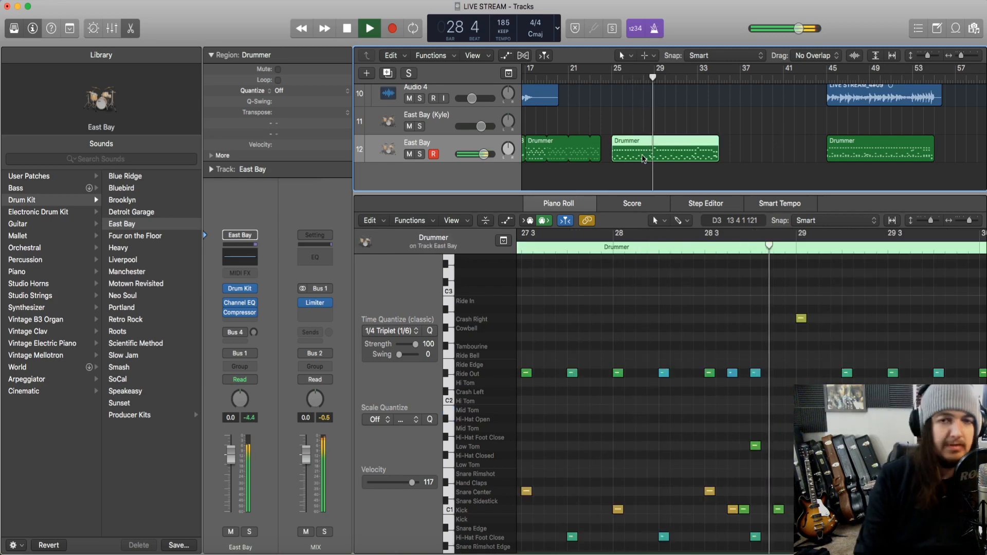
drag(630, 198, 629, 246)
key(space)
key(shift+Return)
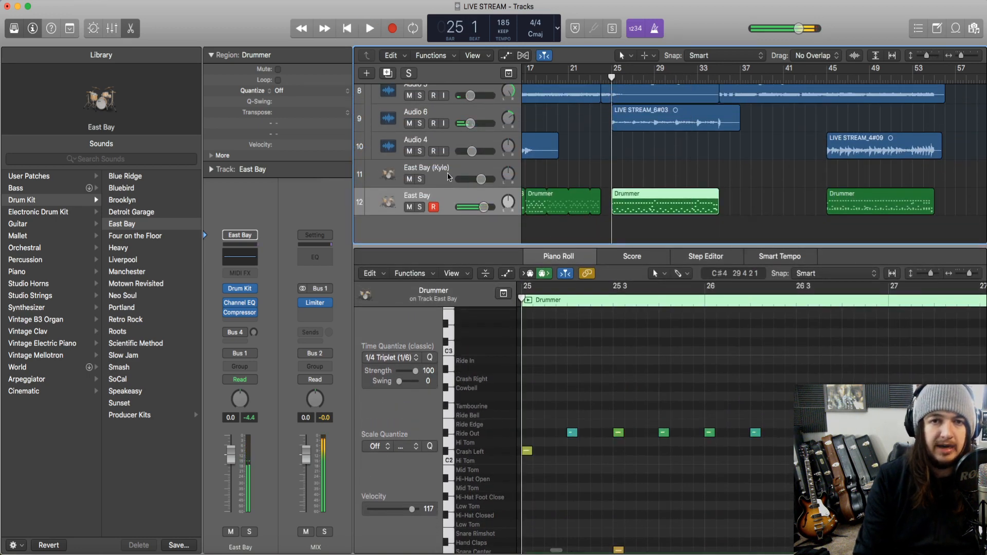
Move the Drummer region on the East Bay (Kyle) track from bar 1 to bar 25.
click(597, 178)
scroll(595, 230, left, 8)
click(530, 260)
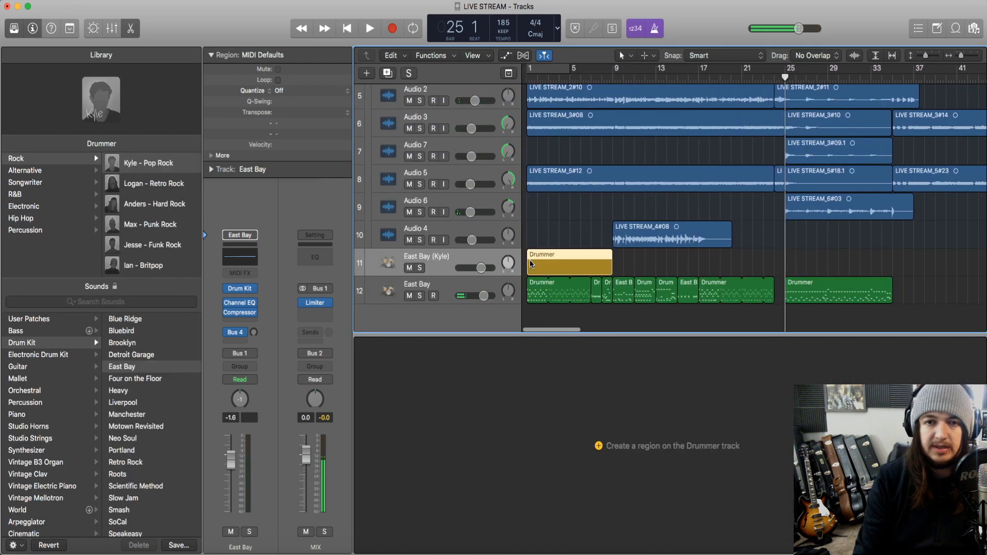
drag(551, 264, 810, 265)
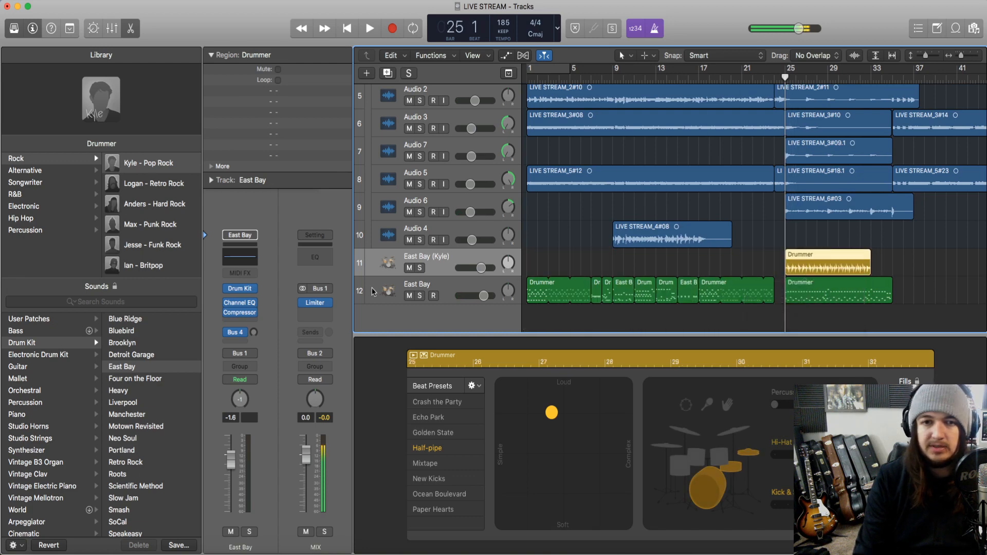
Extend the East Bay (Kyle) region to bar 35 and play it from bar 25 with the East Bay MIDI track muted.
click(409, 296)
drag(869, 272, 892, 273)
key(space)
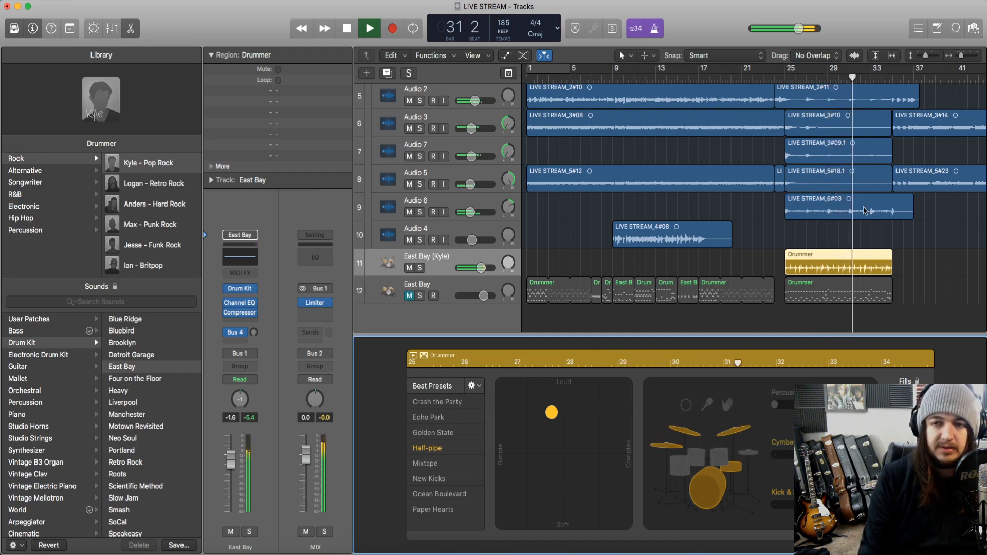
click(786, 77)
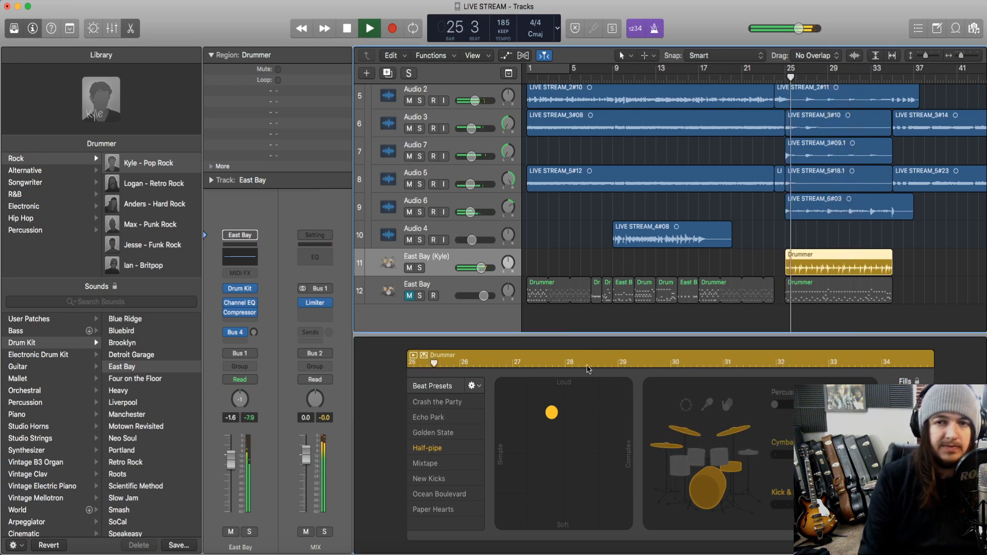
key(space)
Make the bar 25 Drummer region's beat much softer and simpler, and play it from bar 25.
drag(548, 419, 544, 434)
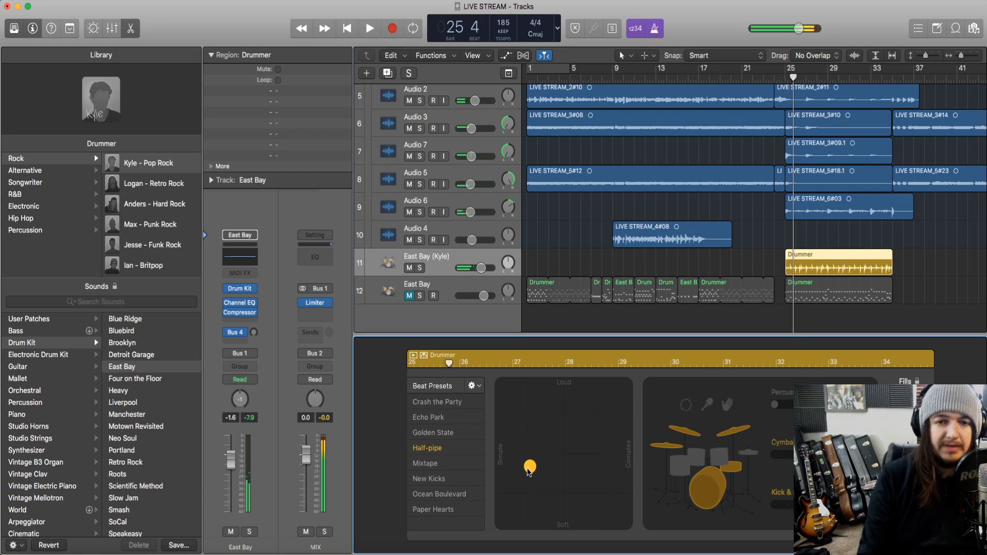
click(783, 80)
key(space)
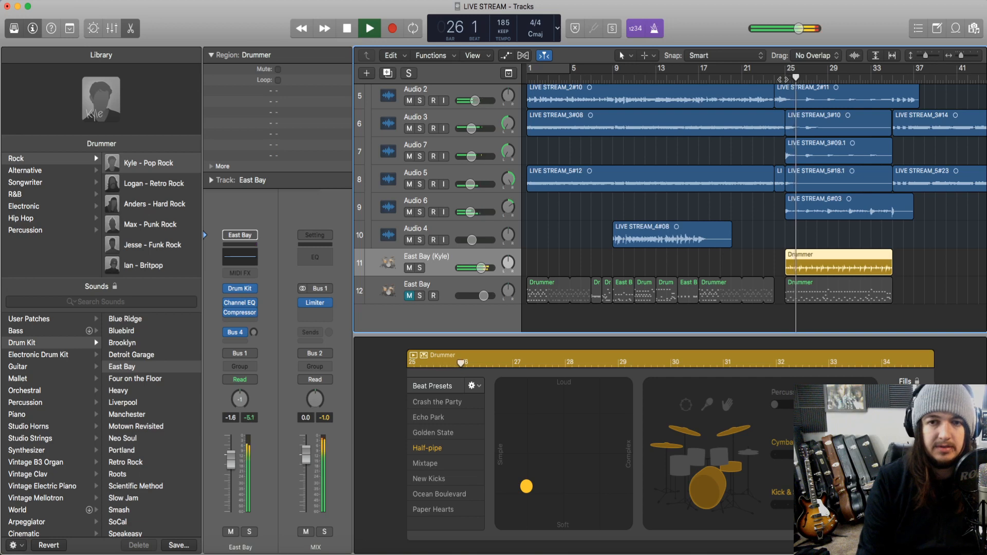
scroll(754, 199, right, 10)
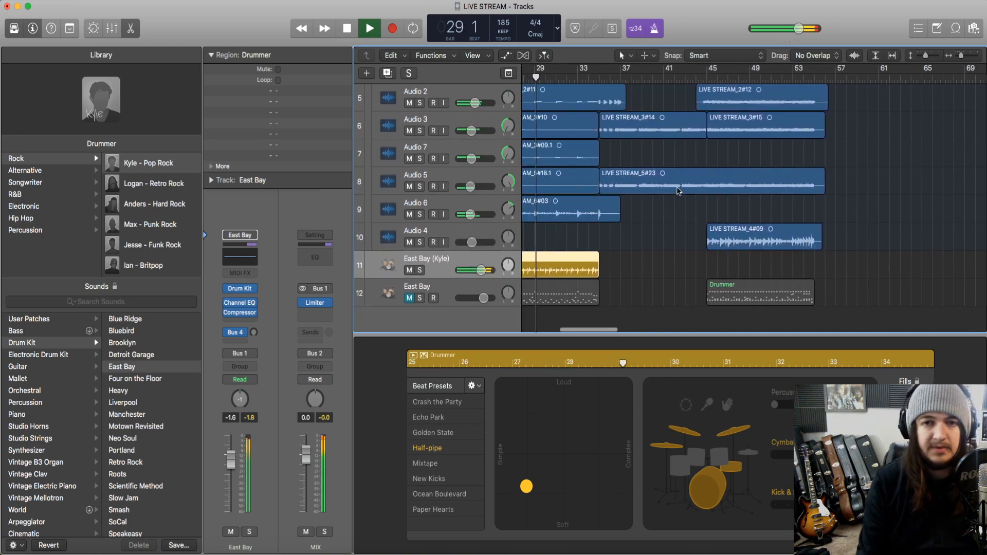
scroll(677, 191, left, 5)
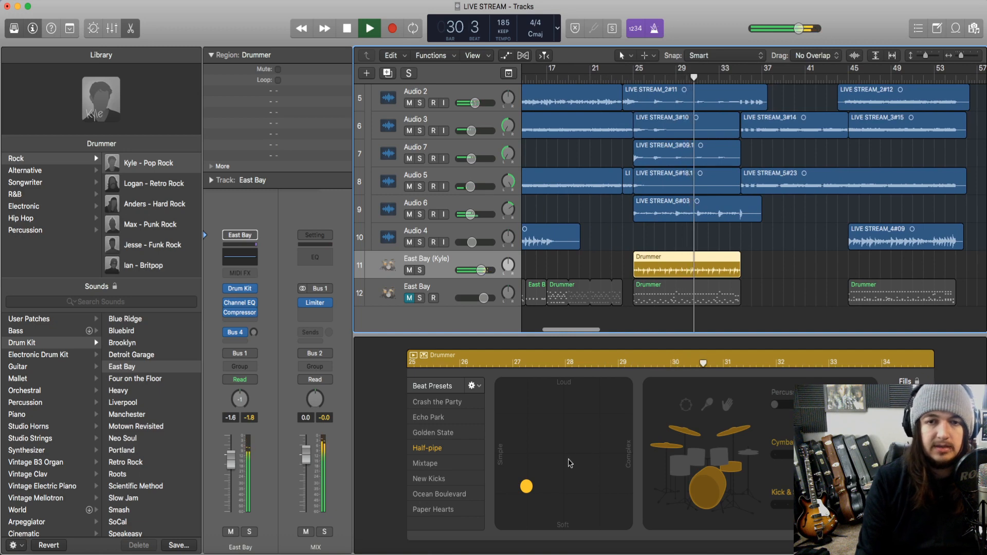
key(space)
Set the Drummer region's beat to maximum loudness and complexity, play it from bar 25, and return the playhead there.
click(551, 449)
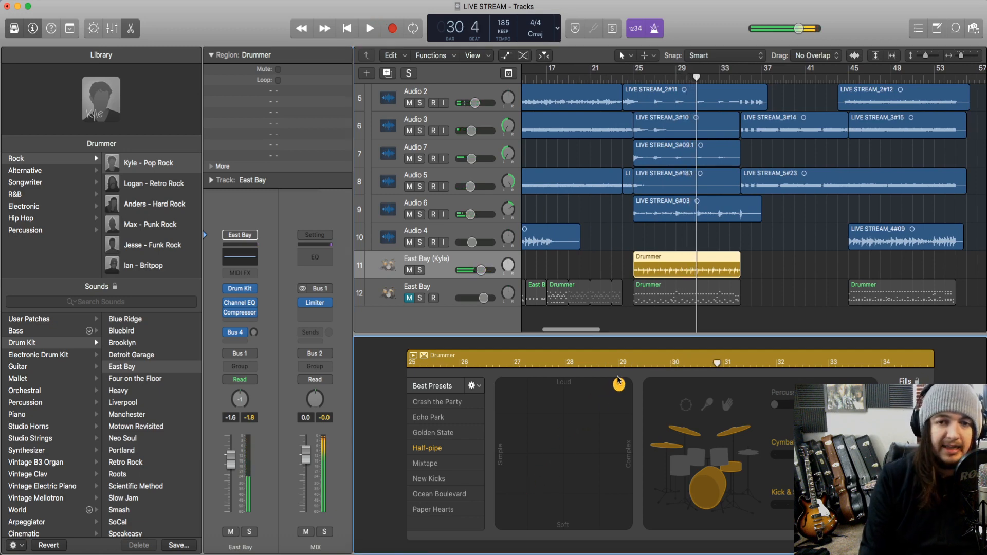
click(633, 79)
key(space)
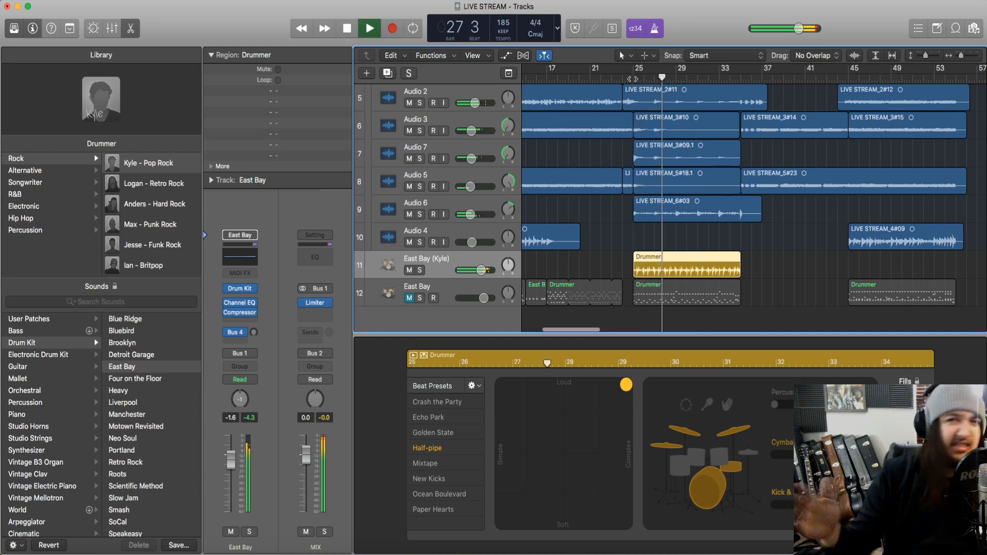
key(space)
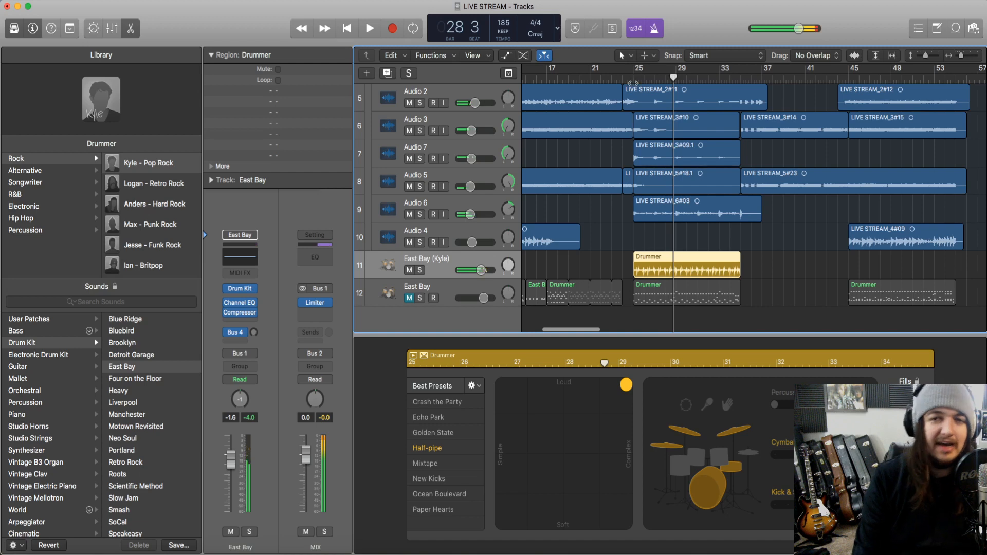
click(631, 79)
scroll(632, 108, left, 1)
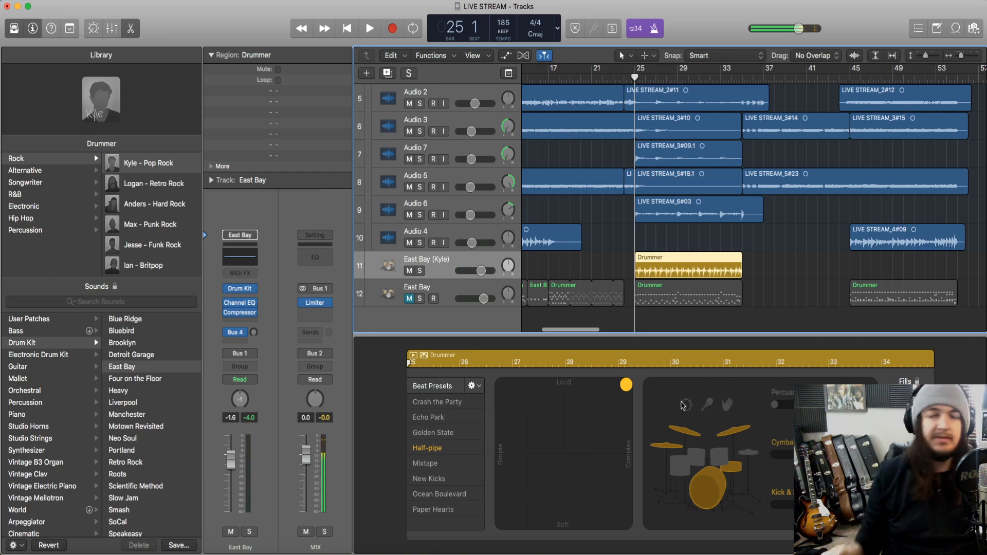
Set the Drummer region's beat back to a soft, simple feel and play it up to bar 28.
drag(626, 389, 569, 430)
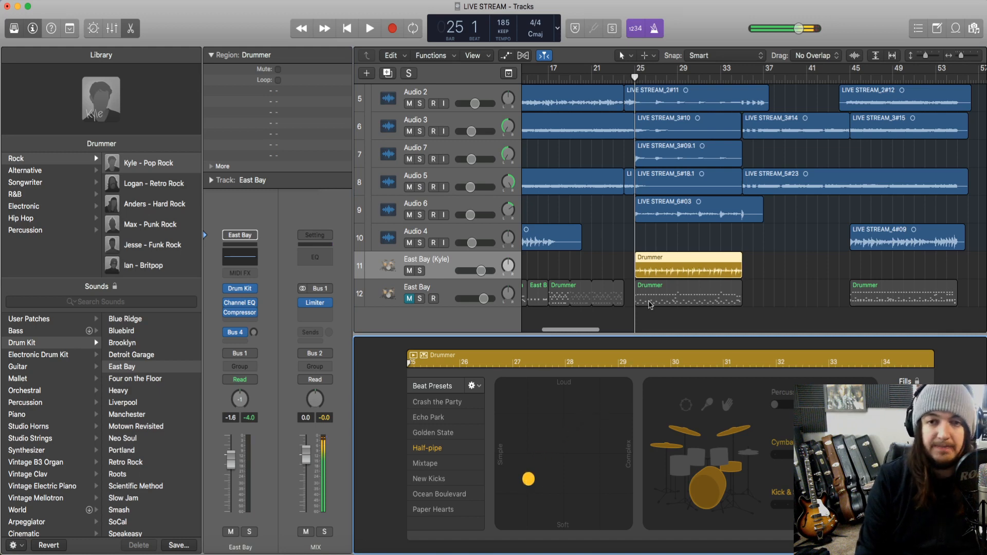
key(space)
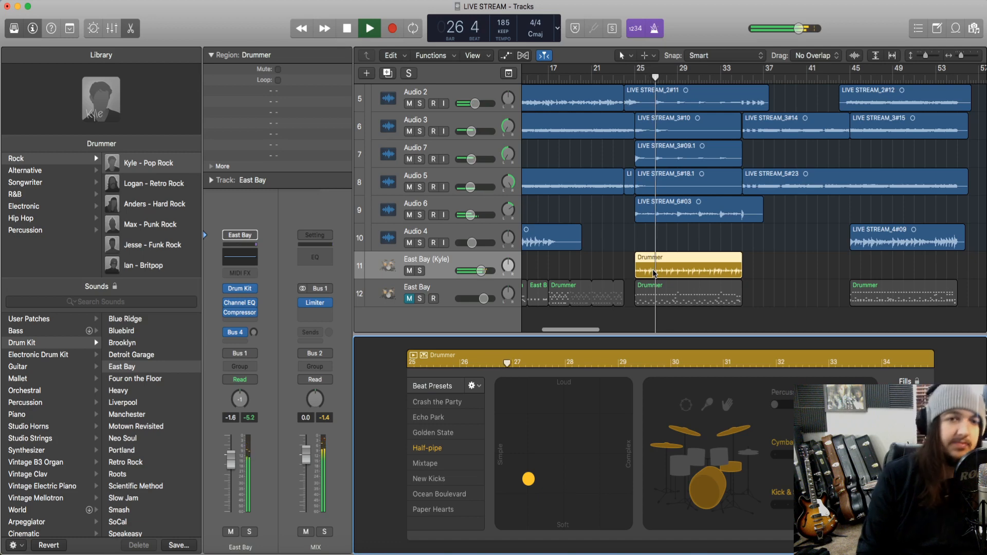
key(space)
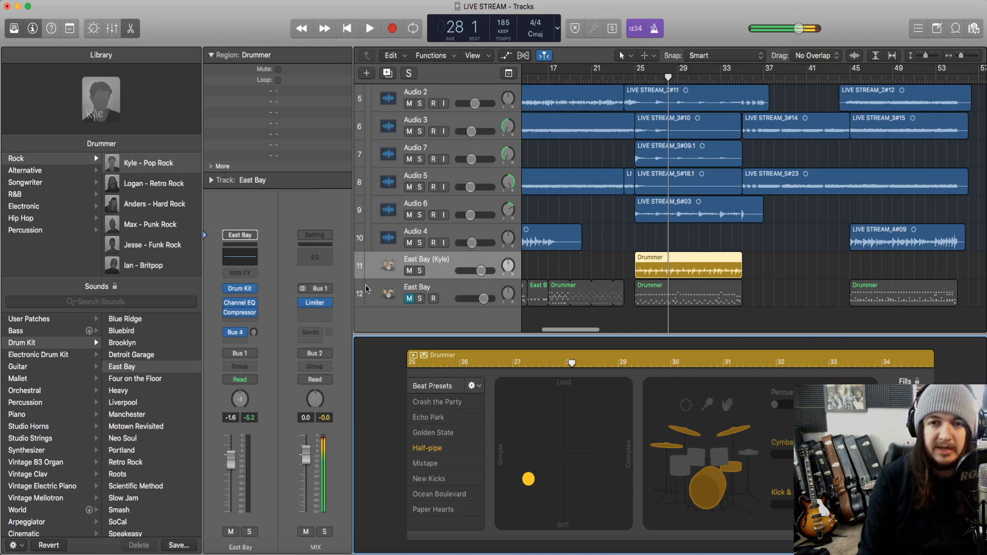
Unmute the East Bay track and show all notes of its Drummer region from bar 25 to bar 35.
click(410, 298)
double_click(695, 294)
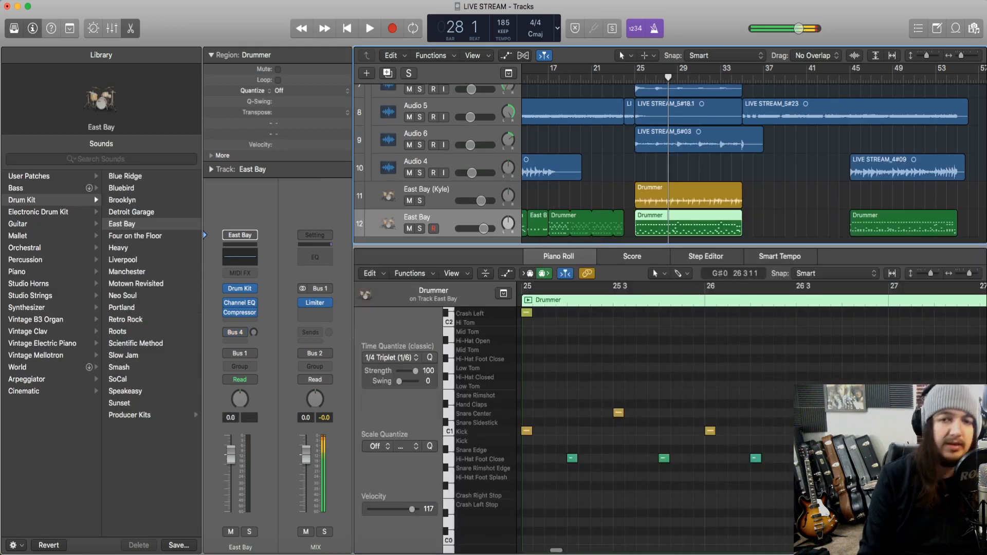
drag(969, 274, 962, 273)
scroll(749, 421, right, 10)
scroll(610, 368, up, 5)
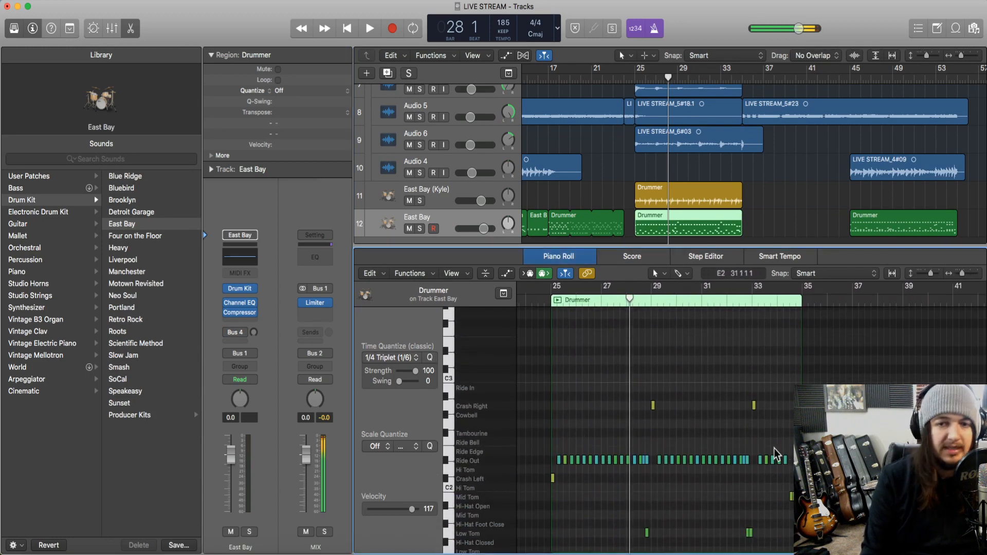
Select the Ride Out notes, clear the selection, play the region from bar 28, and place the playhead in bar 33.
drag(794, 444, 524, 470)
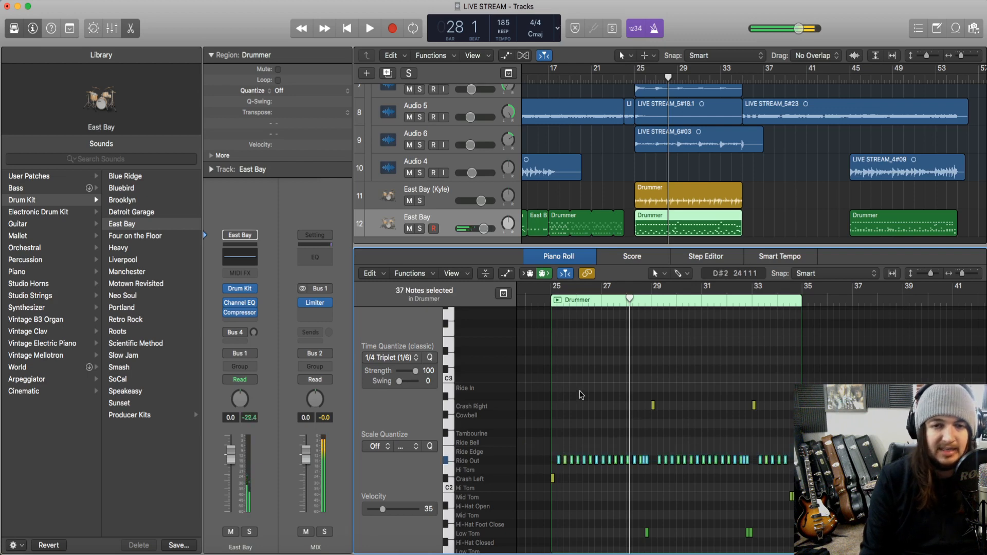
click(606, 411)
key(space)
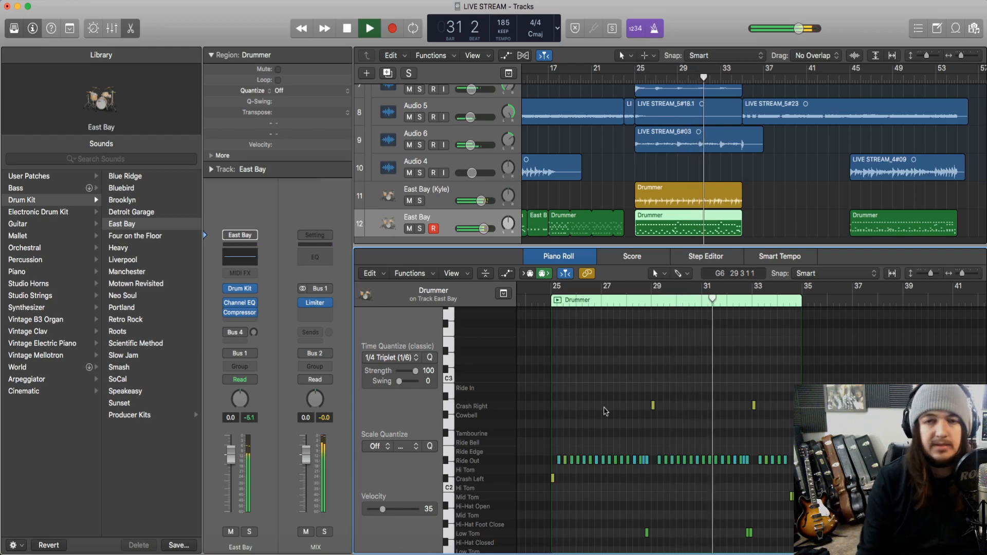
key(space)
click(719, 308)
click(765, 304)
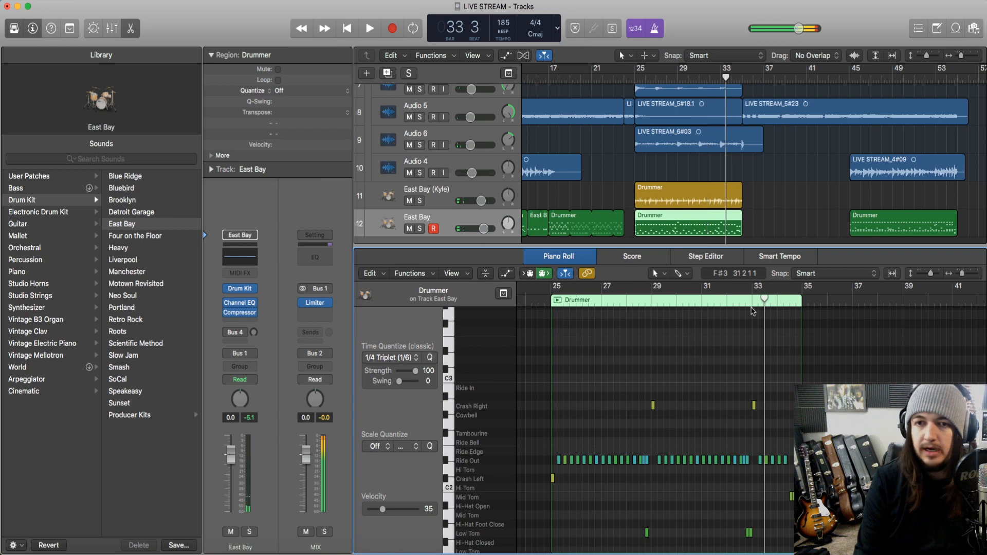
Mute the East Bay (Kyle) track and play the East Bay MIDI drums from bar 25.
click(410, 201)
click(636, 77)
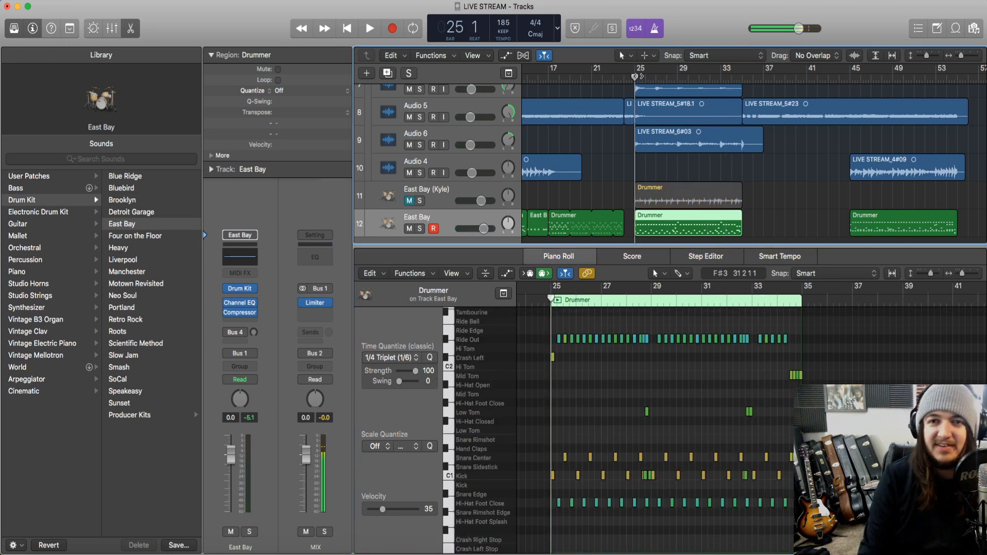
key(space)
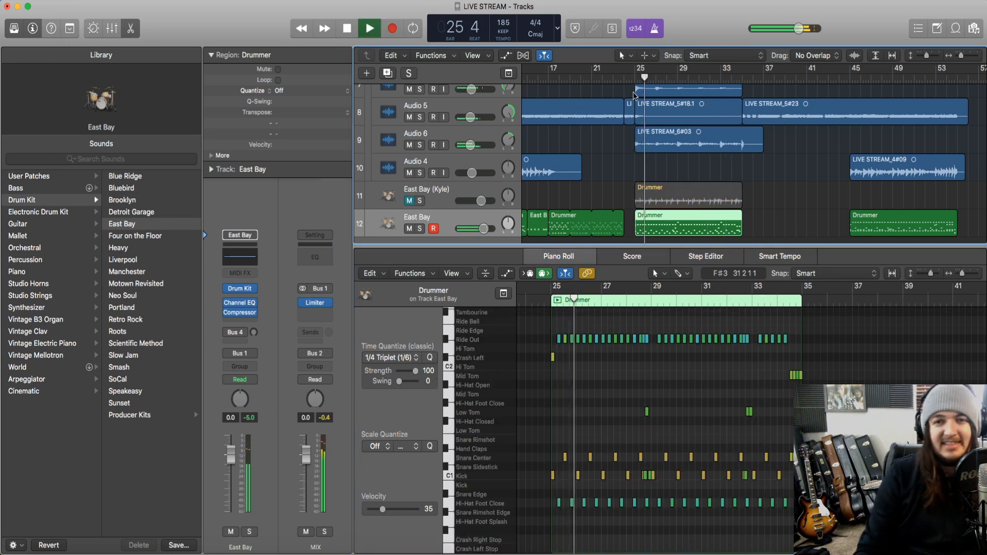
key(space)
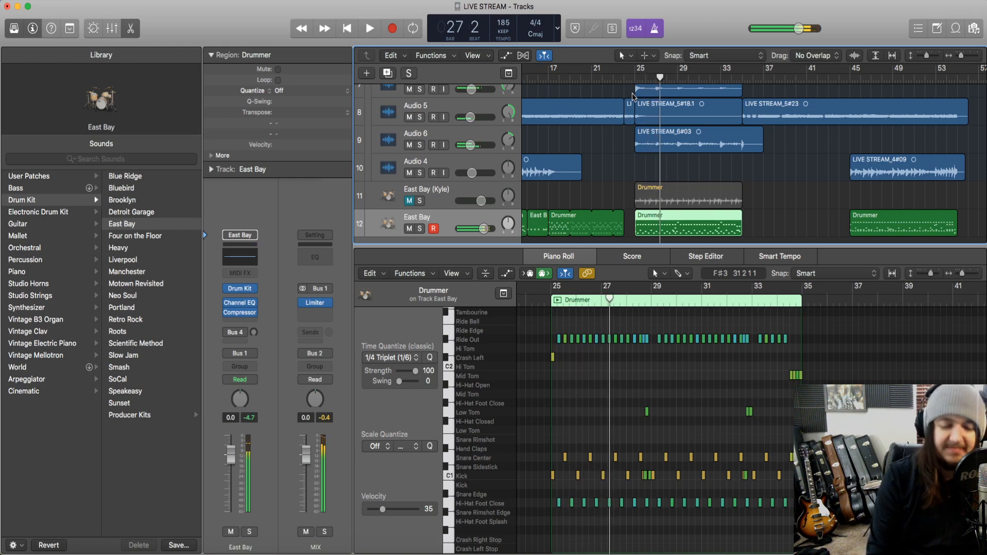
Play the closing fill from bar 33, and play the drumless guitar section from bar 37.
scroll(694, 89, right, 3)
click(652, 78)
key(space)
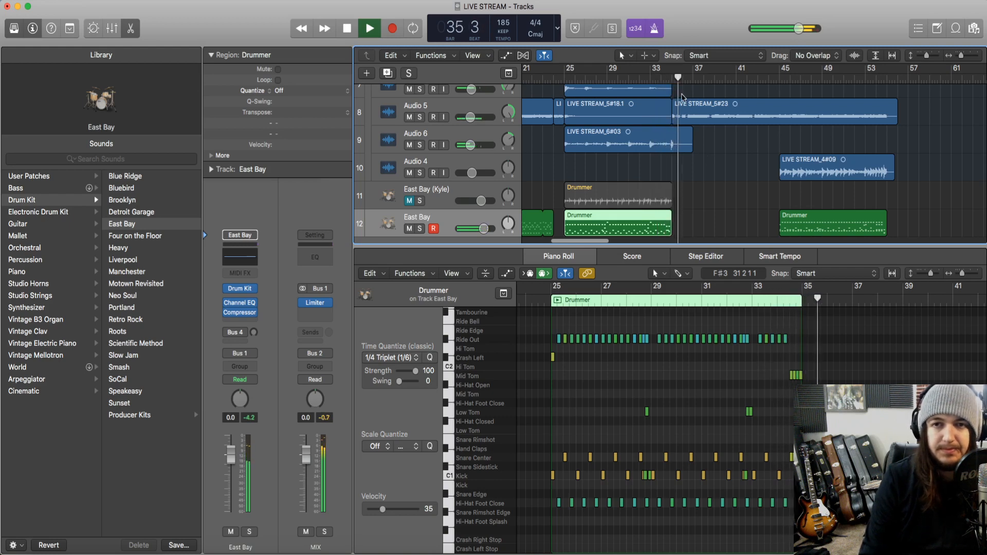
key(space)
scroll(724, 143, right, 4)
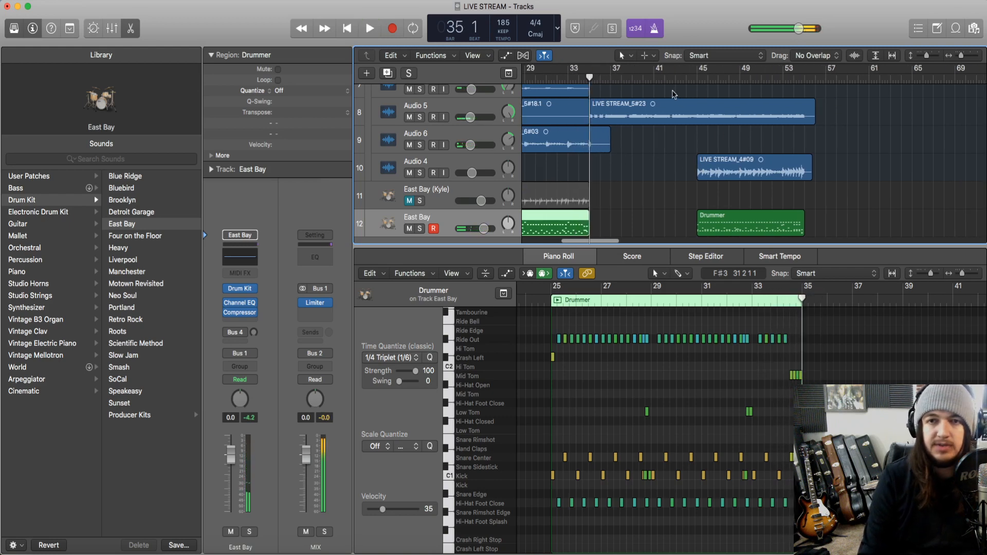
click(612, 80)
key(space)
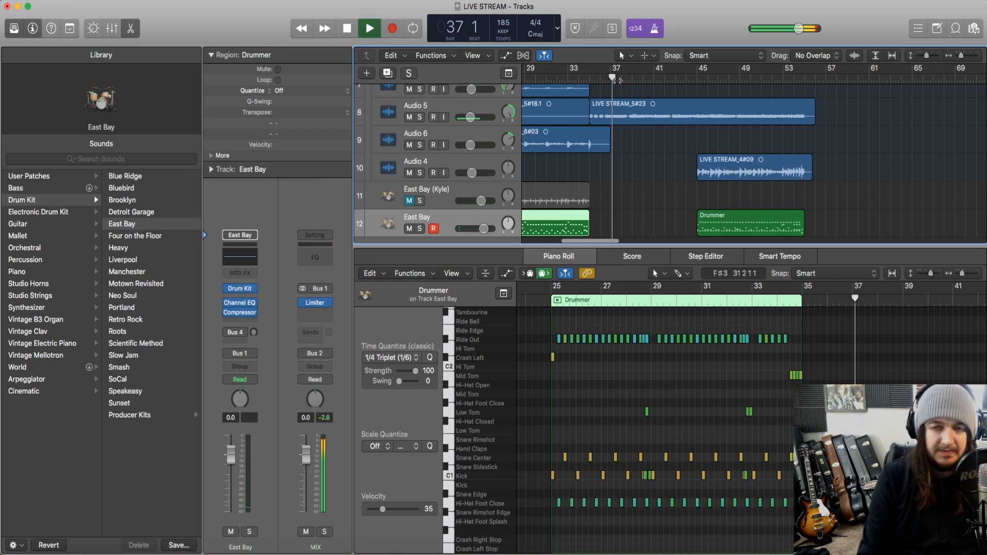
scroll(700, 170, right, 4)
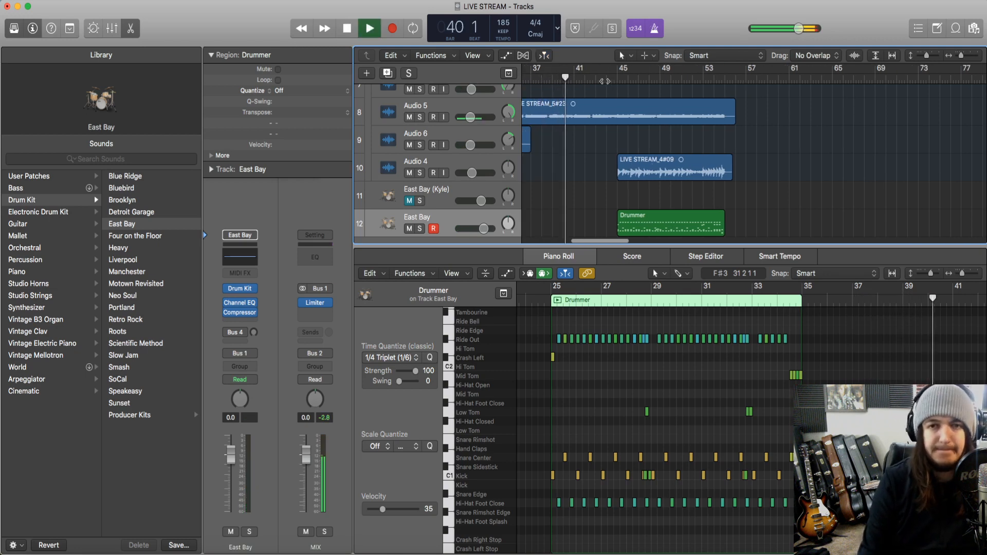
Play the last drum section from bar 44 through its end, and return the playhead to bar 45.
click(605, 81)
scroll(606, 144, down, 1)
key(space)
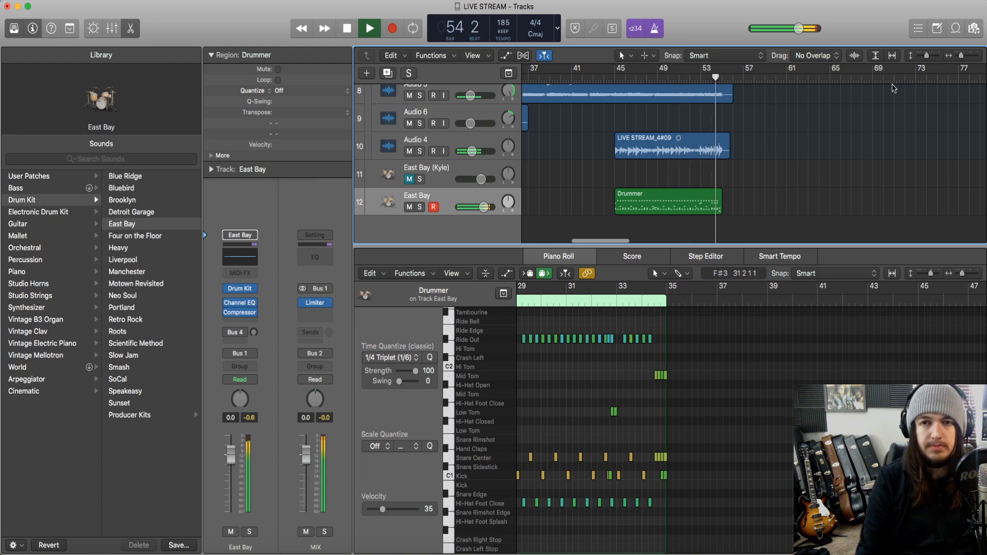
key(space)
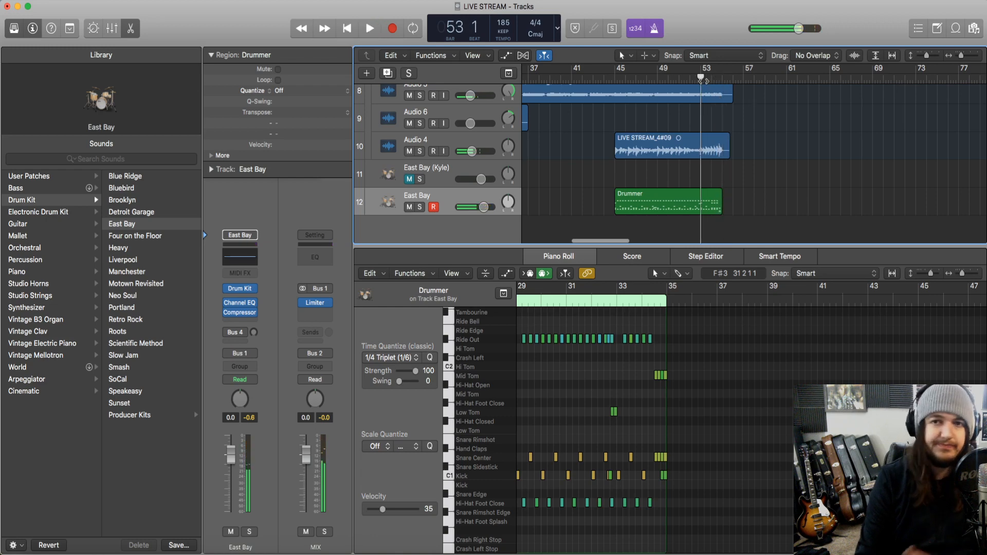
click(612, 78)
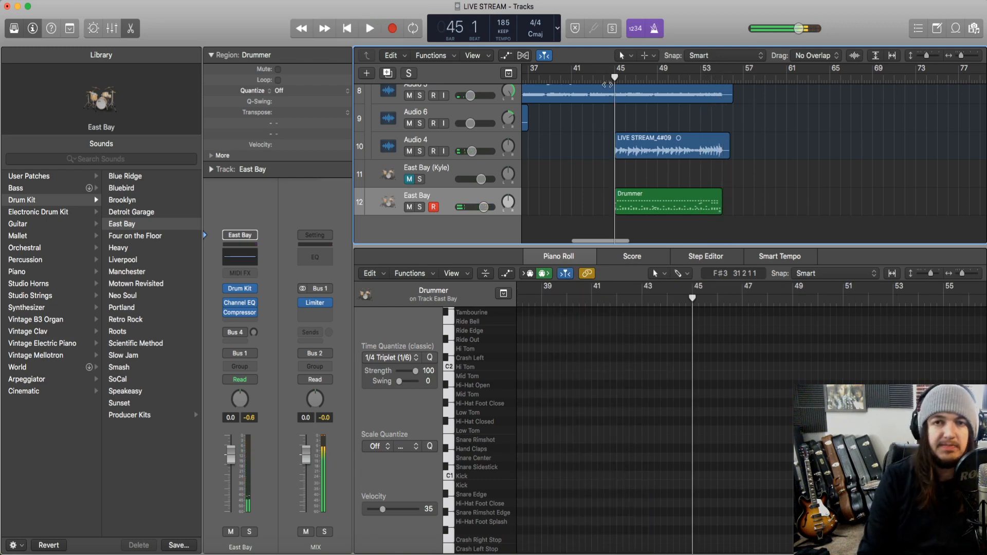
Move the East Bay (Kyle) Drummer region to bar 45, unmute its track, and mute the East Bay MIDI track.
scroll(538, 187, left, 10)
drag(674, 180, 890, 265)
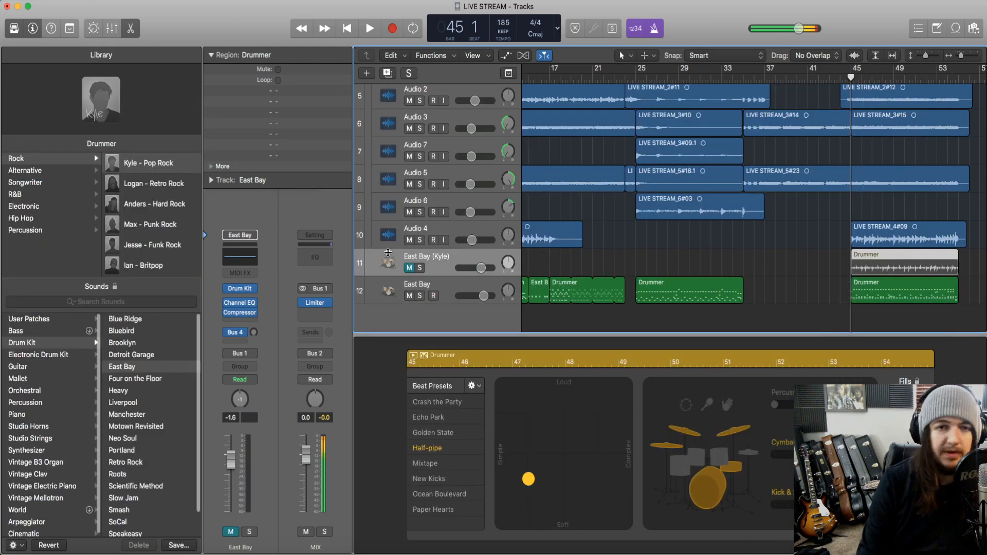
click(410, 268)
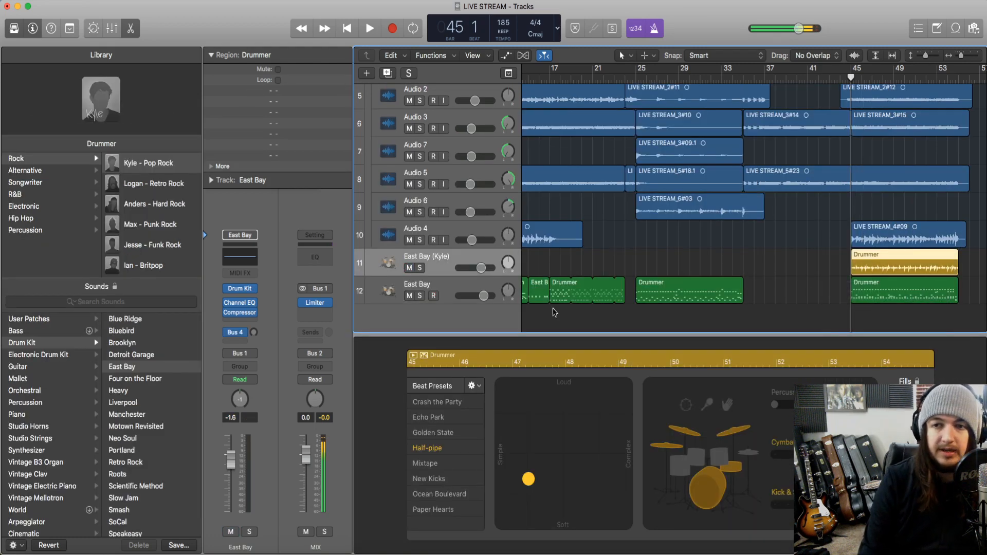
click(409, 296)
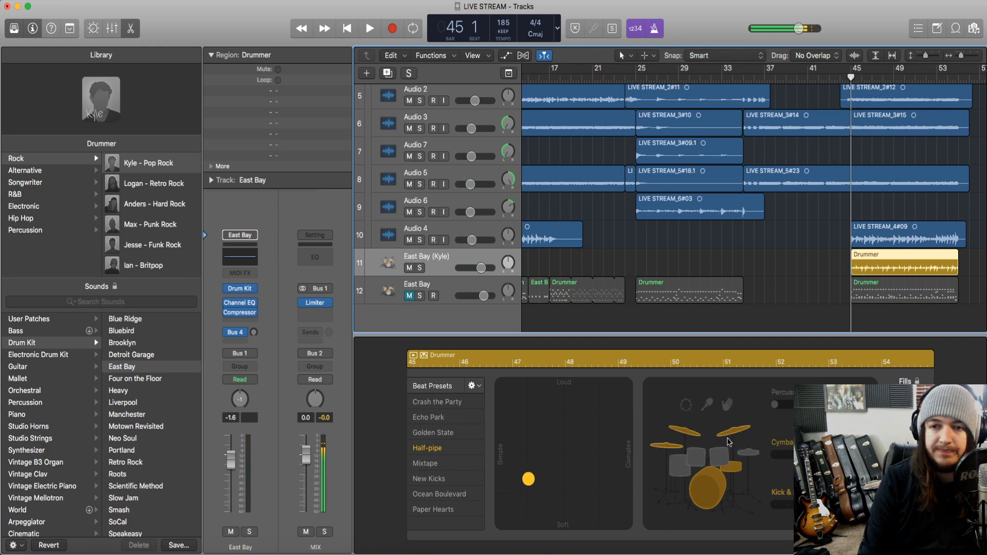
Lower the Drummer region's cymbals pattern, set its beat to the loudest and simplest feel, and play from bar 45.
drag(779, 455, 767, 457)
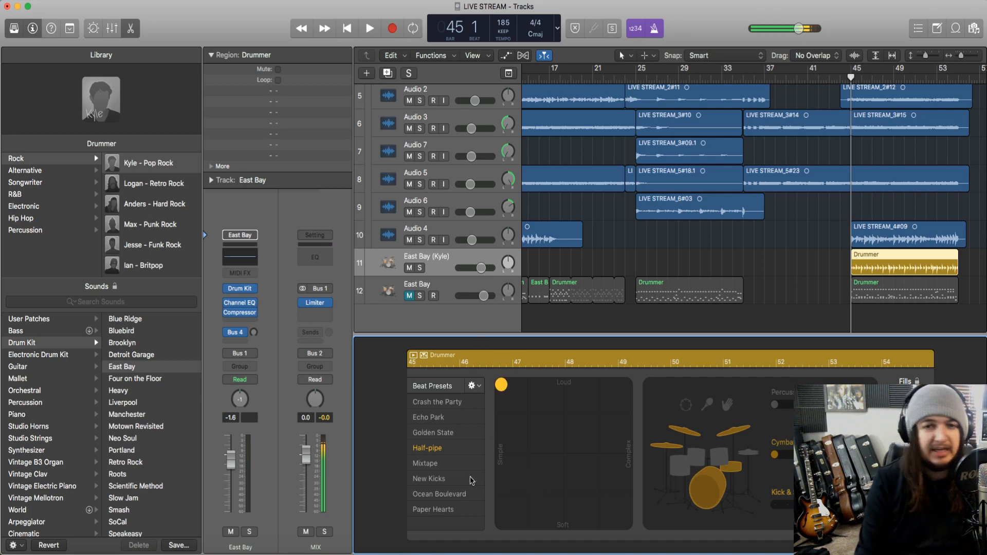
key(space)
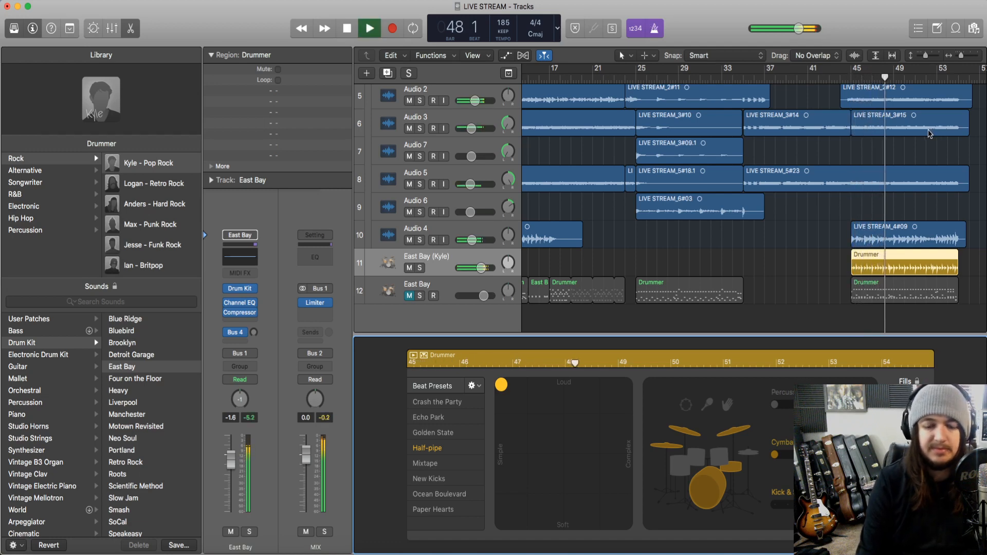
Stop playback, mute the East Bay (Kyle) Drummer track, and unmute the East Bay MIDI track.
key(space)
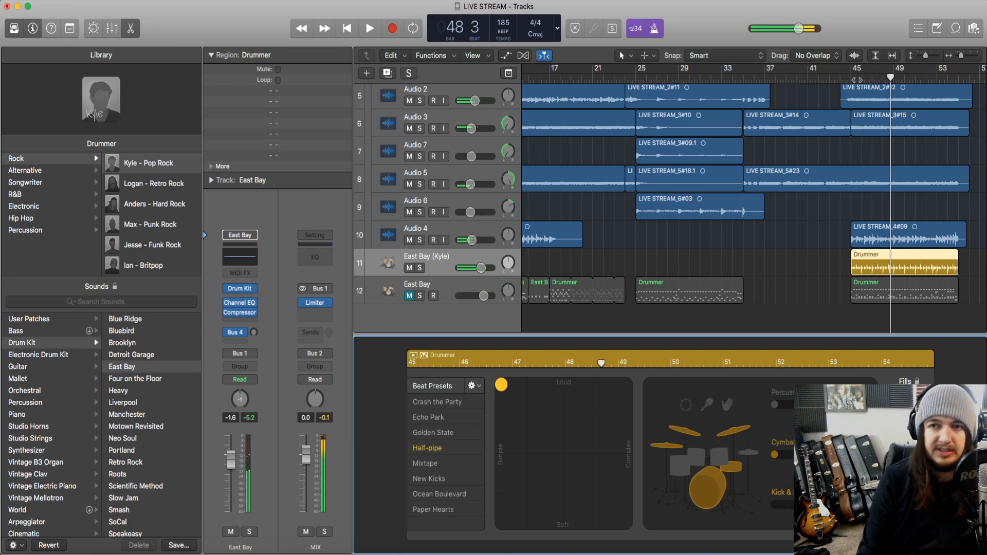
click(410, 268)
click(409, 295)
Open the last East Bay MIDI region for note editing and play its ending from bar 54.
scroll(970, 274, right, 3)
scroll(970, 274, right, 2)
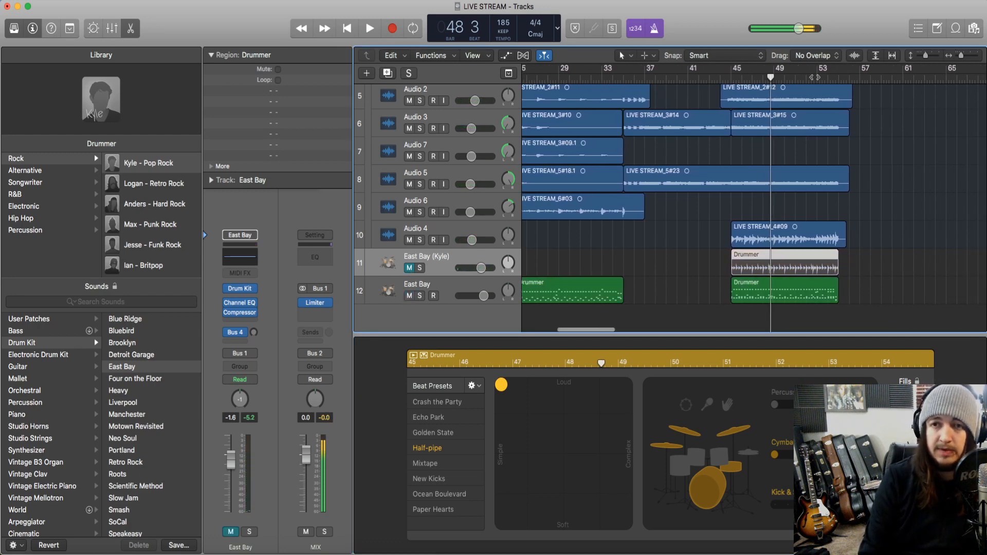
click(837, 80)
click(829, 293)
click(829, 80)
scroll(884, 182, down, 2)
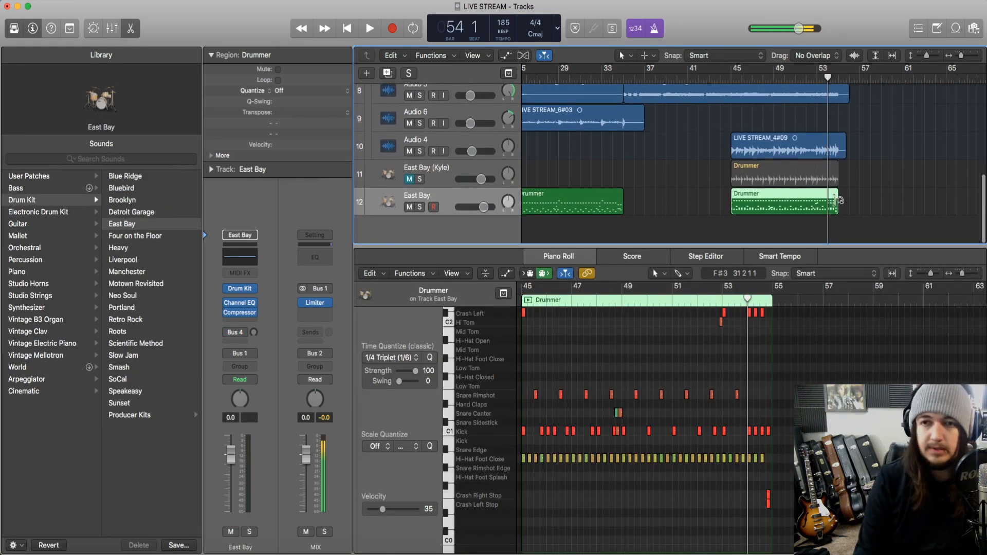
scroll(798, 380, up, 3)
key(space)
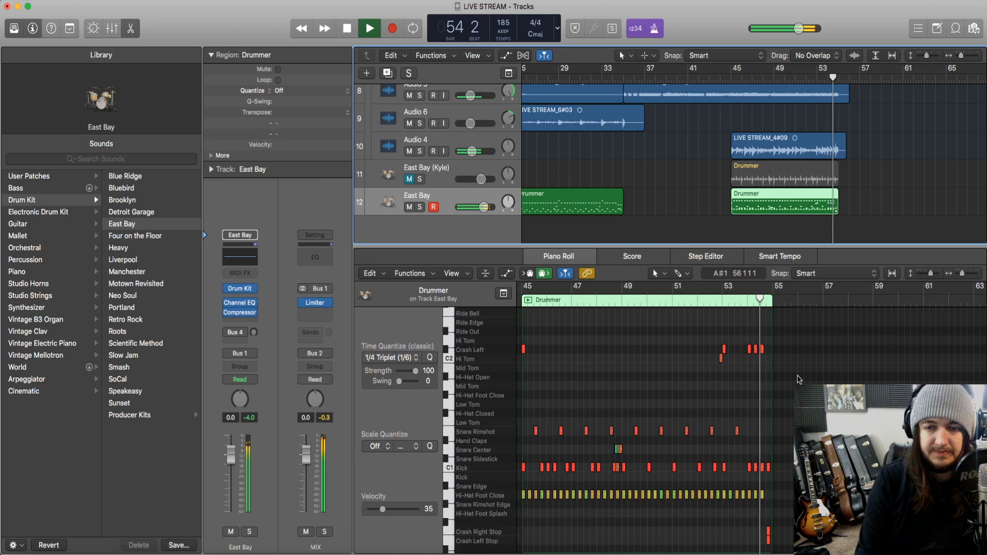
key(space)
Examine the cymbal, snare, kick and hi-hat notes of the last MIDI drum region.
click(761, 303)
scroll(763, 367, down, 5)
scroll(764, 375, up, 15)
scroll(465, 412, down, 5)
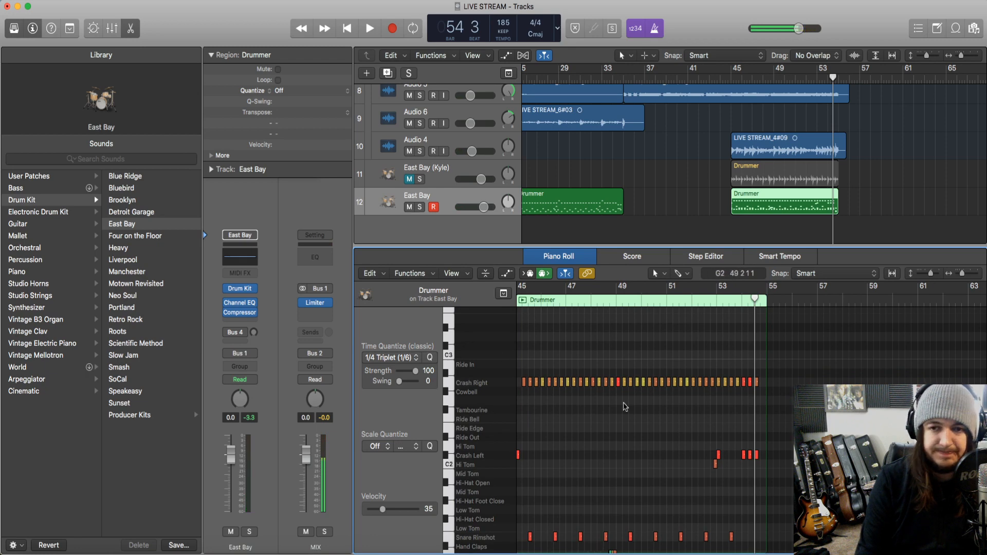
scroll(516, 437, down, 2)
scroll(708, 424, down, 2)
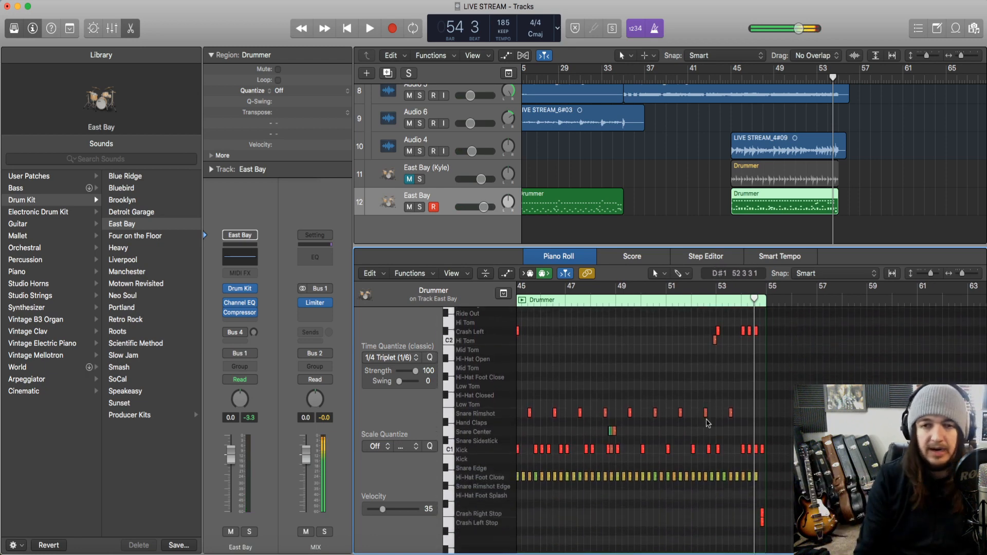
scroll(981, 334, down, 2)
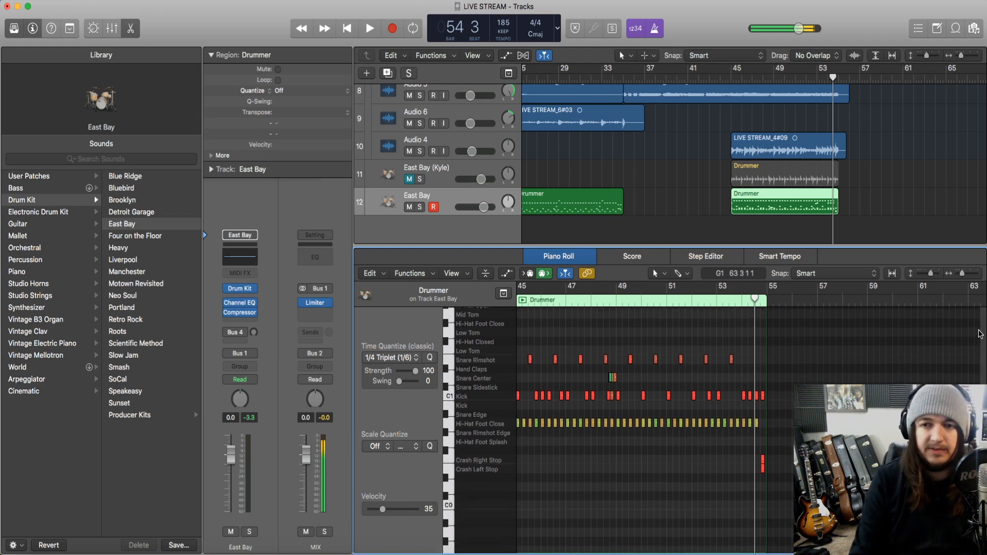
Select the Crash Right Stop and Crash Left Stop notes at the end of the last MIDI drum region.
click(973, 275)
click(973, 275)
click(973, 275)
scroll(763, 435, down, 1)
scroll(763, 434, right, 1)
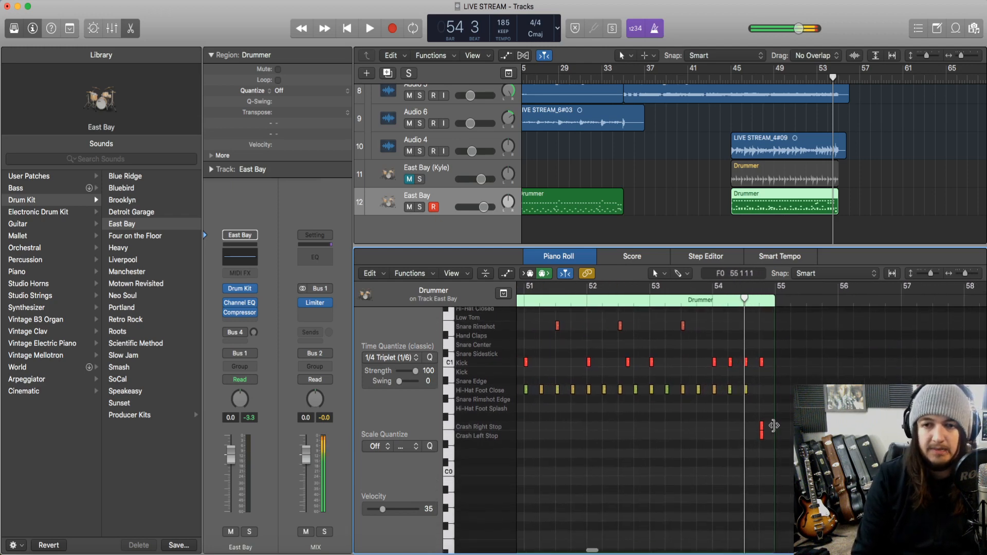
drag(755, 446, 756, 446)
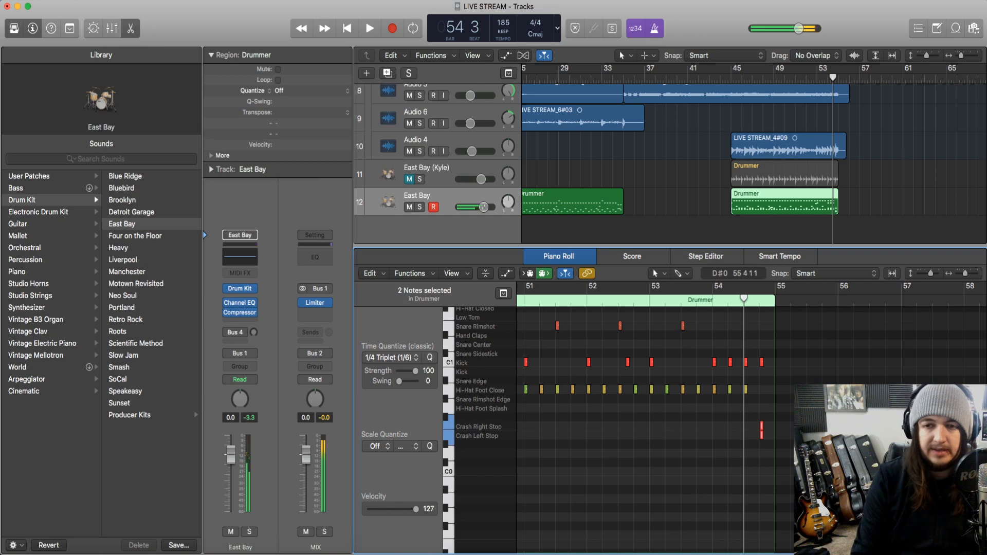
scroll(705, 386, down, 4)
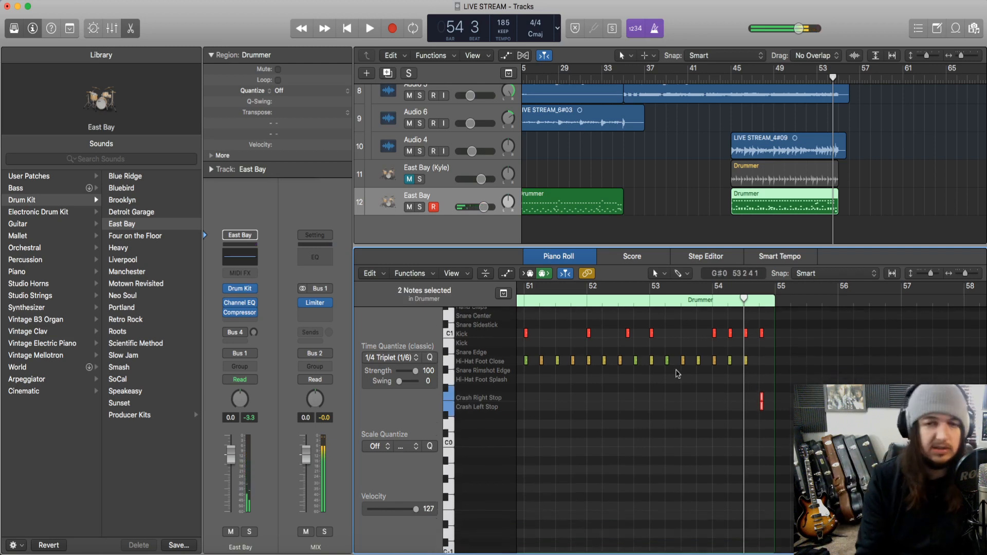
Play the last MIDI drum region's ending again to hear the crash stops.
scroll(715, 324, up, 5)
scroll(709, 313, down, 2)
click(705, 304)
scroll(692, 324, up, 1)
key(space)
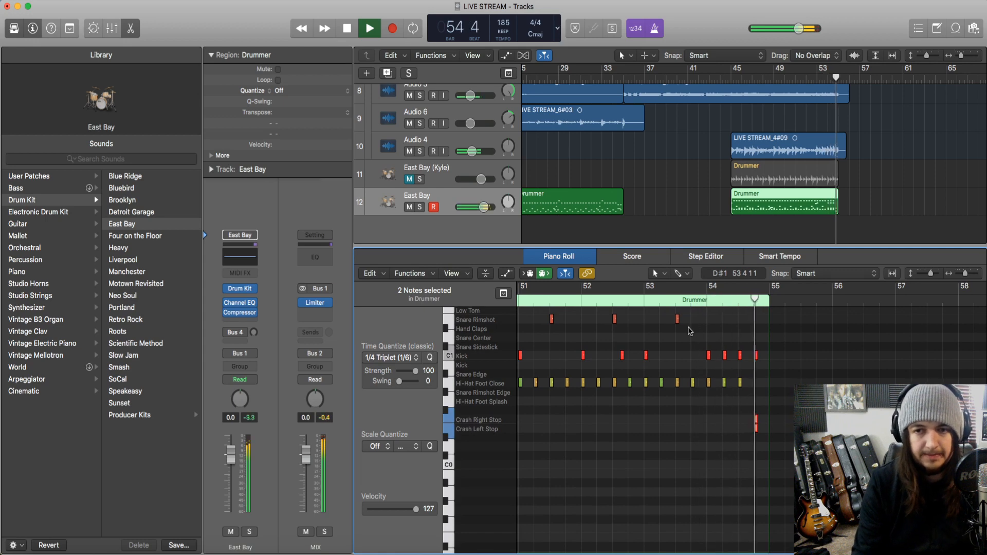
key(space)
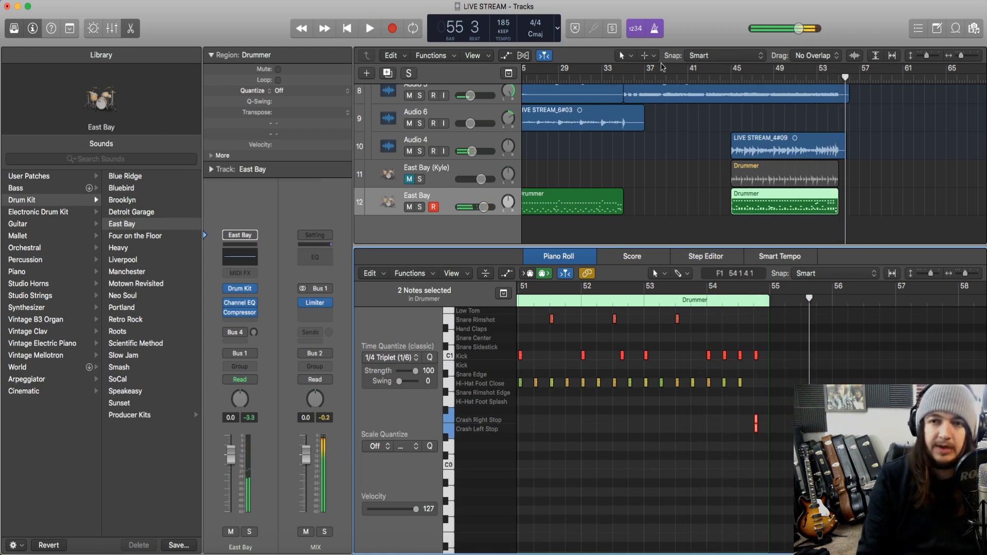
Return the playhead to bar 45 and to the start of the song at bar 1.
click(735, 76)
scroll(774, 202, up, 5)
scroll(766, 208, down, 5)
scroll(765, 207, left, 10)
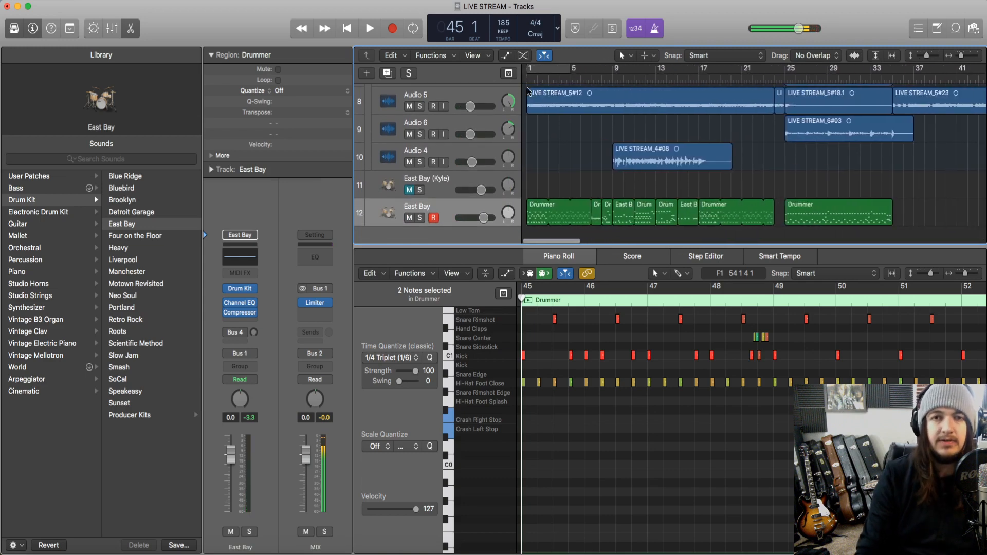
click(527, 81)
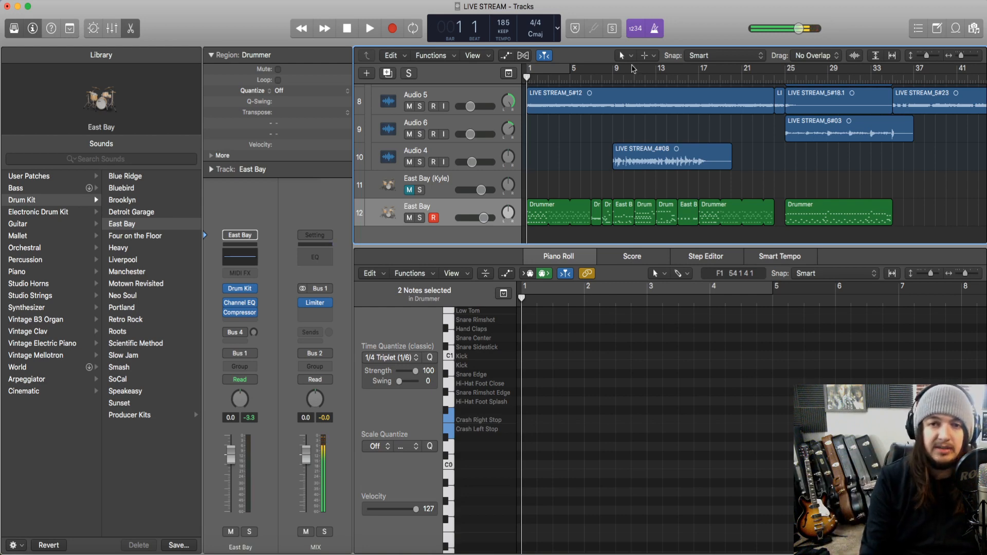
scroll(921, 219, left, 2)
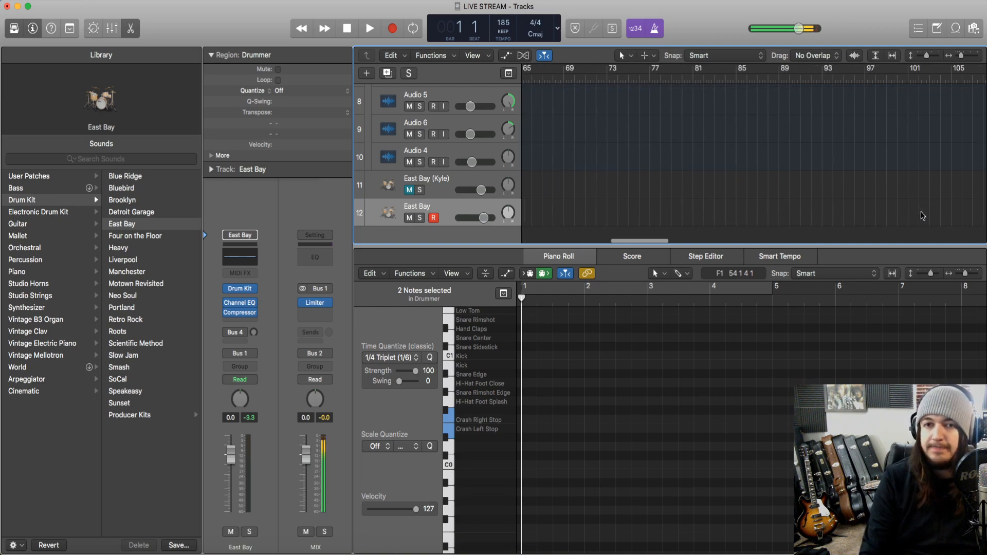
scroll(920, 216, right, 2)
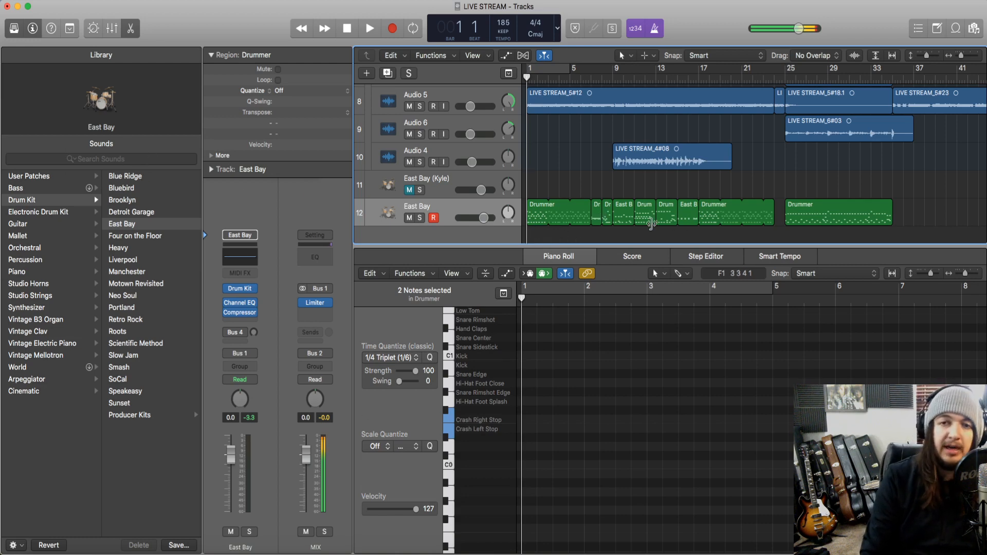
Select the first East Bay MIDI region and examine its drum notes.
click(564, 216)
scroll(587, 429, up, 5)
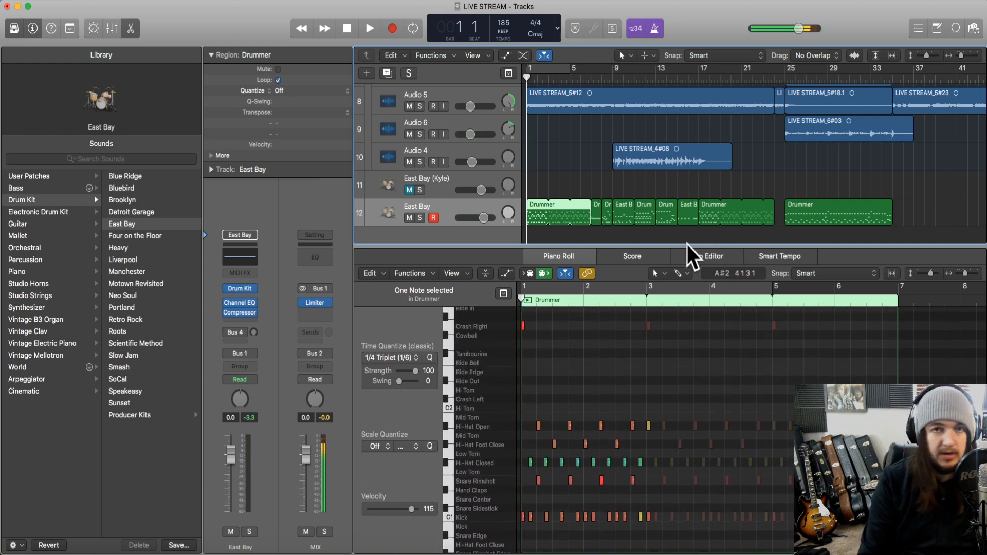
scroll(491, 424, down, 4)
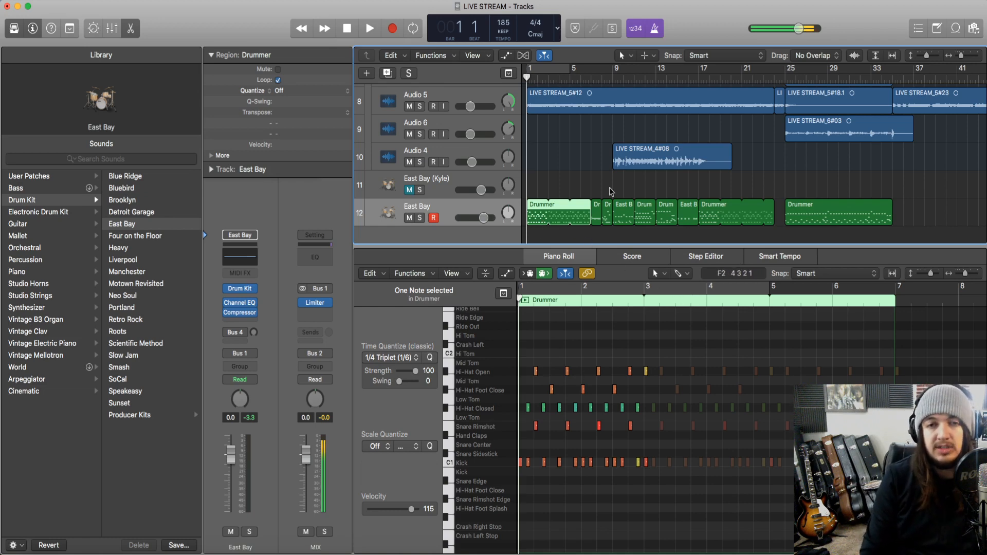
scroll(951, 103, right, 10)
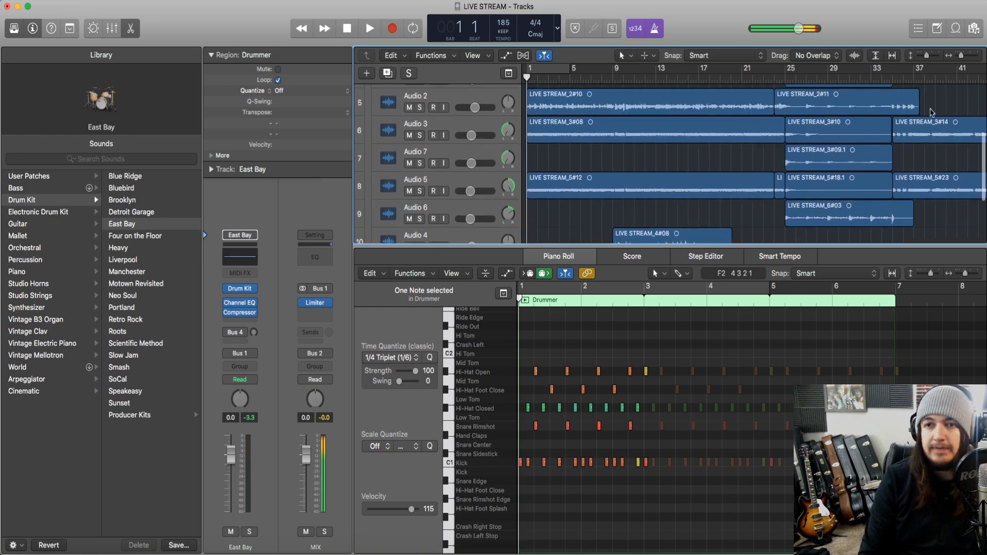
scroll(772, 154, left, 10)
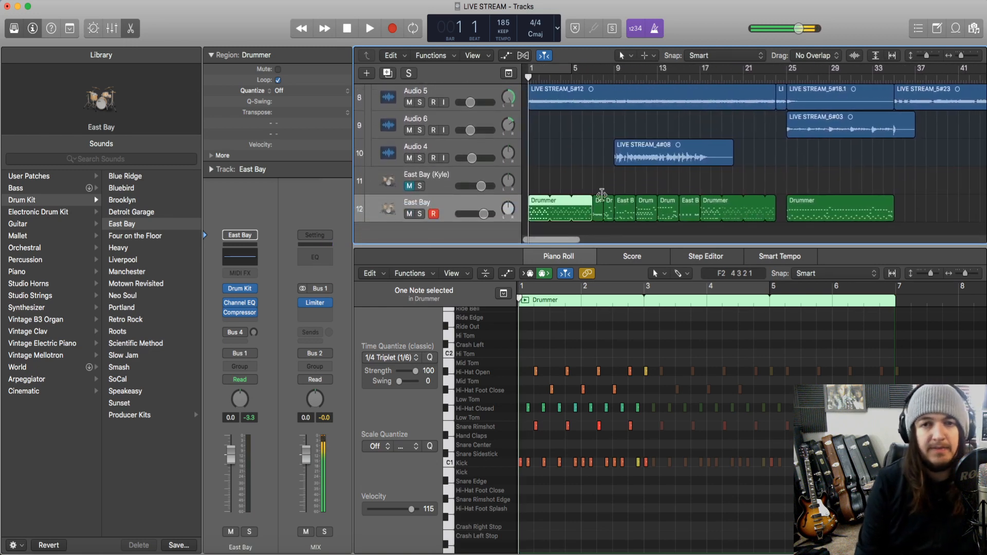
scroll(602, 193, right, 5)
scroll(601, 191, left, 5)
scroll(602, 191, up, 2)
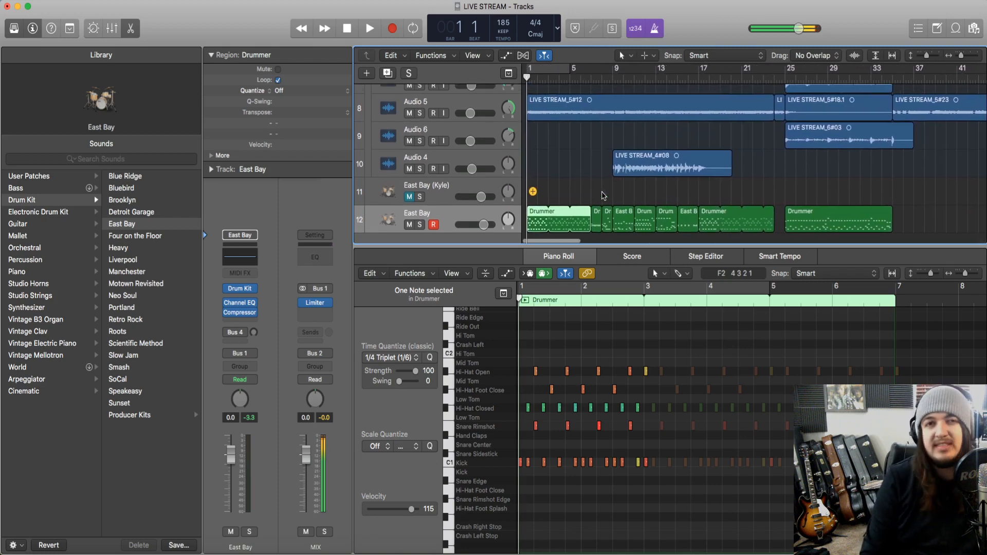
scroll(603, 196, down, 3)
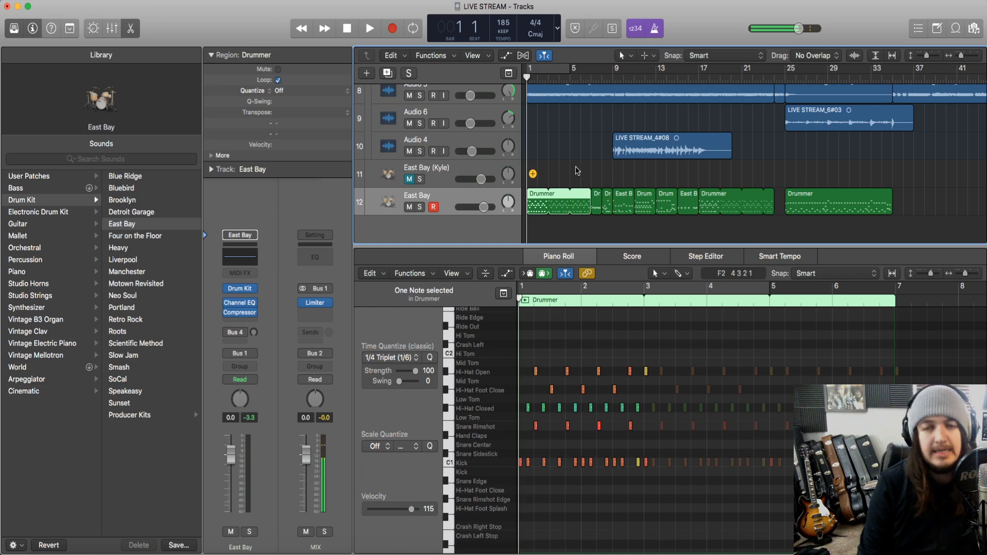
scroll(592, 175, up, 1)
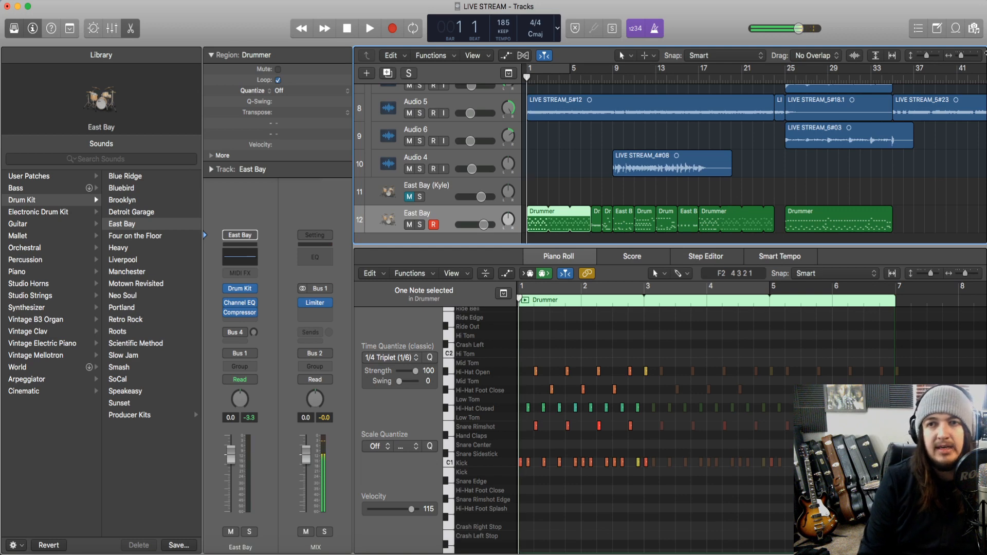
Zoom out the arrangement to fit the whole song, deselect the region, and enlarge the tracks area to show all twelve tracks.
drag(961, 56, 962, 60)
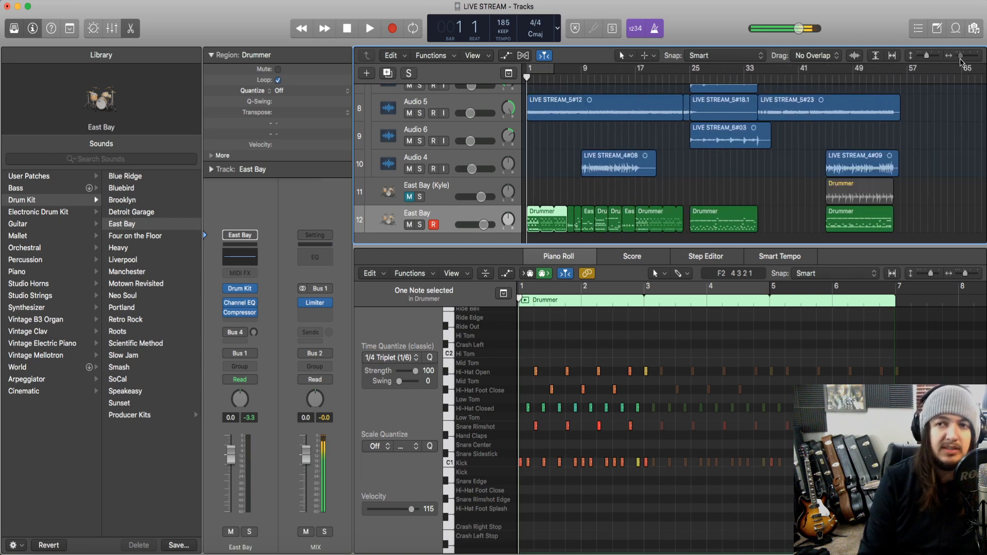
click(709, 242)
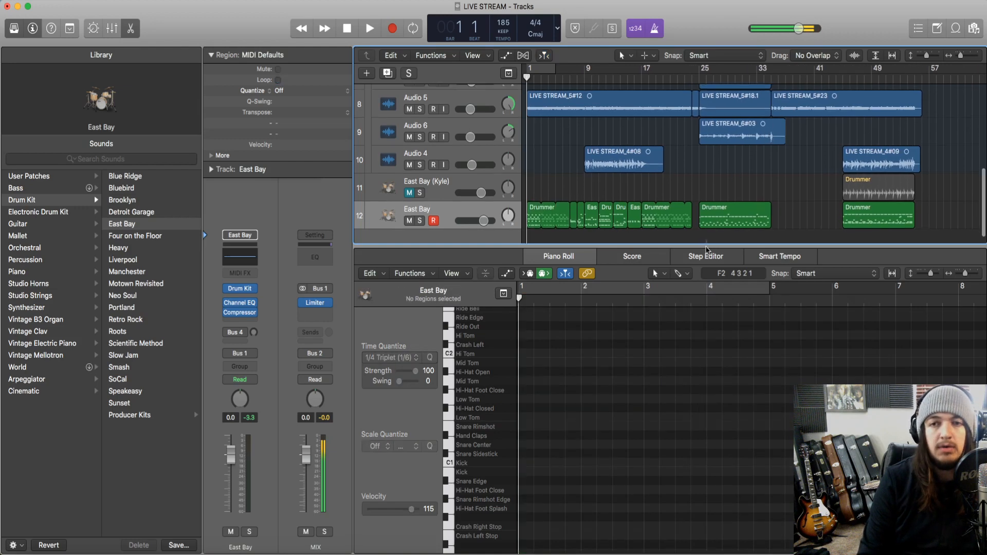
drag(706, 245, 680, 445)
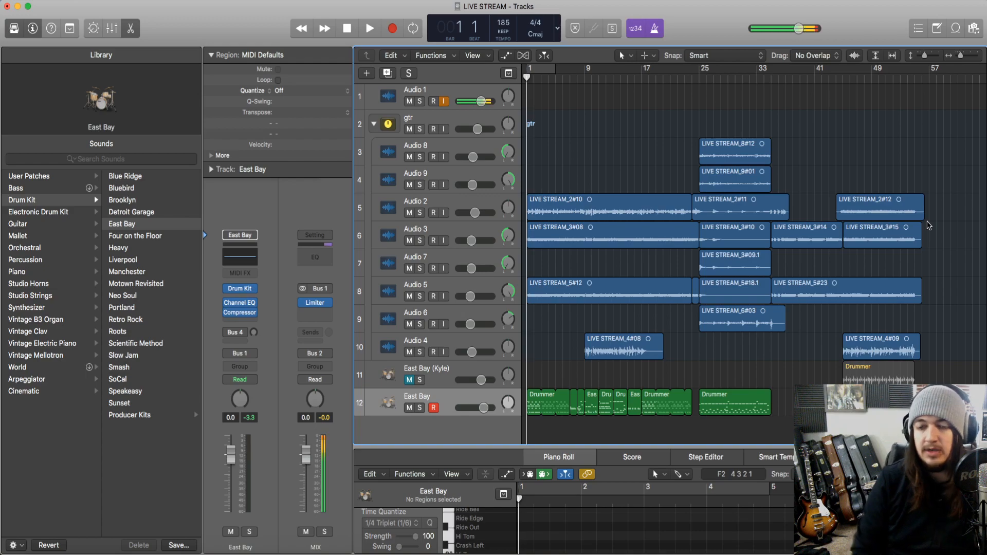
Switch to OBS and change the recording to Scene 2.
key(super+Tab)
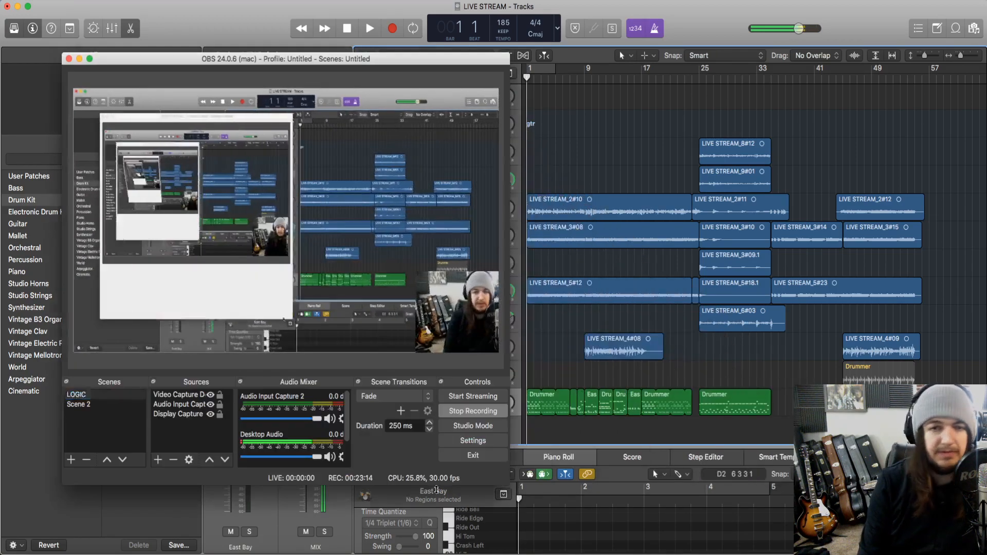
click(93, 405)
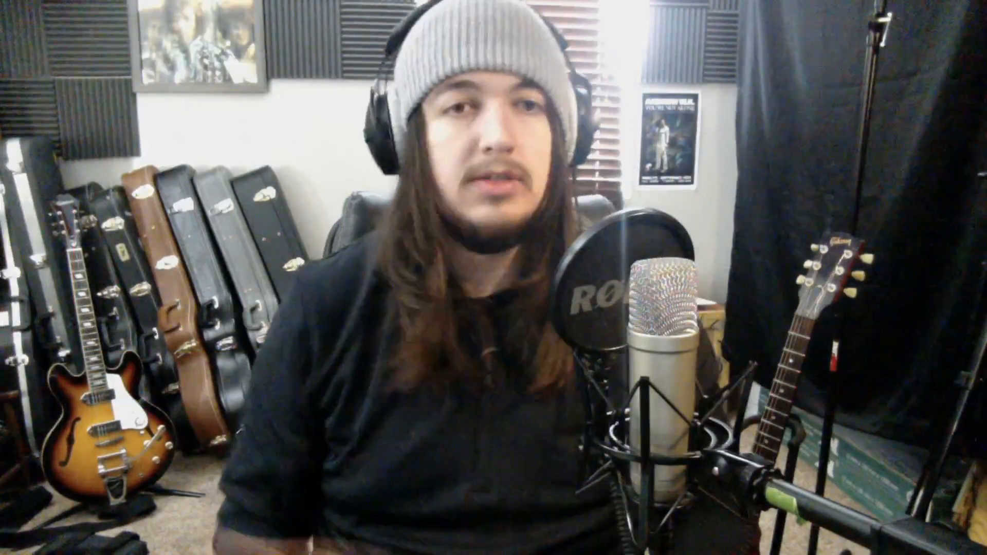